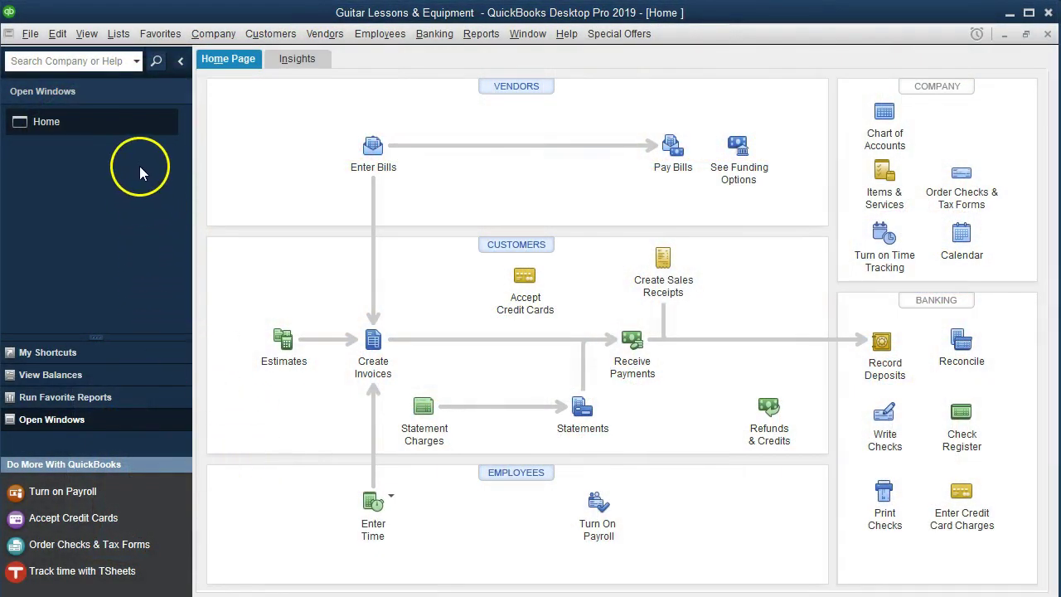
Show the open window list and open the Profit & Loss by Class report.
left_click(93, 36)
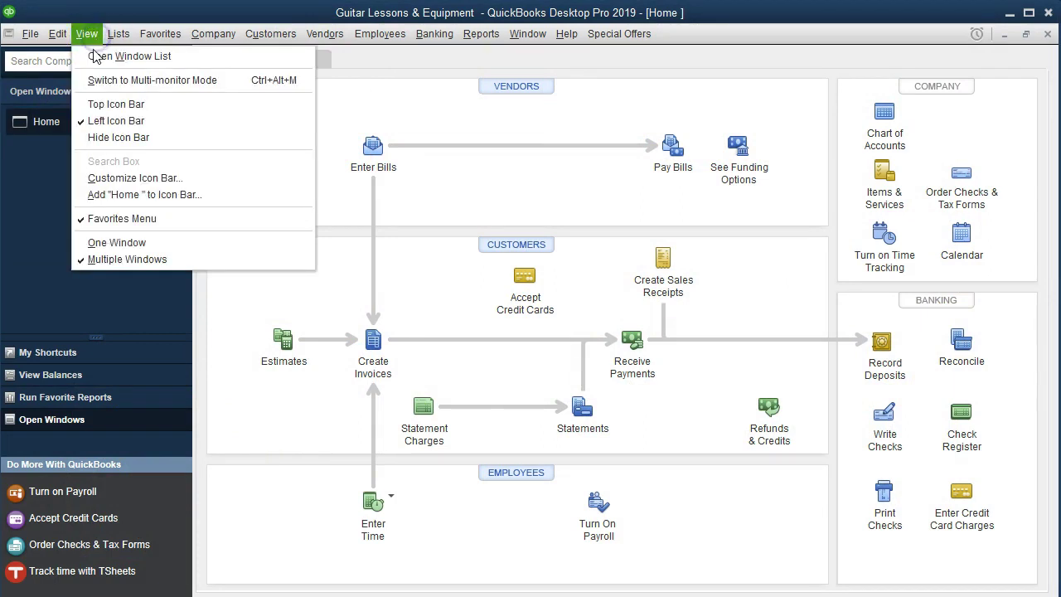
left_click(189, 56)
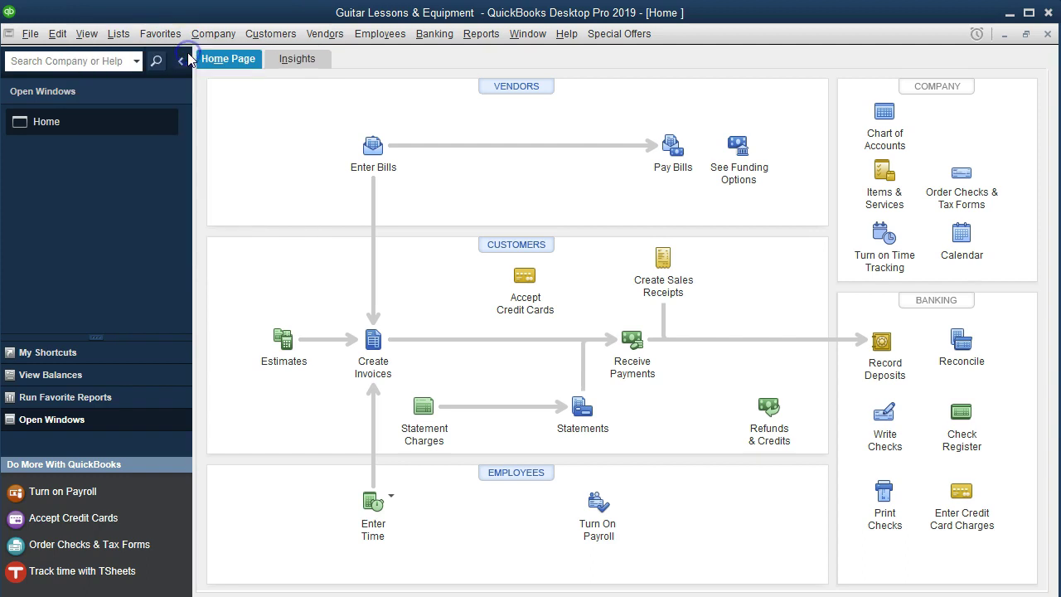
left_click(478, 40)
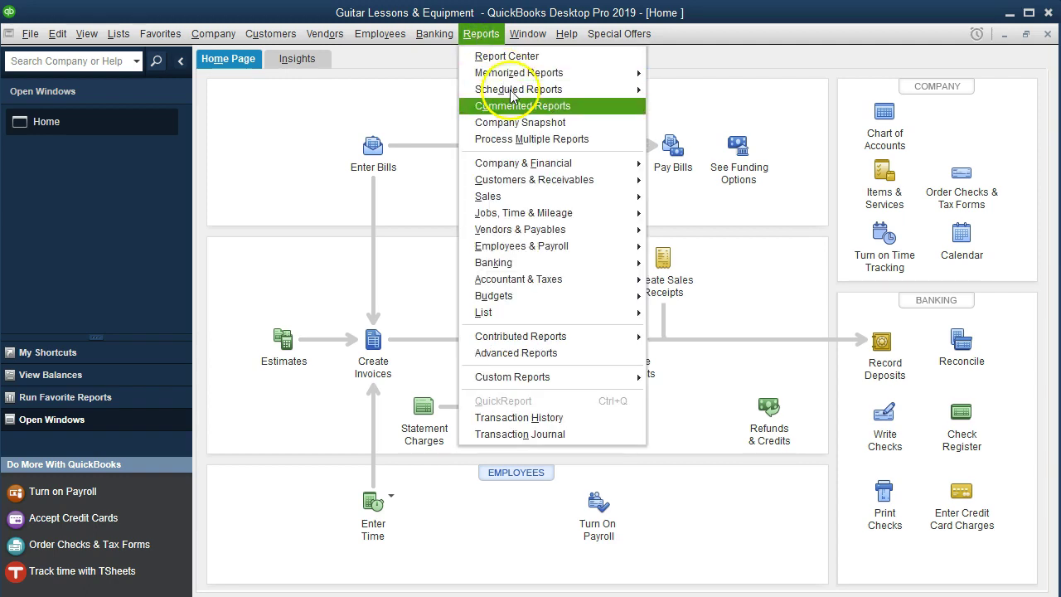
left_click(593, 173)
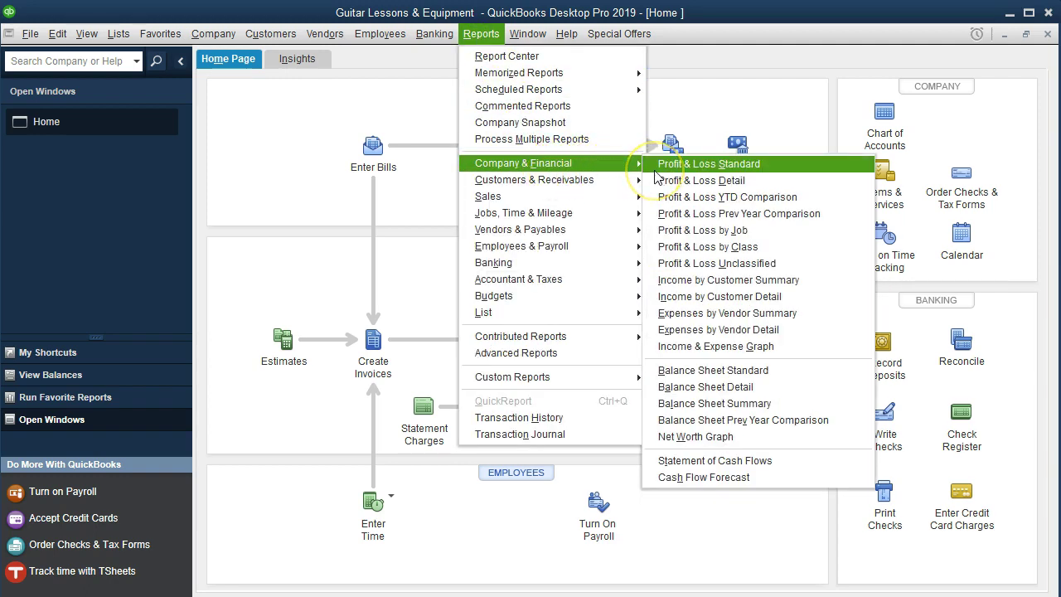
left_click(762, 246)
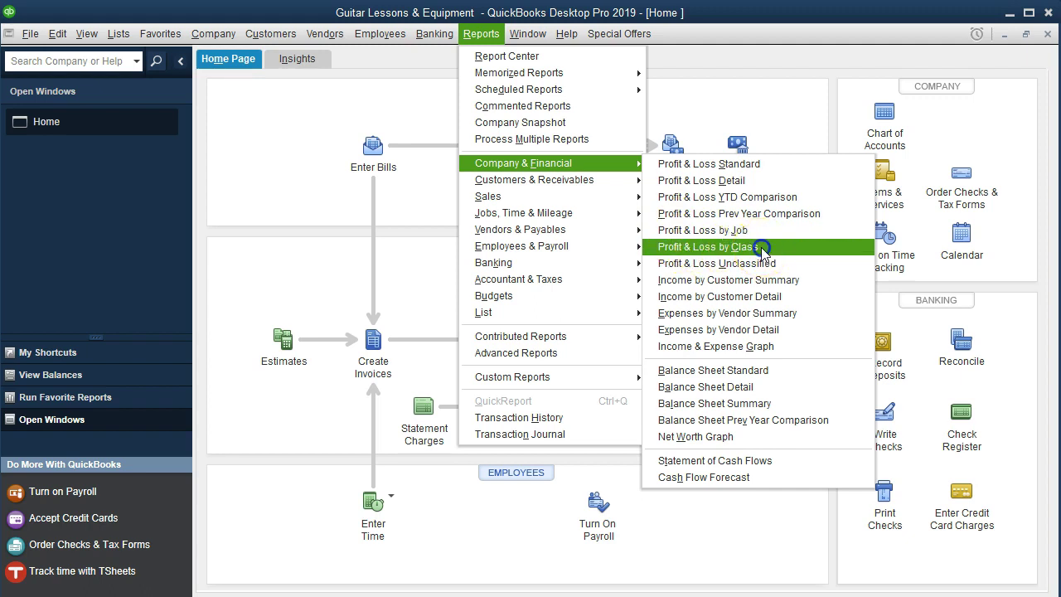
Set the report's date range from 01/01/2019 to 12/31/2019.
key("Tab")
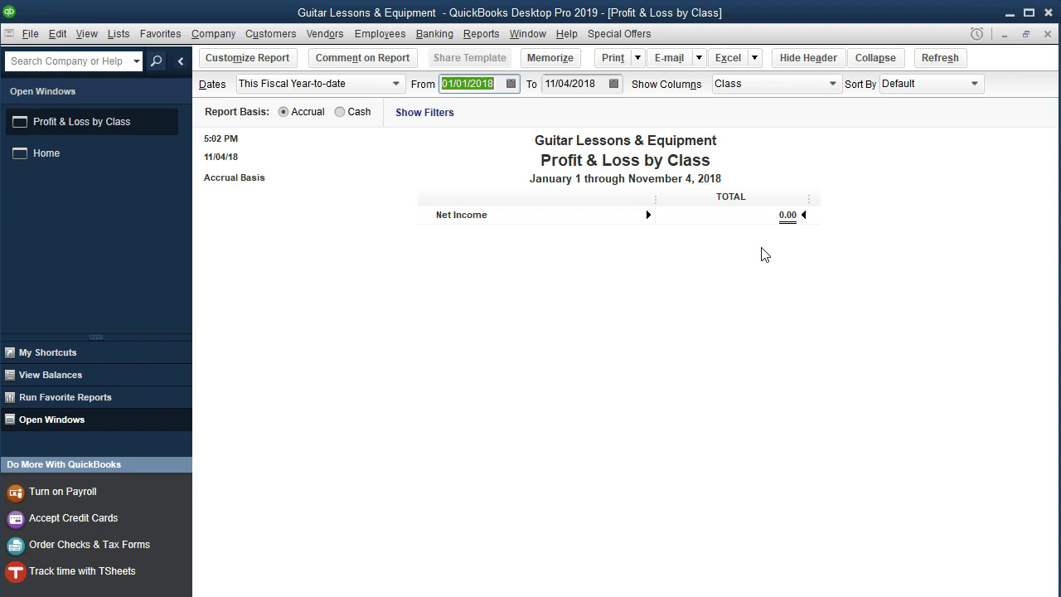
type("010119")
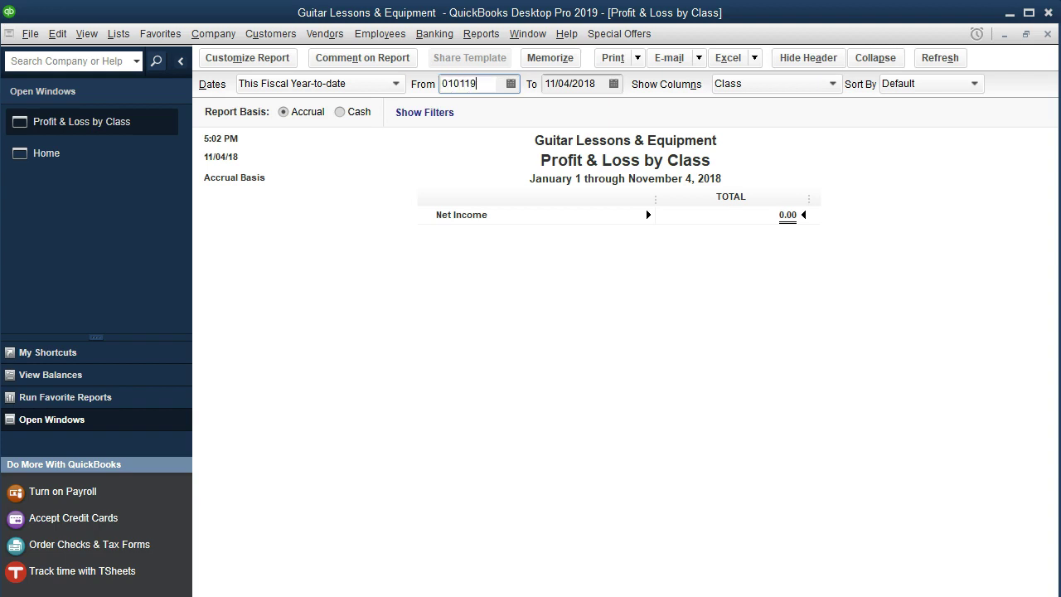
key("Tab")
type("123119")
key("Tab")
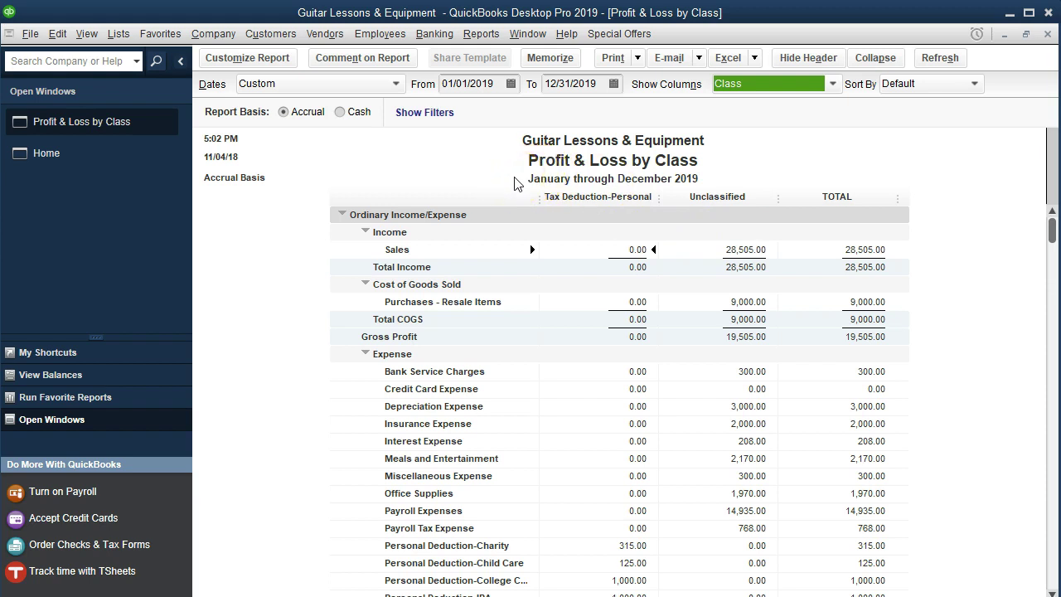
Widen the report's account name column to fit the full names of the personal deduction accounts.
scroll(604, 240, "down", 3)
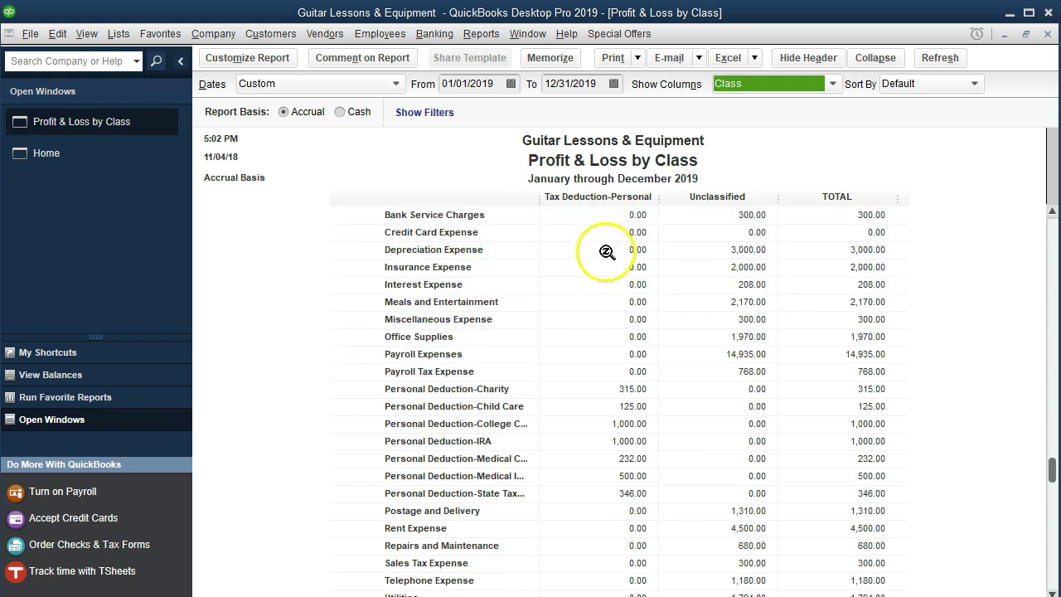
left_click(607, 390)
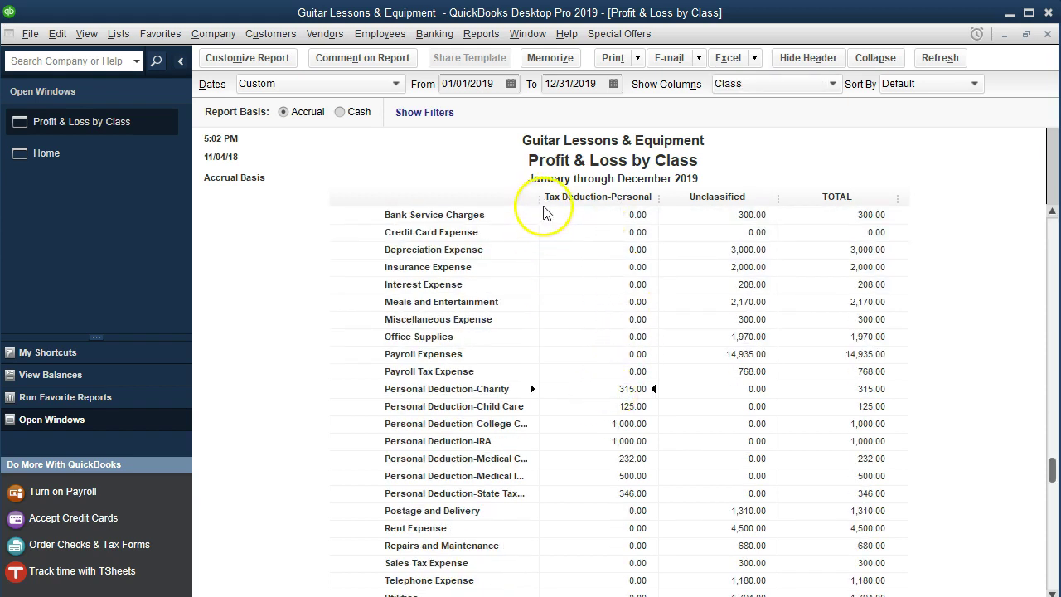
left_click_drag(538, 200, 559, 200)
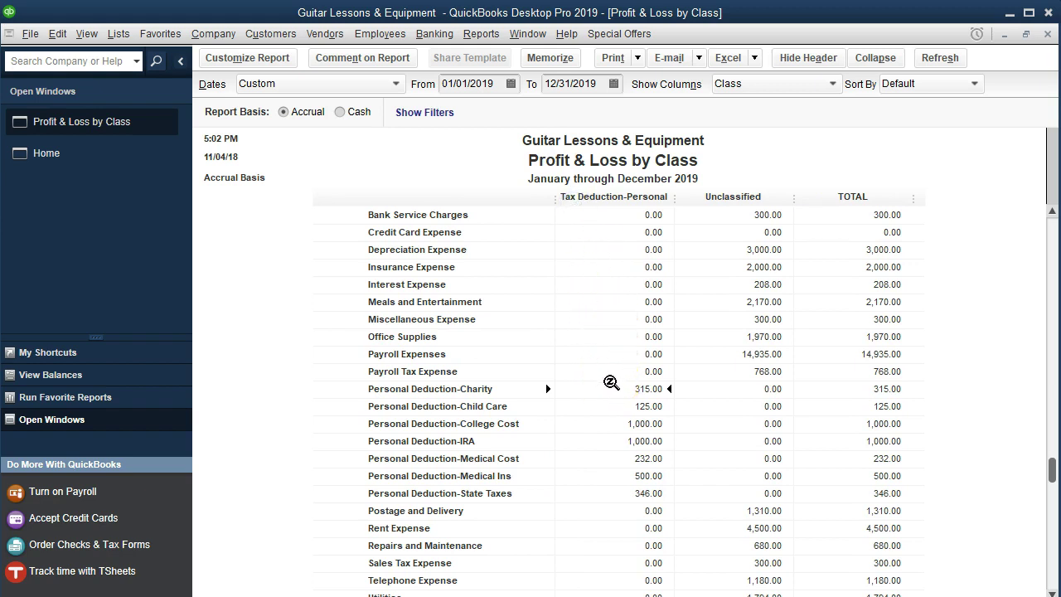
left_click(362, 405)
left_click(358, 424)
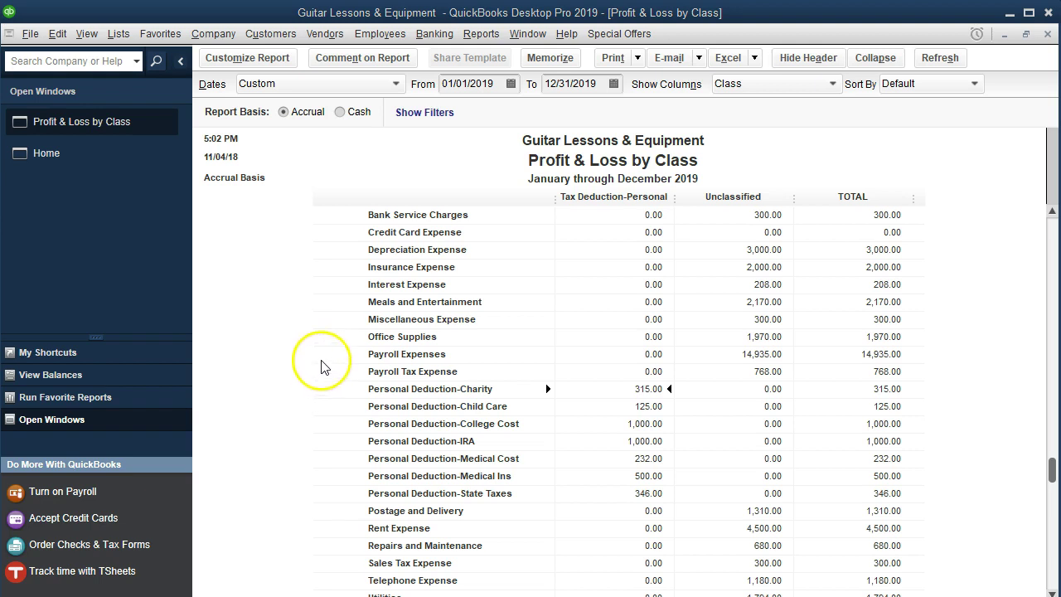
Open the chart of accounts and start a new account of type Expense.
left_click(119, 34)
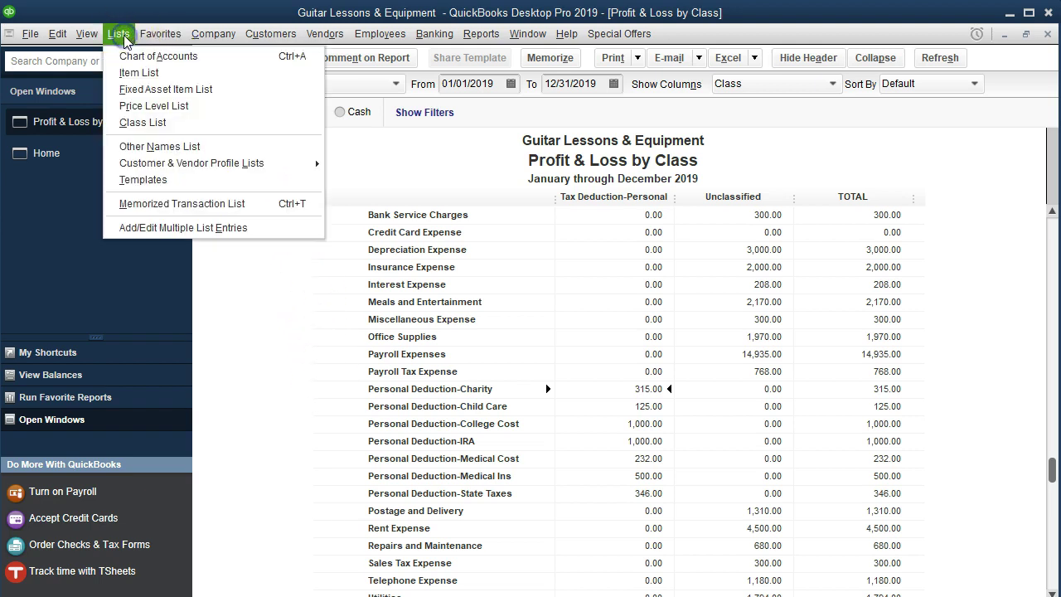
left_click(207, 63)
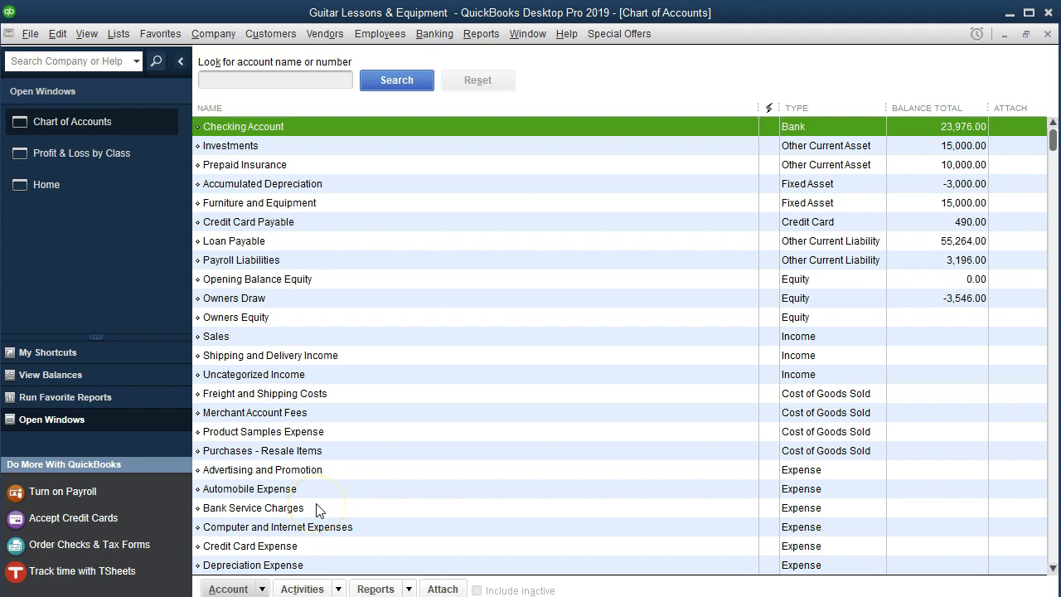
left_click(264, 589)
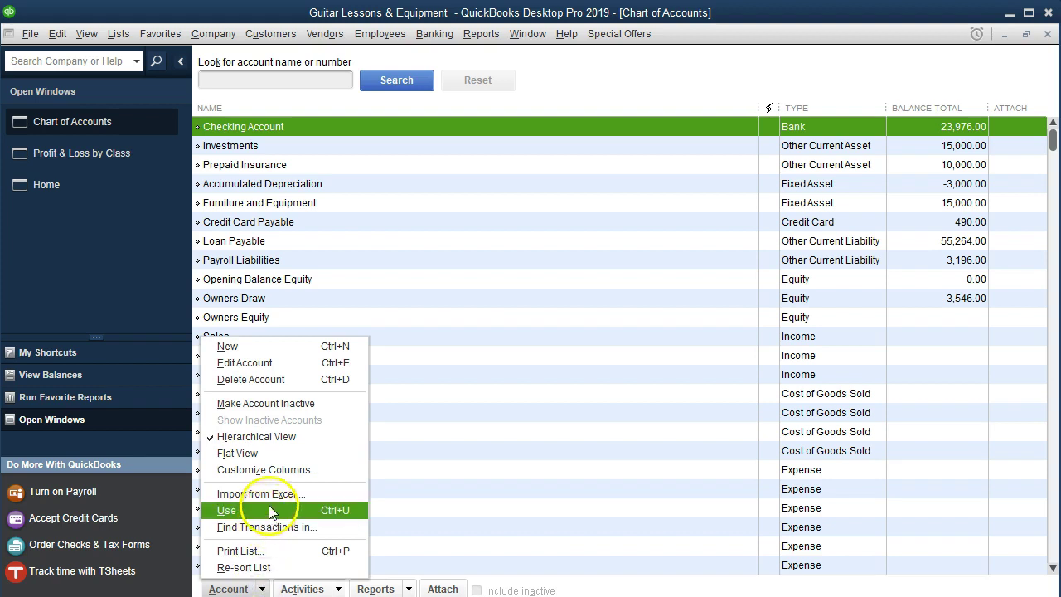
left_click(239, 352)
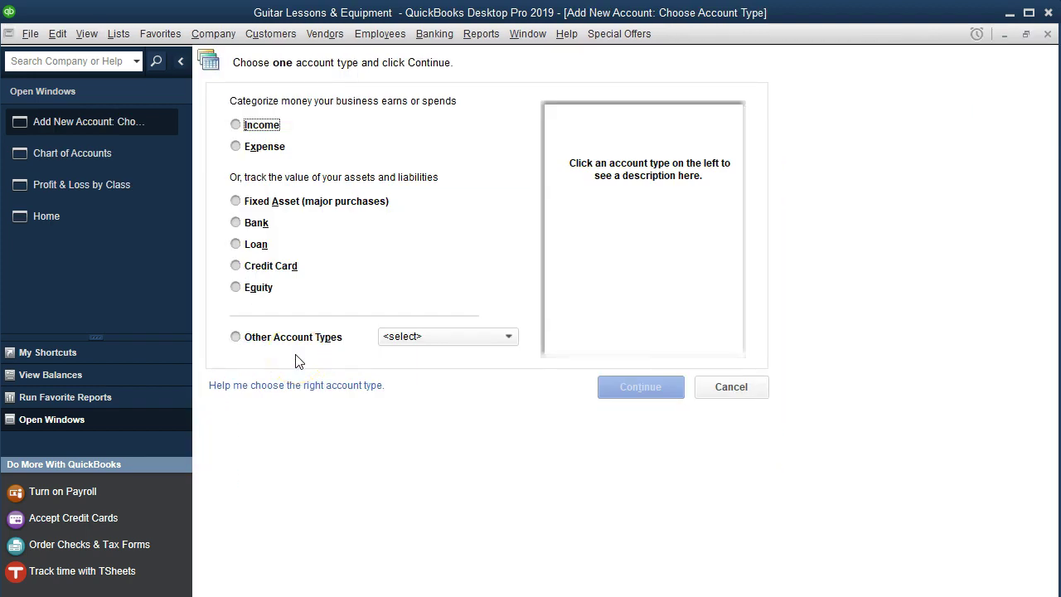
left_click(253, 147)
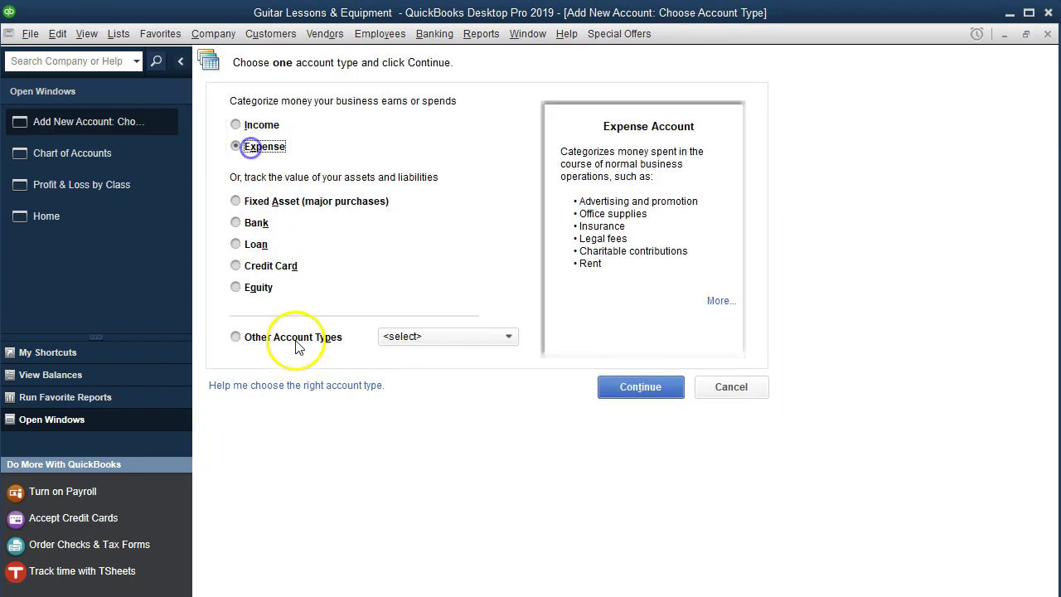
left_click(634, 386)
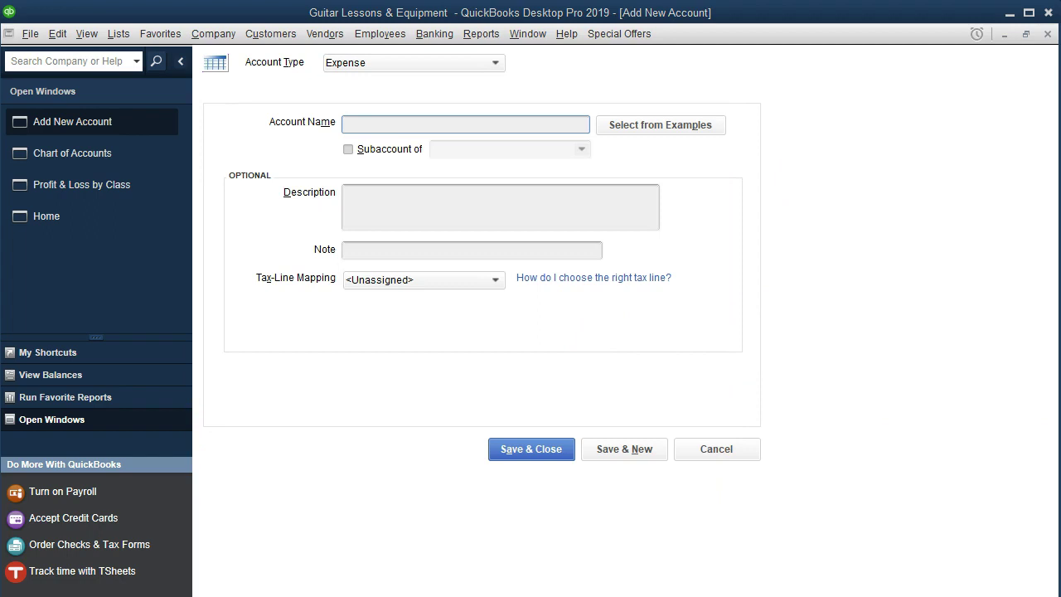
Name the new expense account Personal Deductions and save it without making it a subaccount.
left_click(386, 123)
type("Personal Deduction")
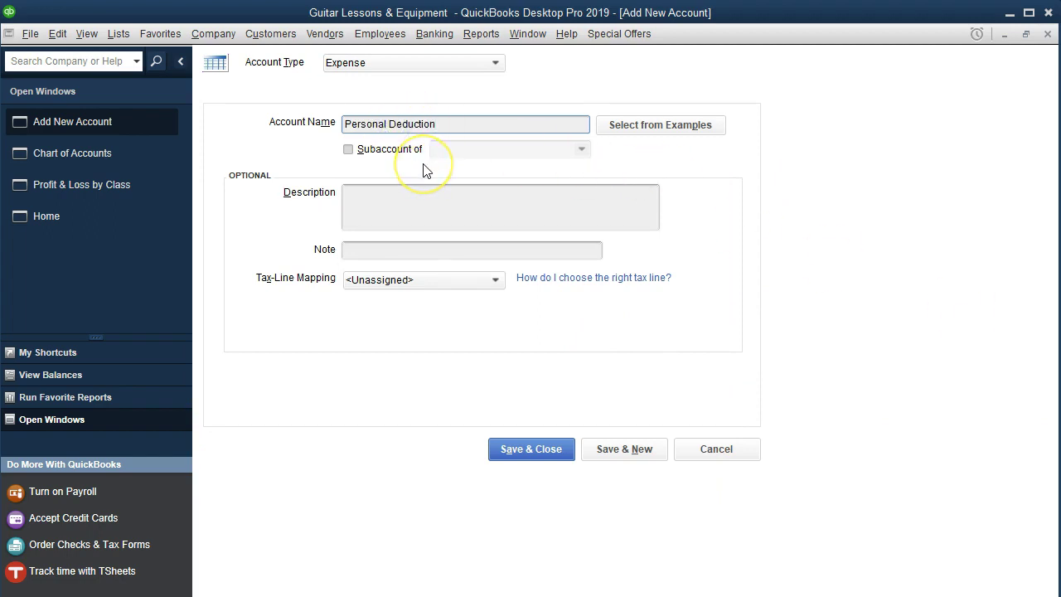
type("s")
mouse_move(368, 162)
left_mouse_down()
mouse_move(352, 162)
mouse_move(360, 145)
left_mouse_up()
left_click(515, 452)
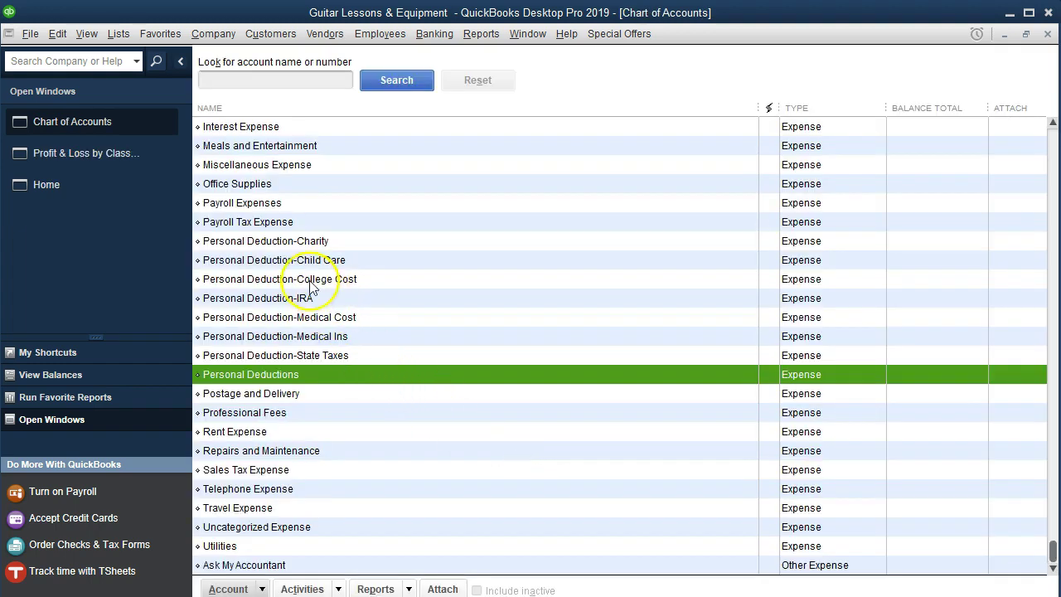
Edit the Personal Deduction-Charity account to make it a subaccount of Personal Deductions and save it.
left_click(298, 242)
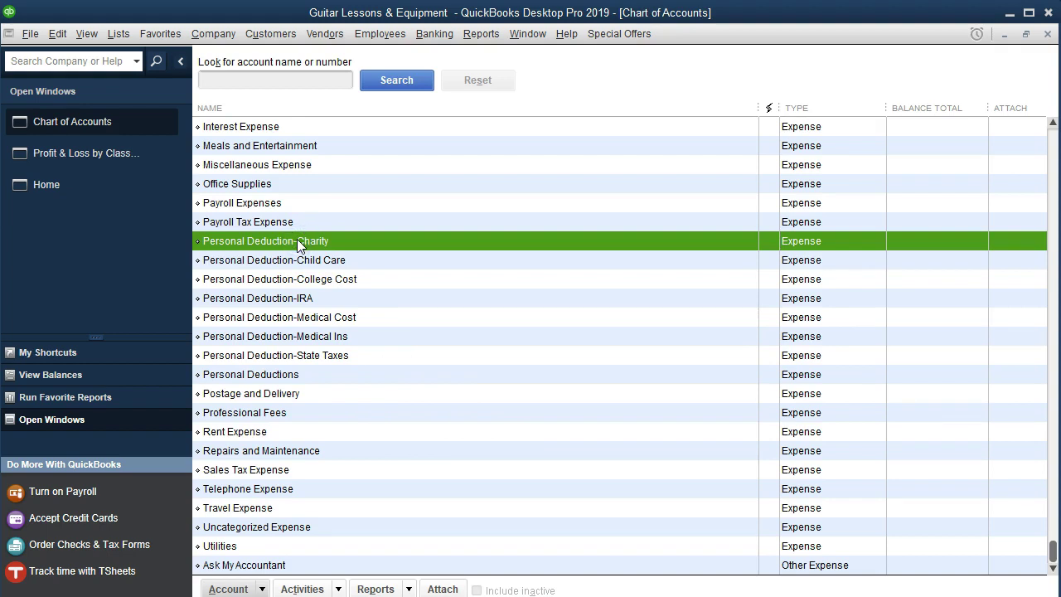
right_click(297, 239)
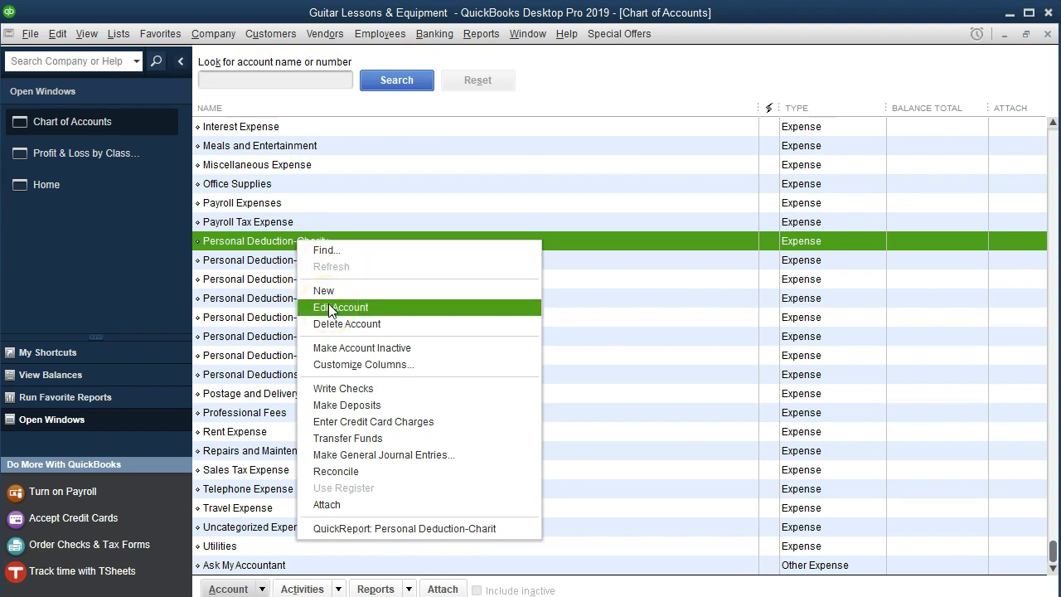
left_click(328, 308)
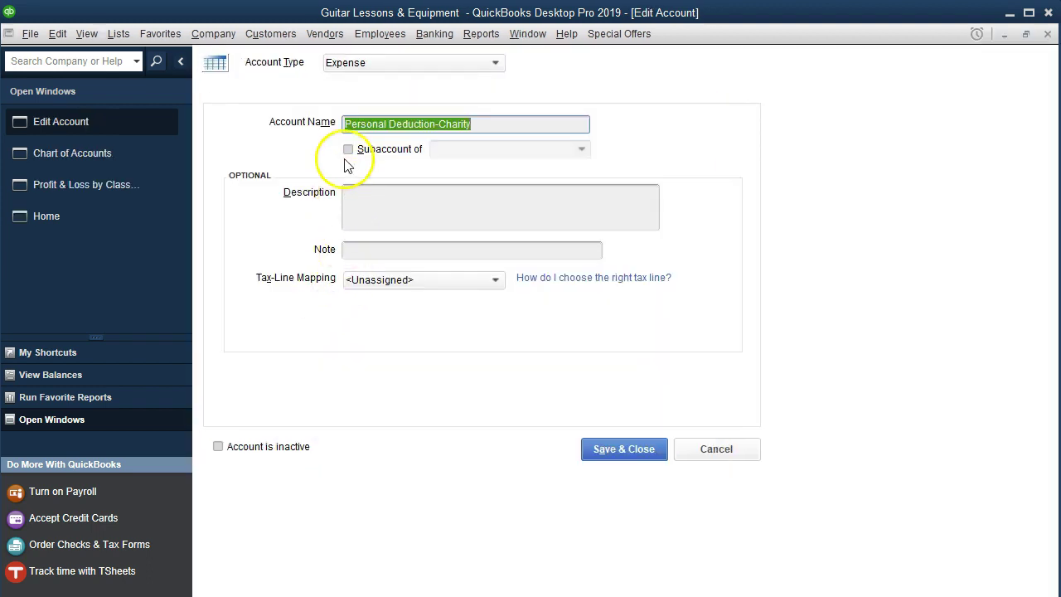
left_click(346, 151)
left_click(580, 149)
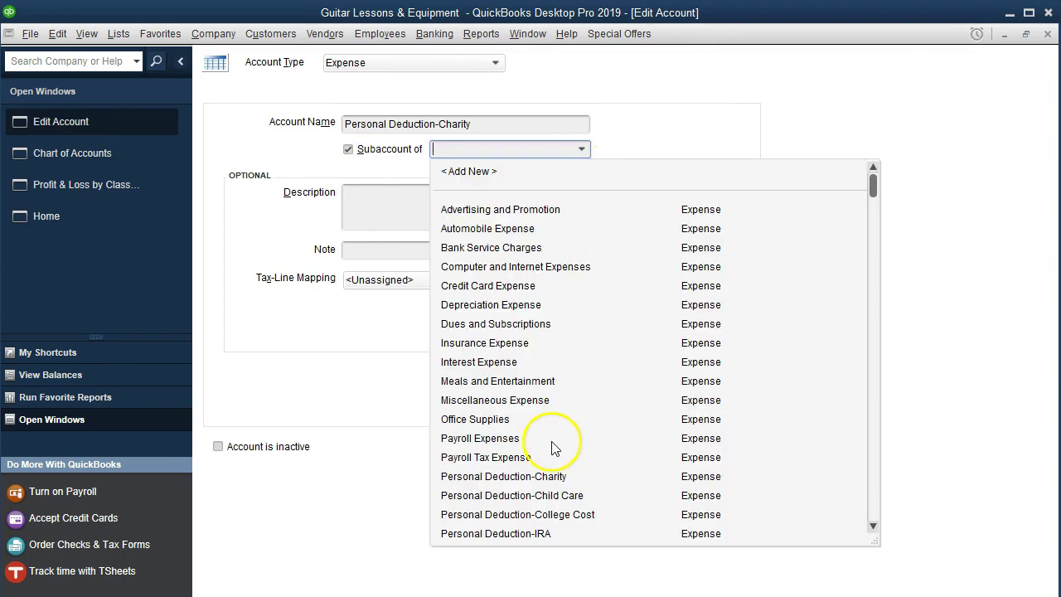
scroll(559, 450, "down", 1)
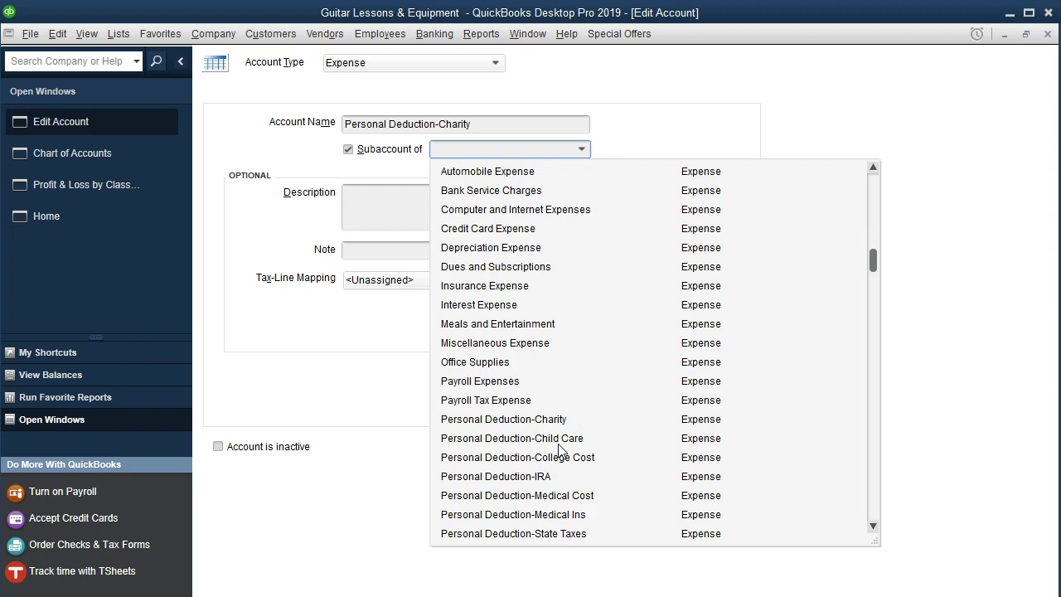
scroll(559, 450, "down", 1)
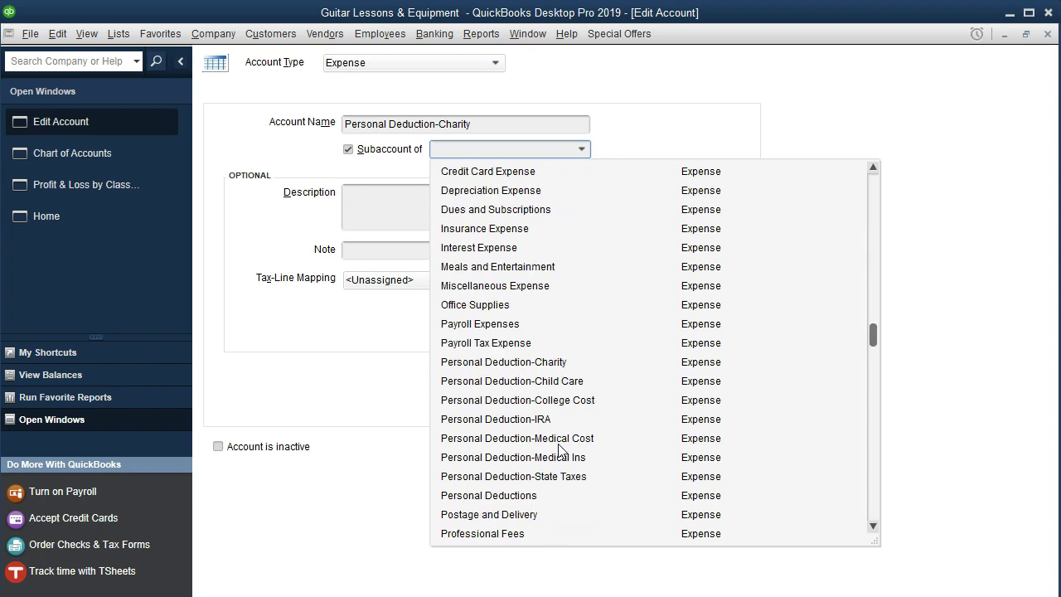
left_click(522, 495)
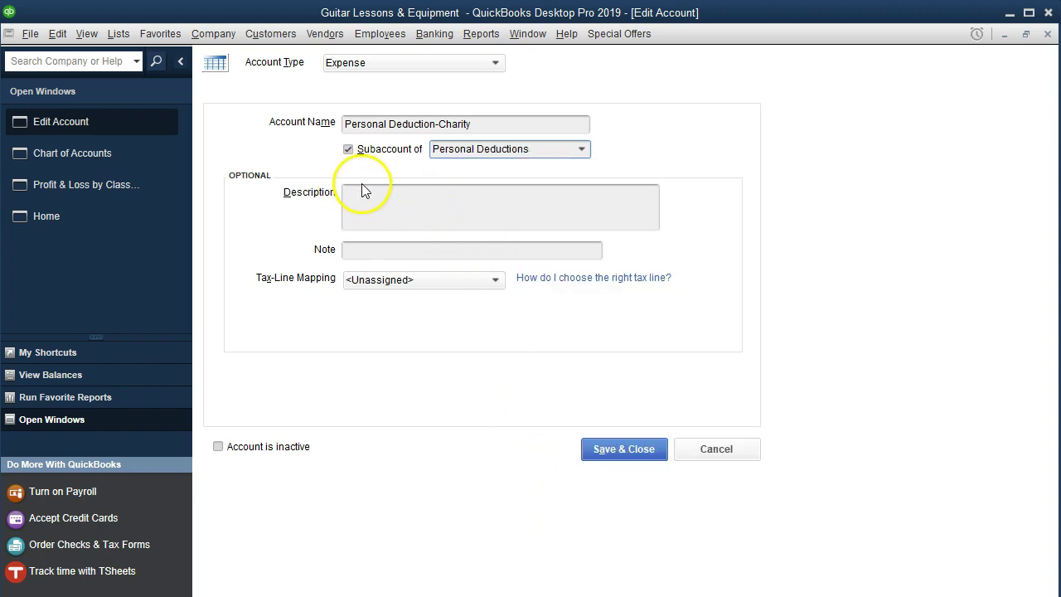
left_click(599, 442)
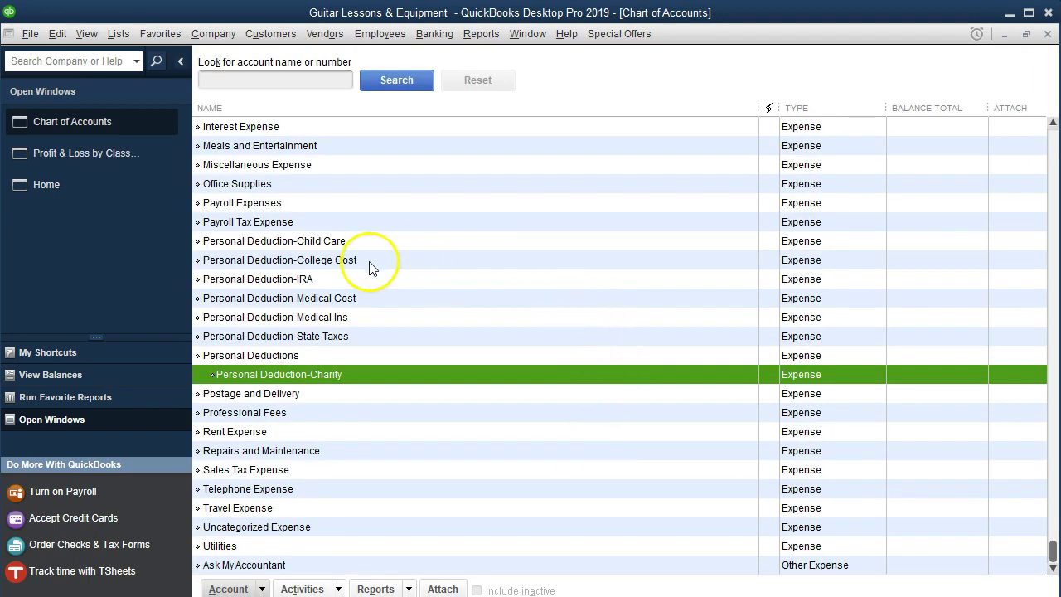
Make the Personal Deduction-Child Care account a subaccount of Personal Deductions and save the change.
left_click(315, 240)
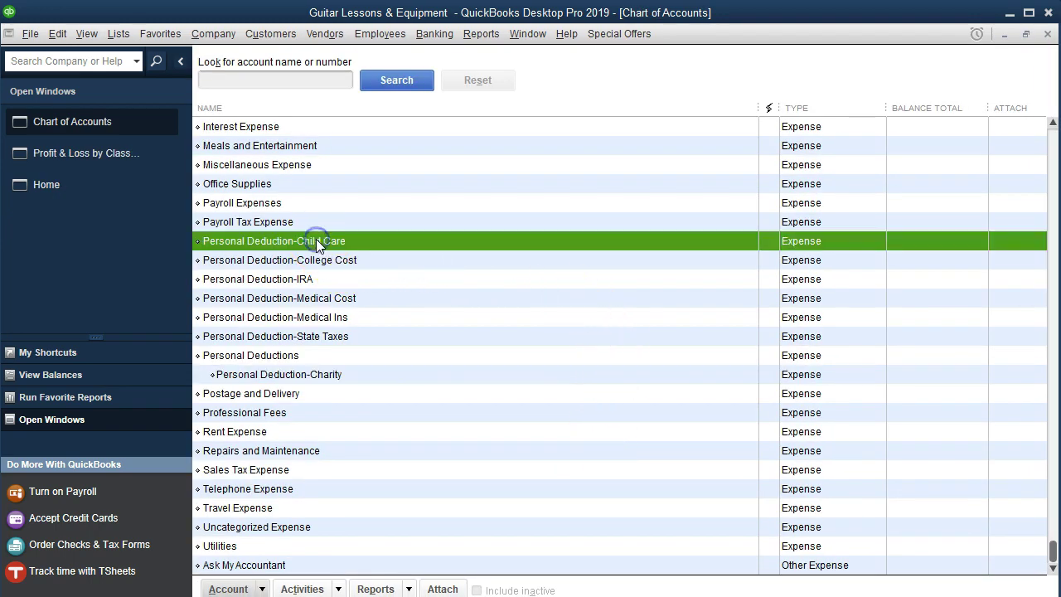
right_click(360, 240)
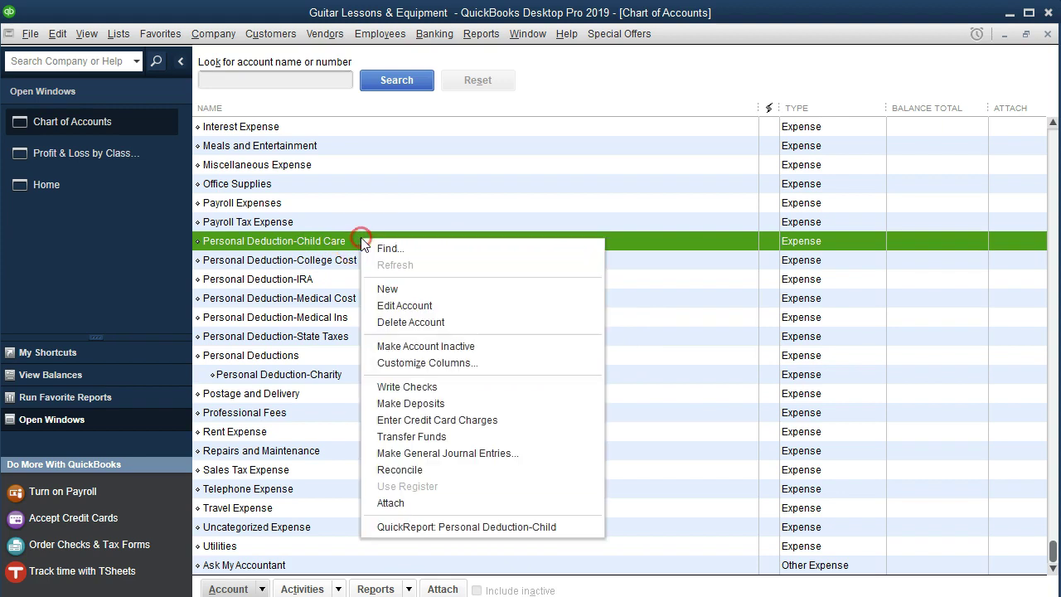
left_click(424, 306)
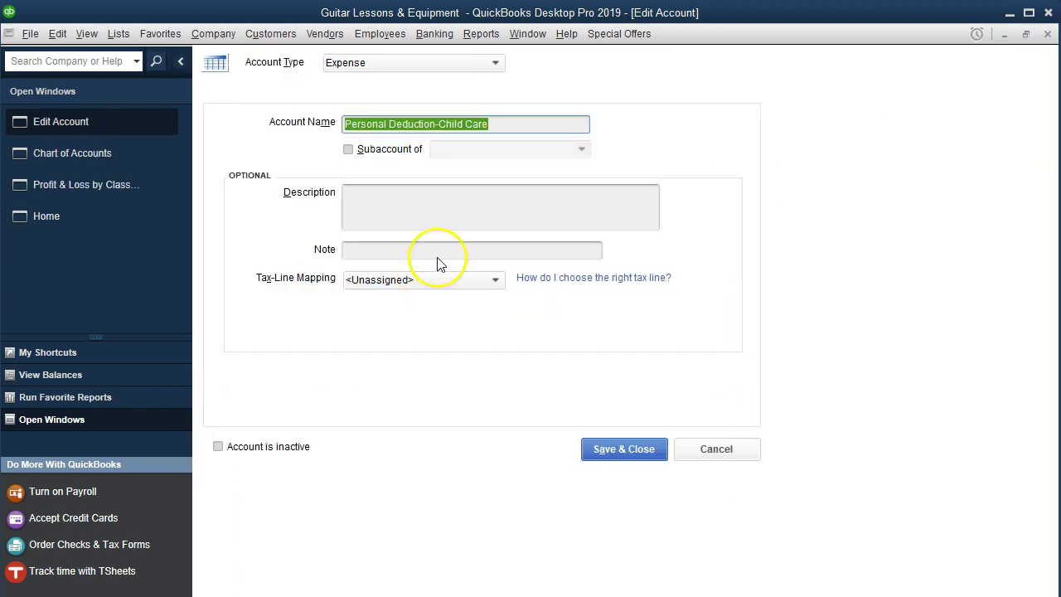
left_click(367, 150)
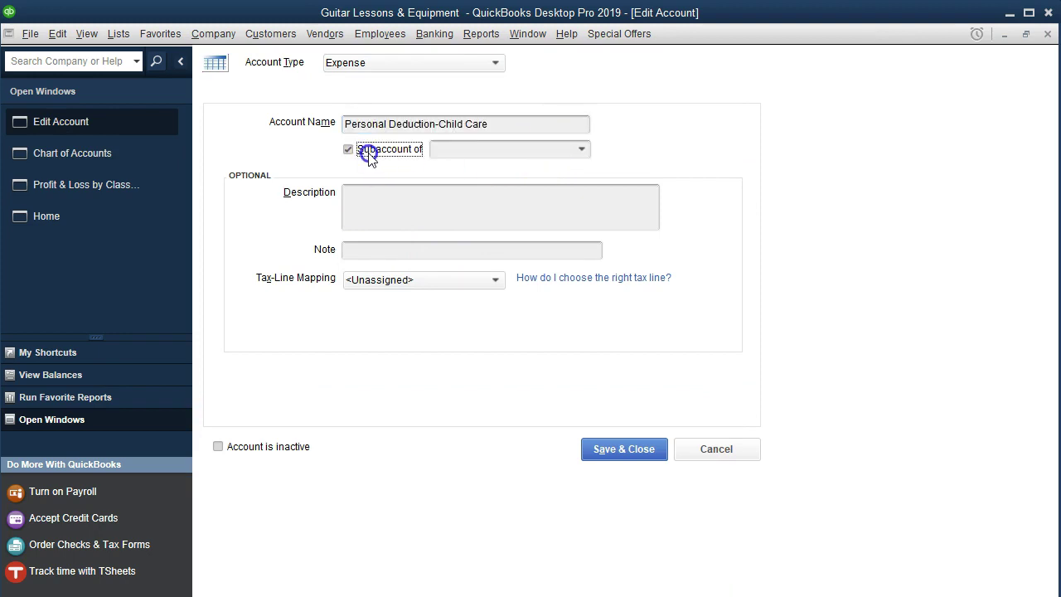
left_click(480, 150)
type("Personal Deduction-Child Care")
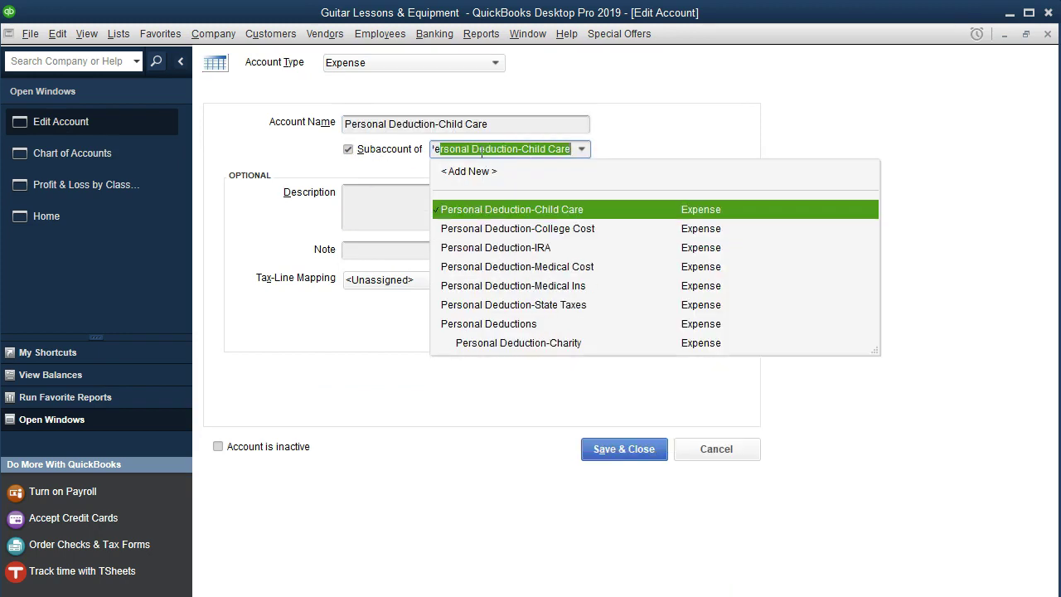
key("Down")
key("Down")
key("Down")
key("Down")
key("Down")
key("Down")
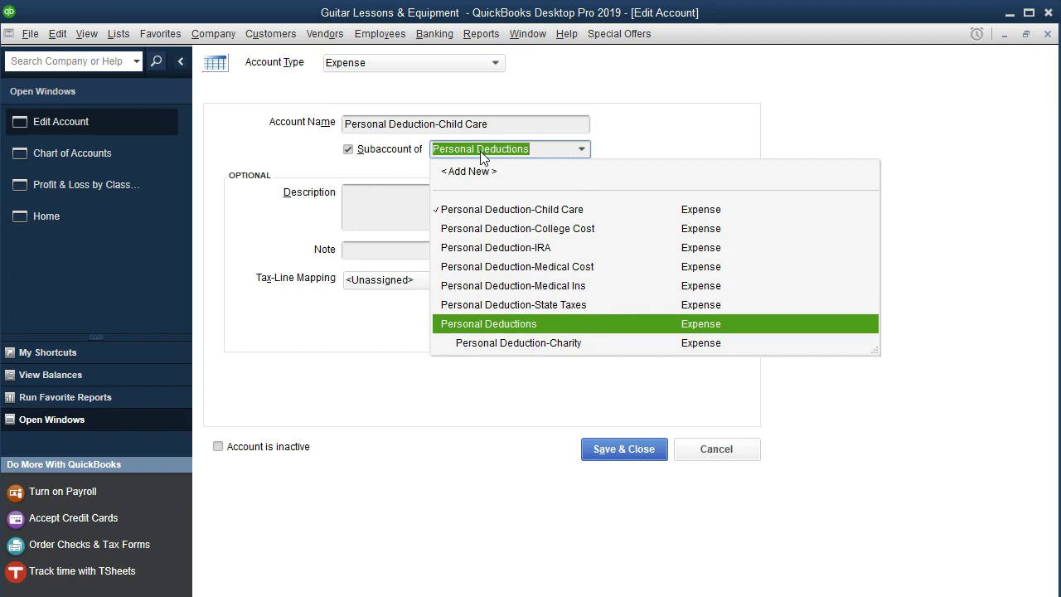
left_click(497, 324)
left_click(620, 448)
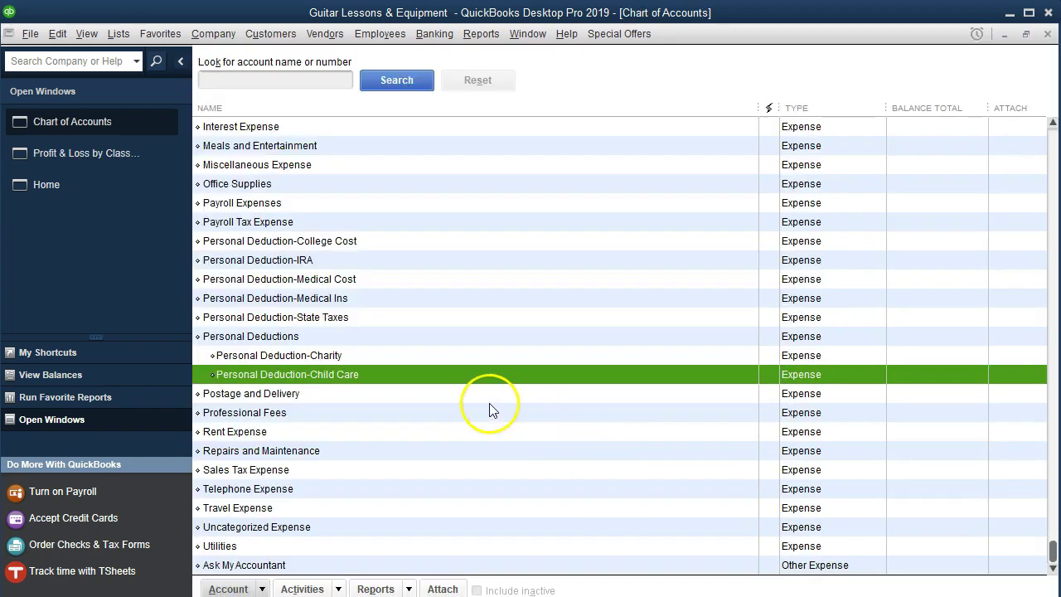
Edit the Personal Deduction-College Cost account to make it a subaccount of Personal Deductions and save it.
left_click(342, 240)
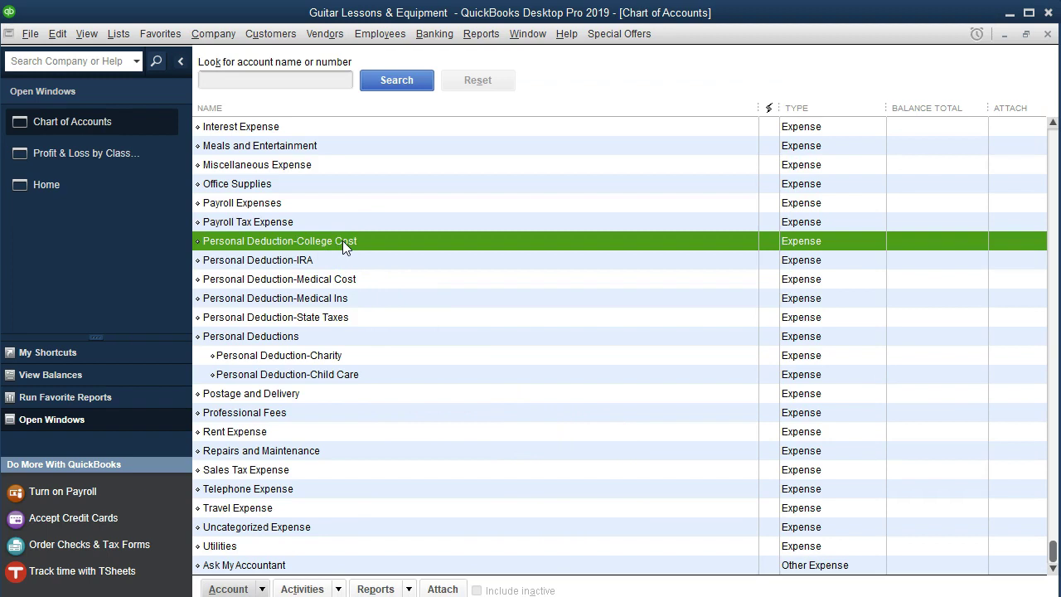
right_click(342, 241)
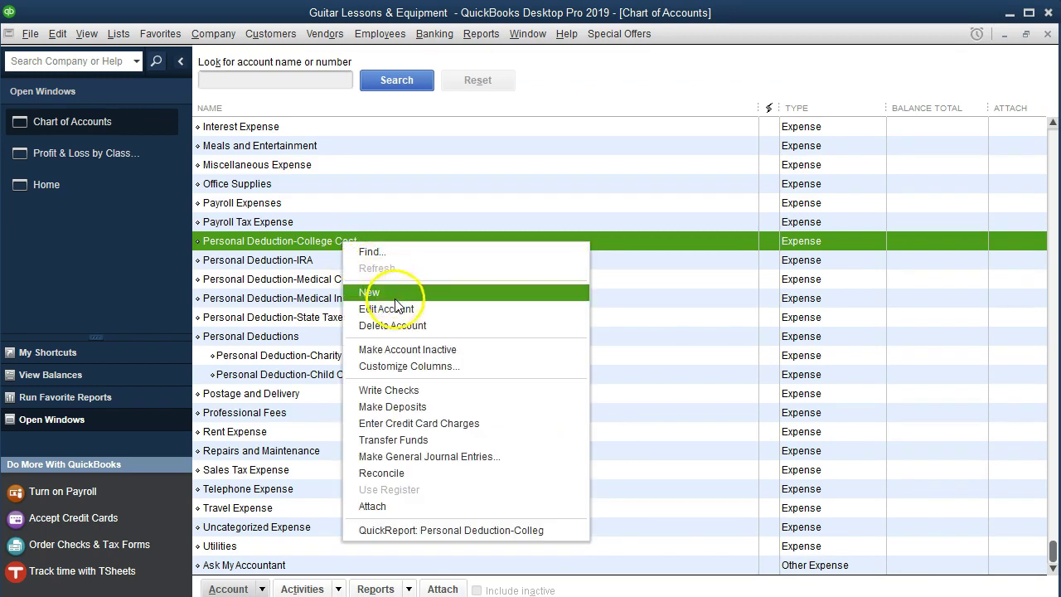
left_click(429, 313)
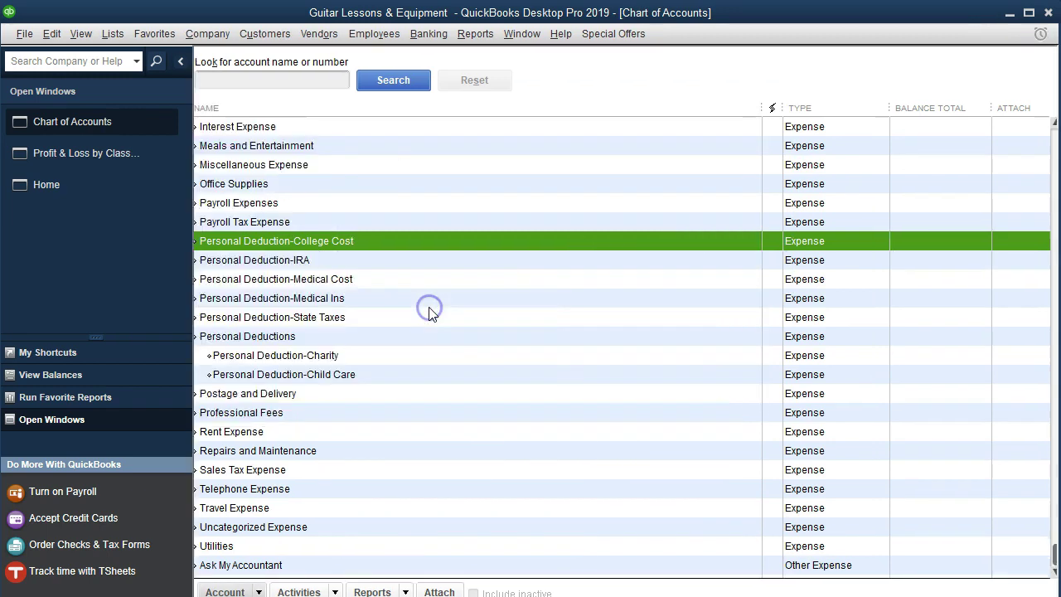
left_click(495, 148)
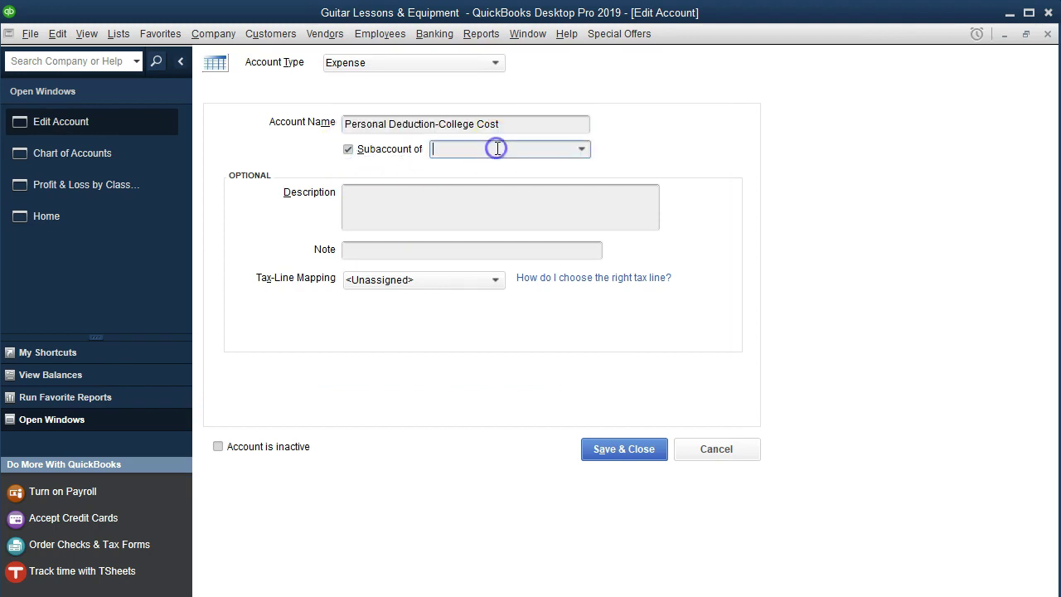
key("Down")
key("Down")
key("Down")
key("Down")
key("Down")
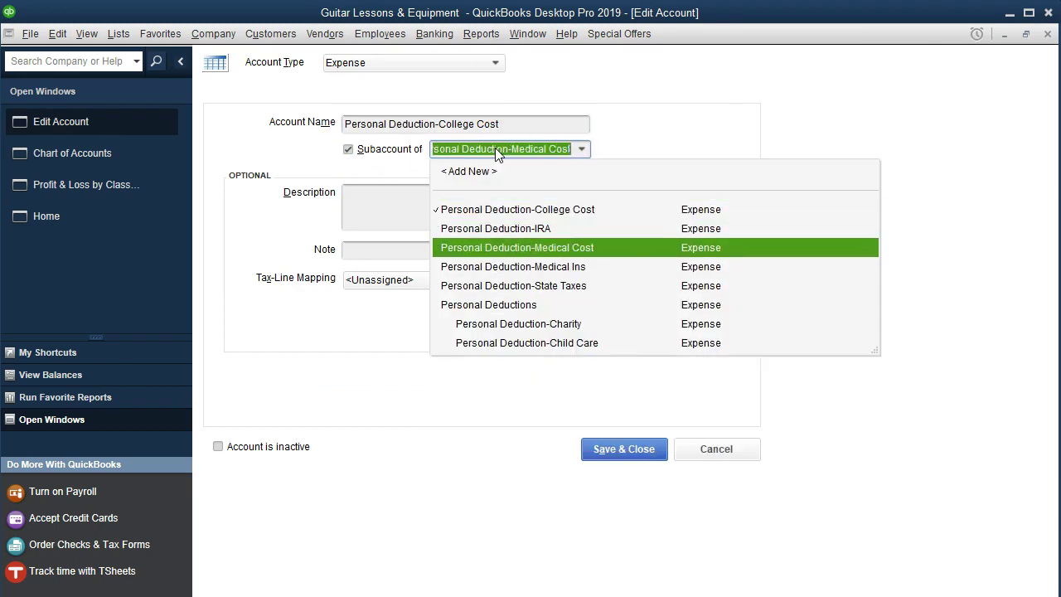
key("Tab")
left_click(487, 162)
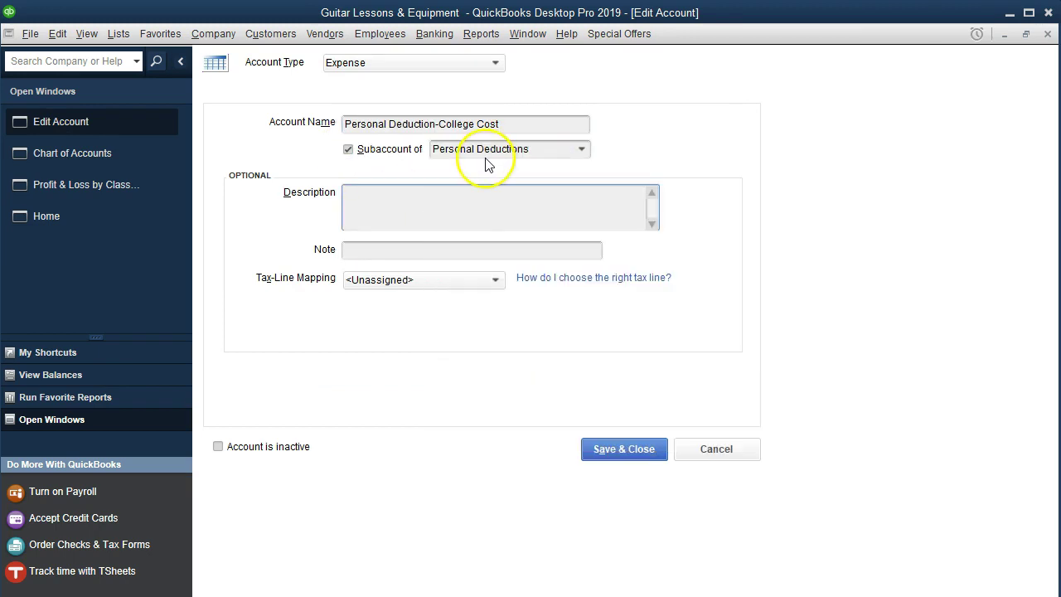
left_click(635, 449)
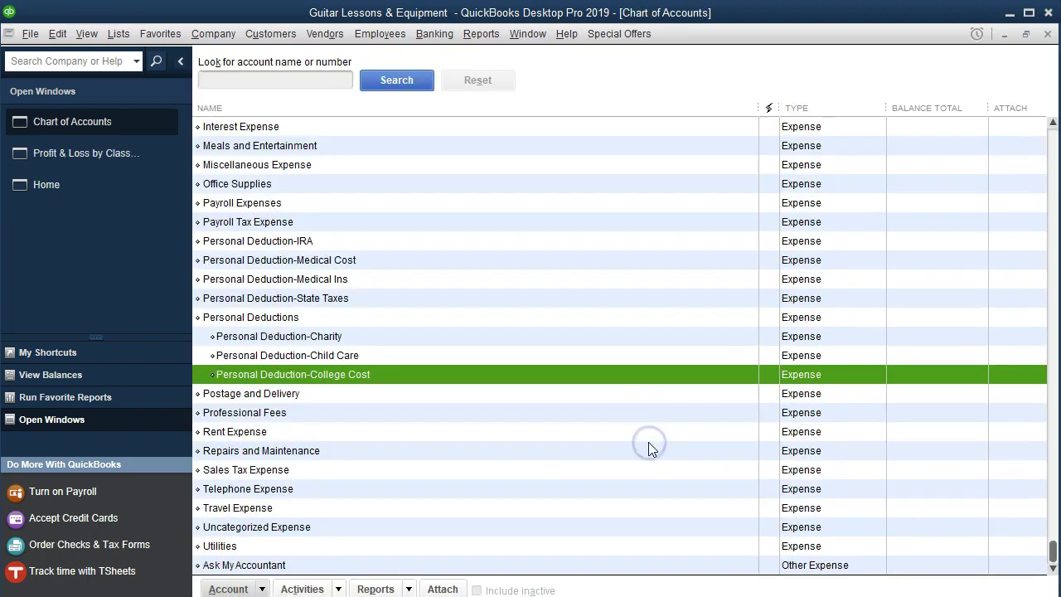
Make the Personal Deduction-IRA account a subaccount of Personal Deductions and save the change.
left_click(414, 245)
right_click(414, 246)
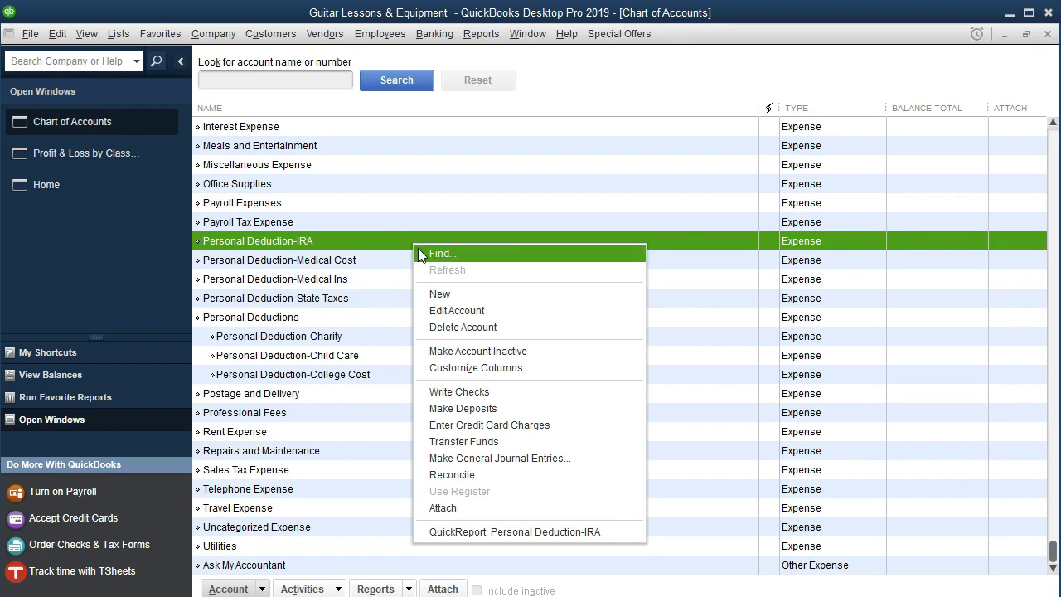
left_click(456, 310)
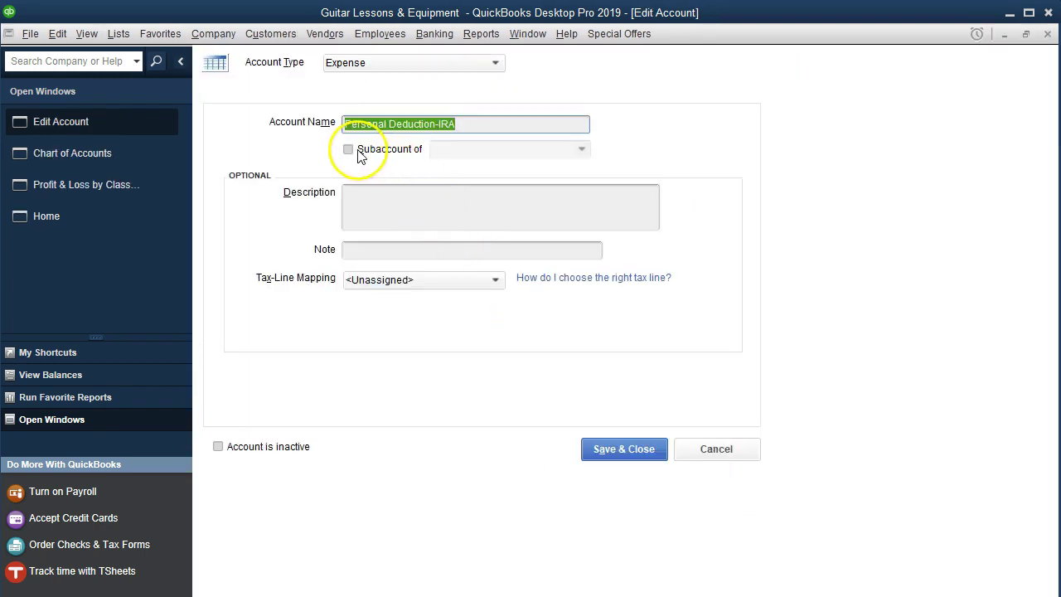
left_click(348, 149)
left_click(455, 152)
type("Payroll Expenses")
left_click(461, 154)
key("Down")
key("Down")
key("Down")
key("Down")
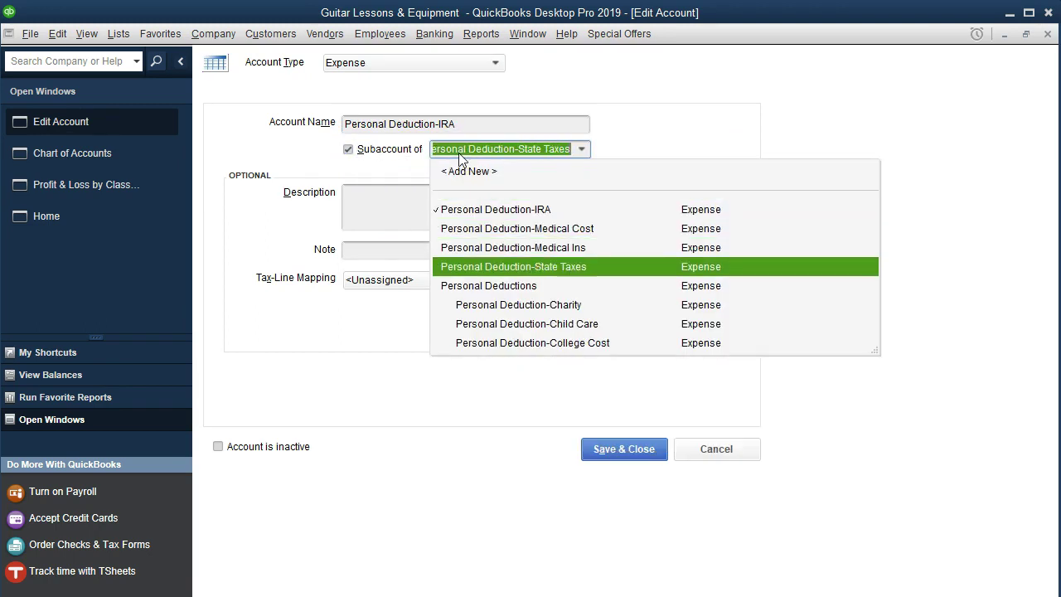
left_click(584, 290)
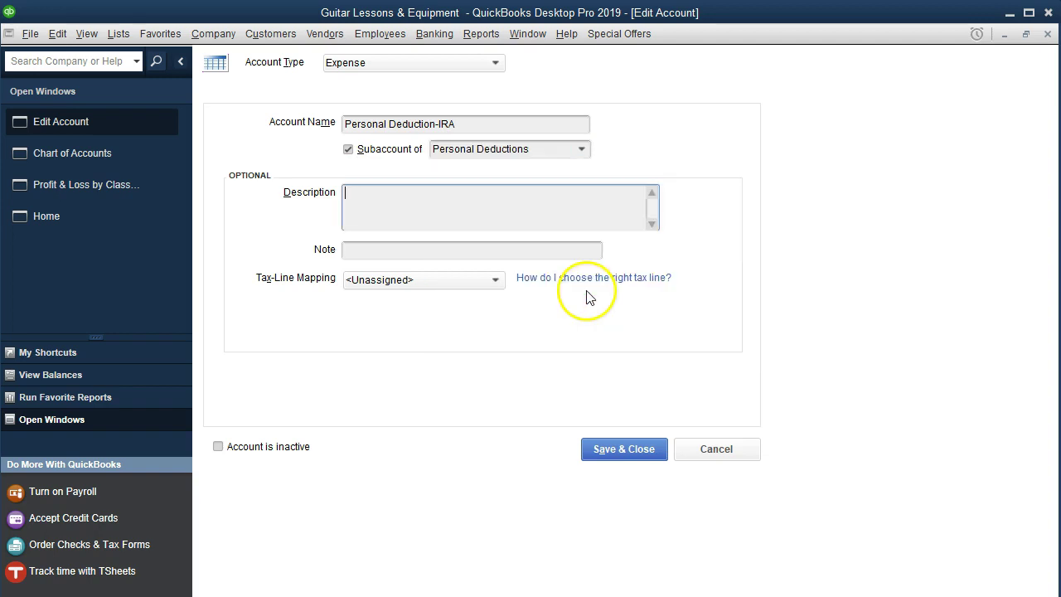
left_click(635, 452)
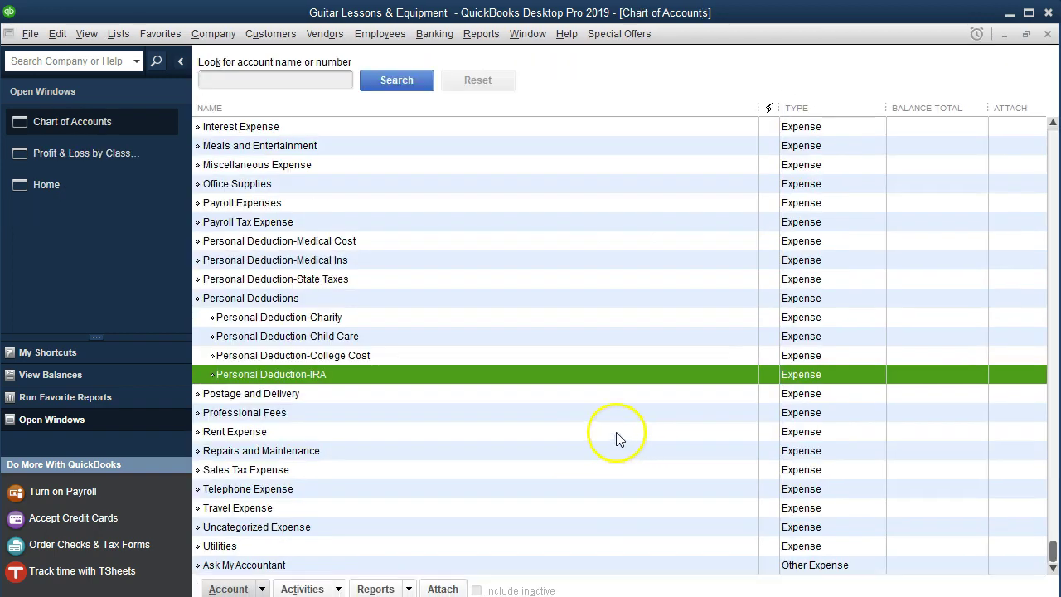
Edit the Personal Deduction-Medical Cost account so it is a subaccount of Personal Deductions, and save it.
left_click(348, 240)
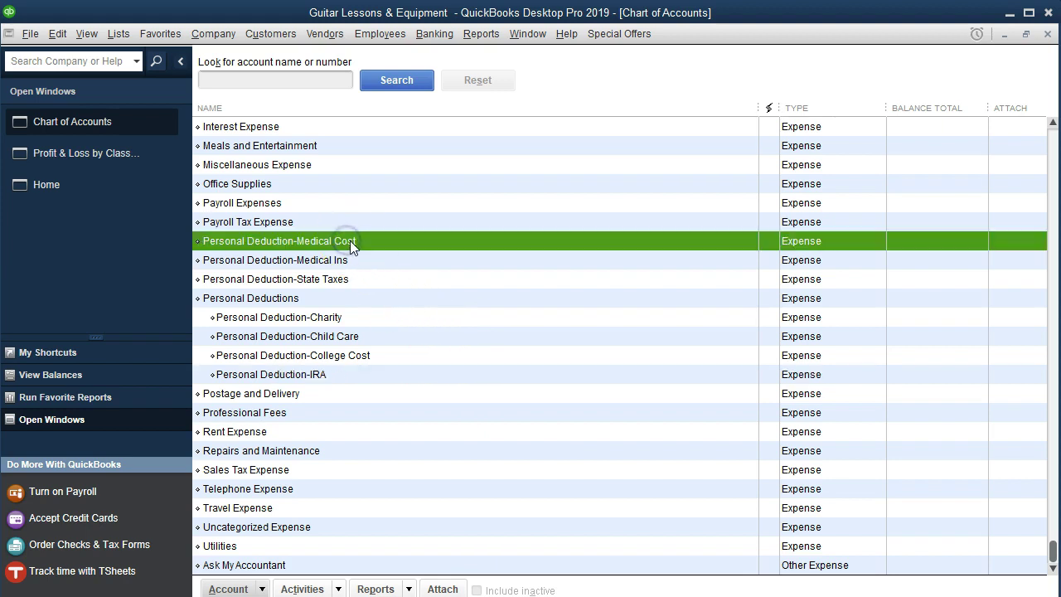
right_click(350, 241)
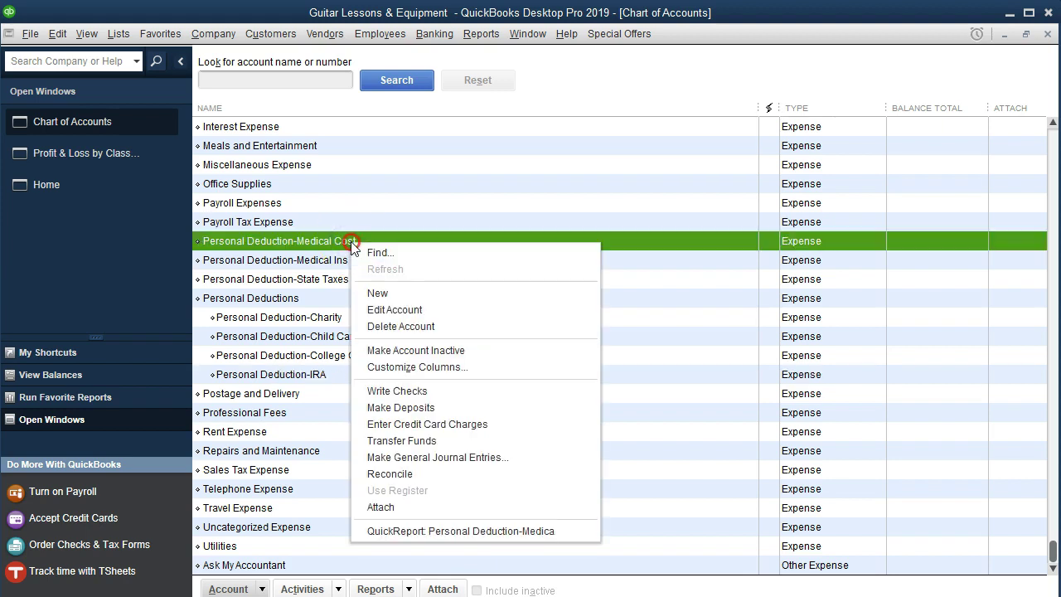
left_click(288, 281)
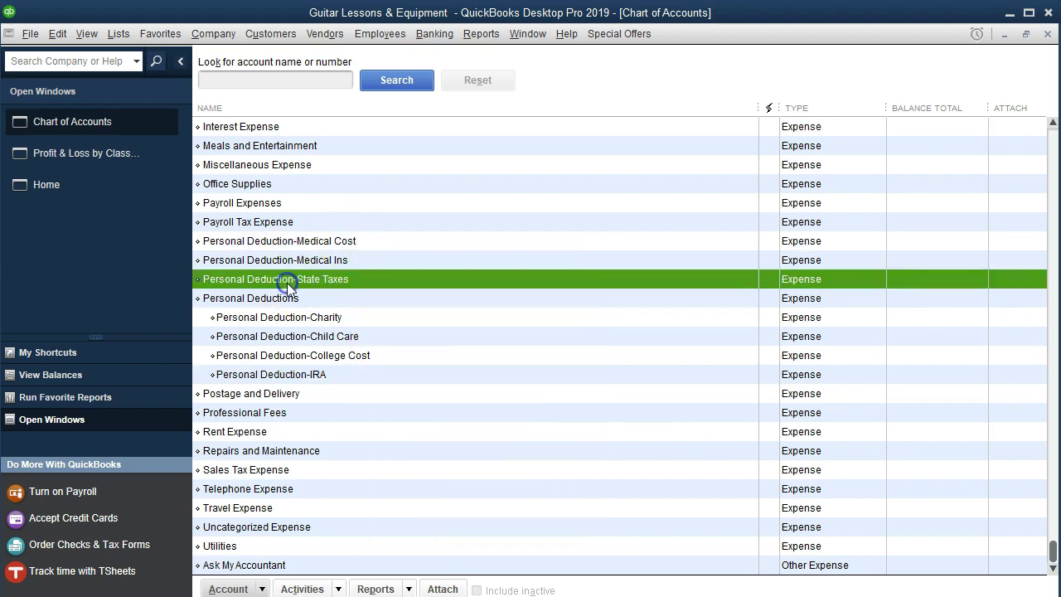
left_click(311, 241)
right_click(363, 241)
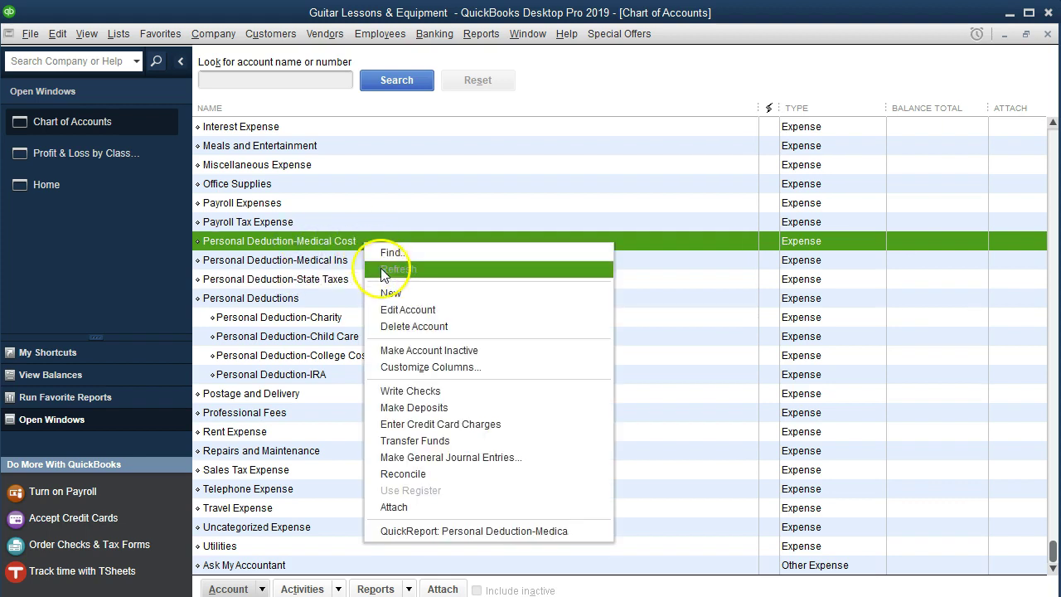
left_click(408, 309)
left_click(348, 147)
left_click(446, 146)
left_click(446, 147)
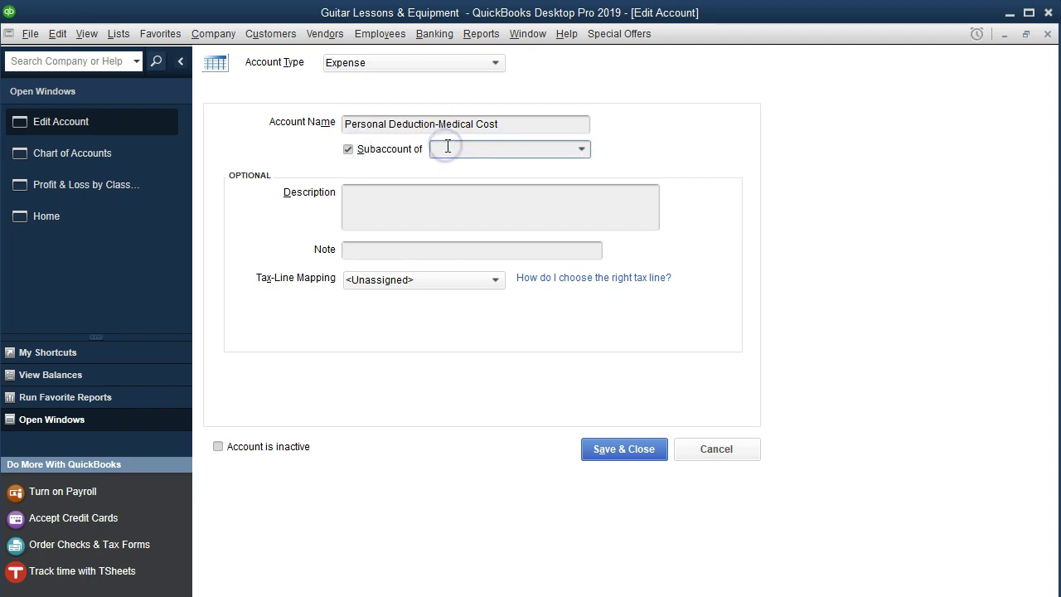
key("Down")
key("Down")
key("Down")
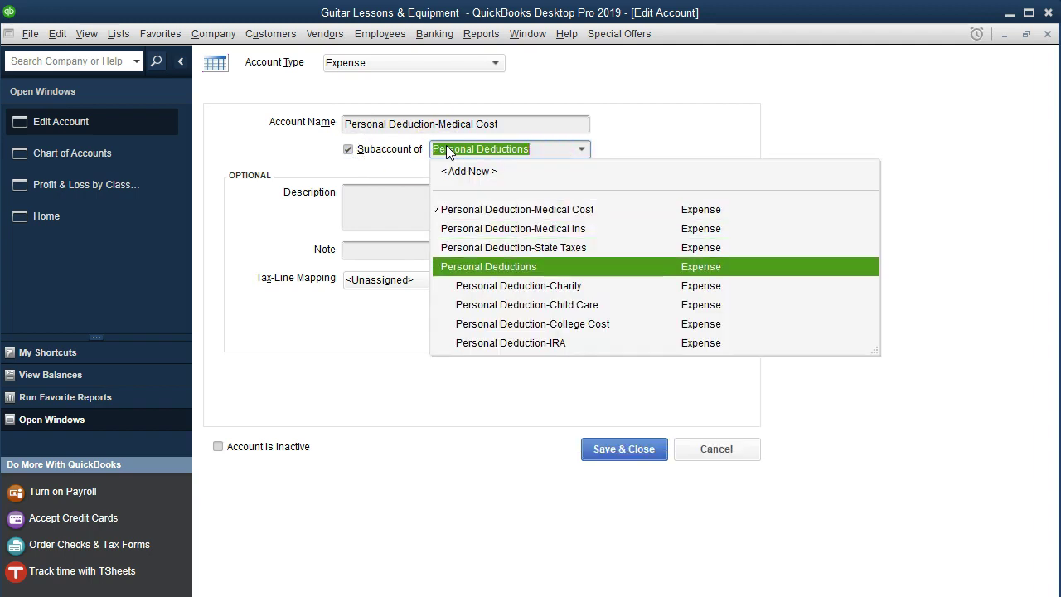
key("Tab")
left_click(627, 451)
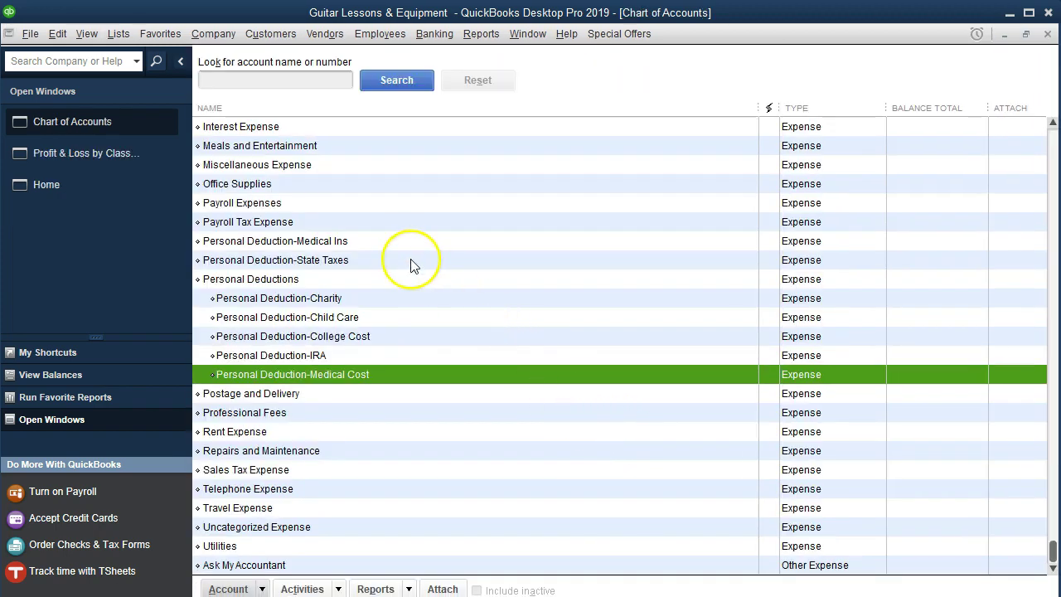
Make the Personal Deduction-Medical Ins account a subaccount of Personal Deductions and save the change.
left_click(385, 240)
right_click(385, 241)
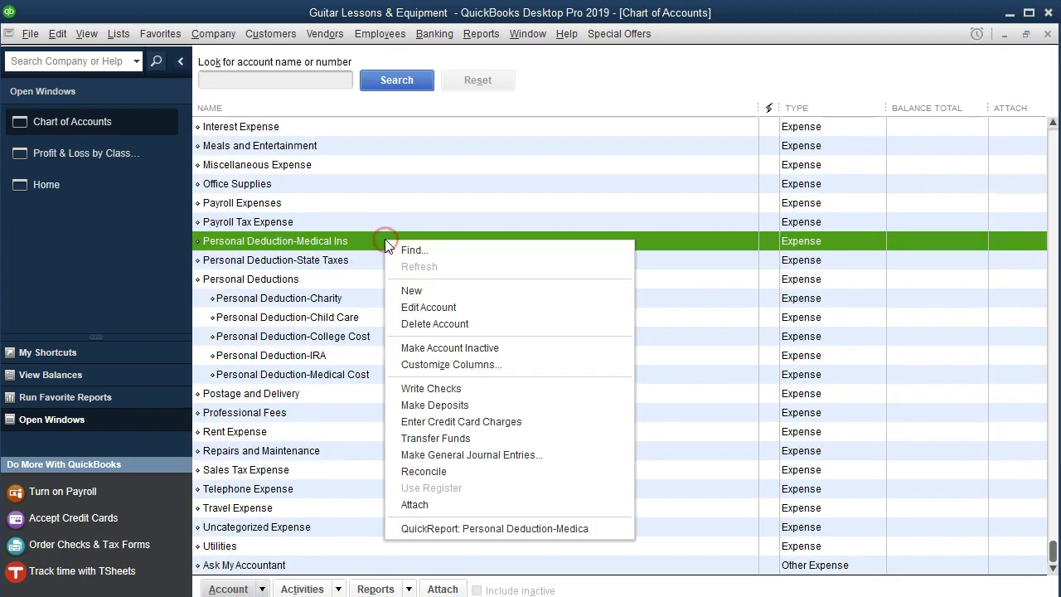
left_click(423, 307)
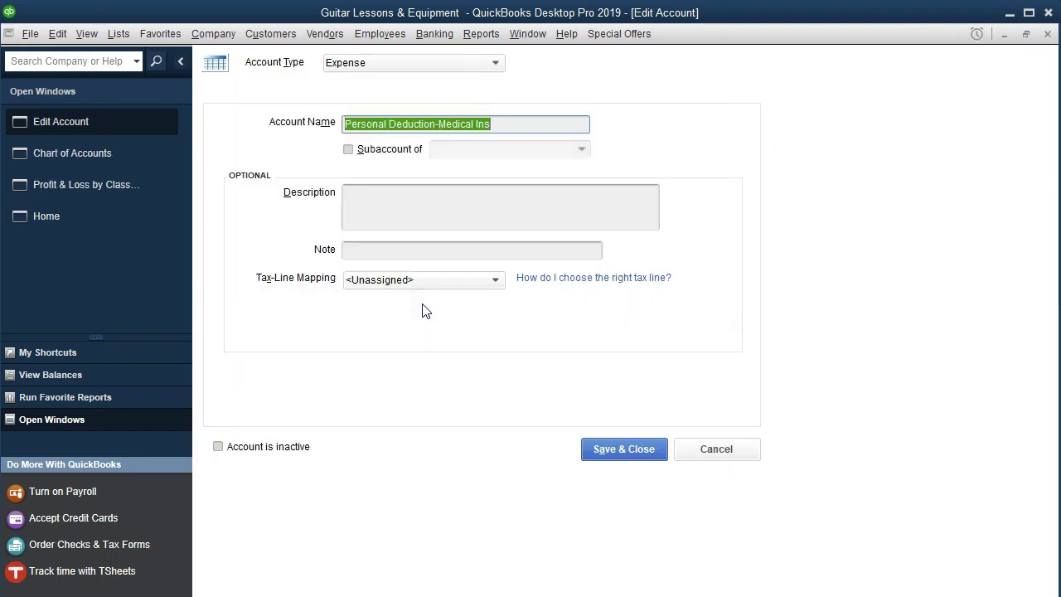
left_click(349, 149)
left_click(447, 150)
type("P")
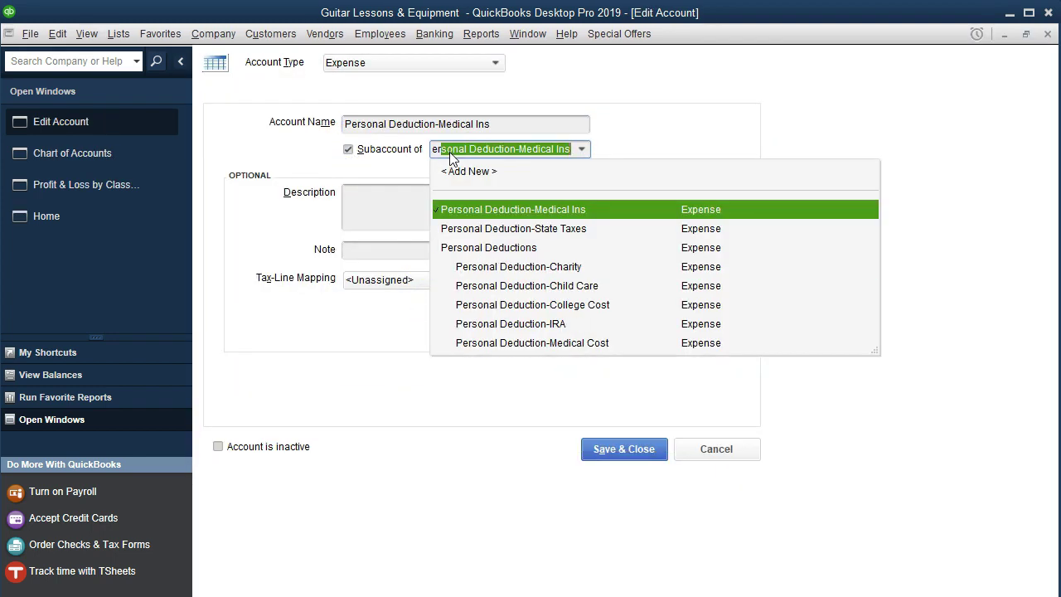
key("Down")
key("Down")
key("Tab")
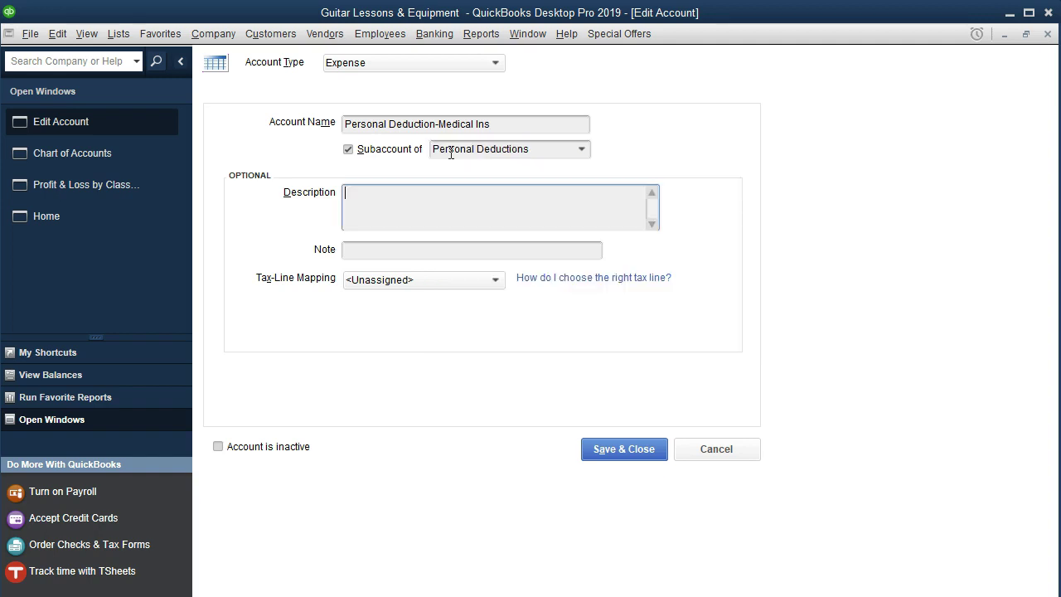
left_click(623, 451)
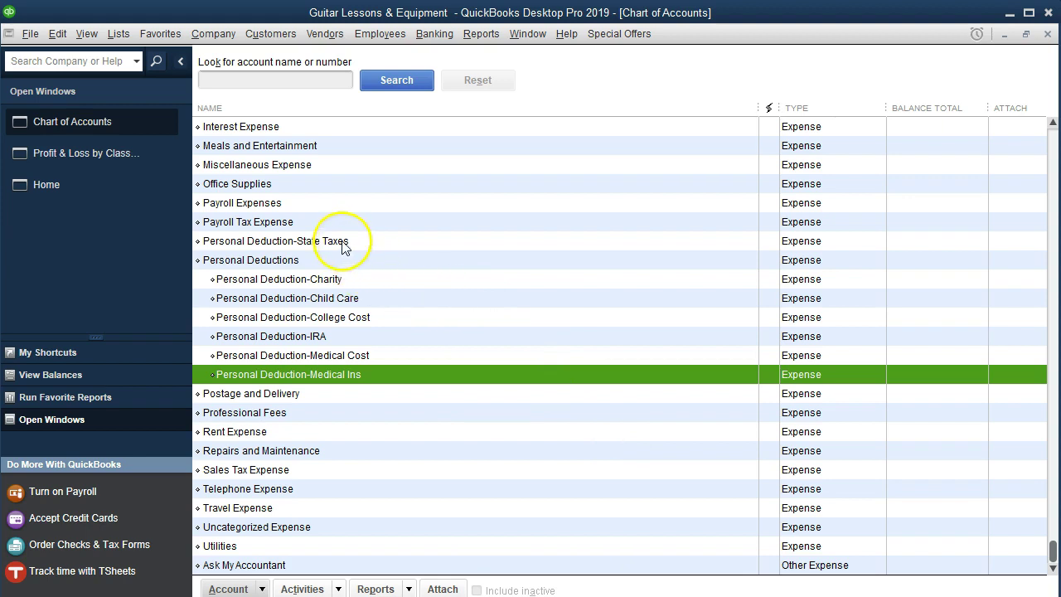
Edit the Personal Deduction-State Taxes account to make it a subaccount of Personal Deductions and save it.
left_click(342, 242)
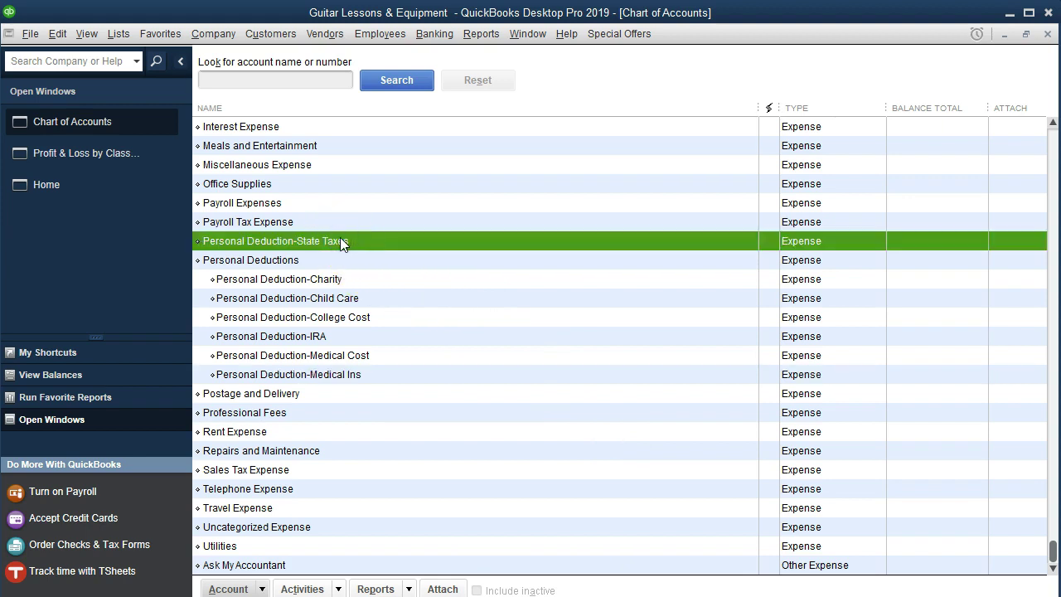
right_click(362, 238)
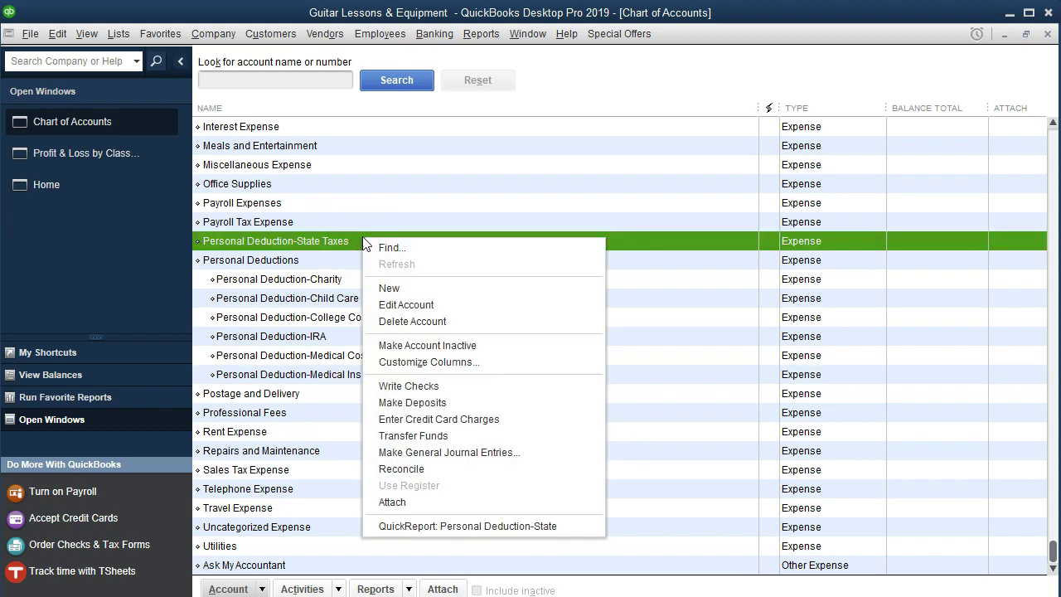
left_click(403, 303)
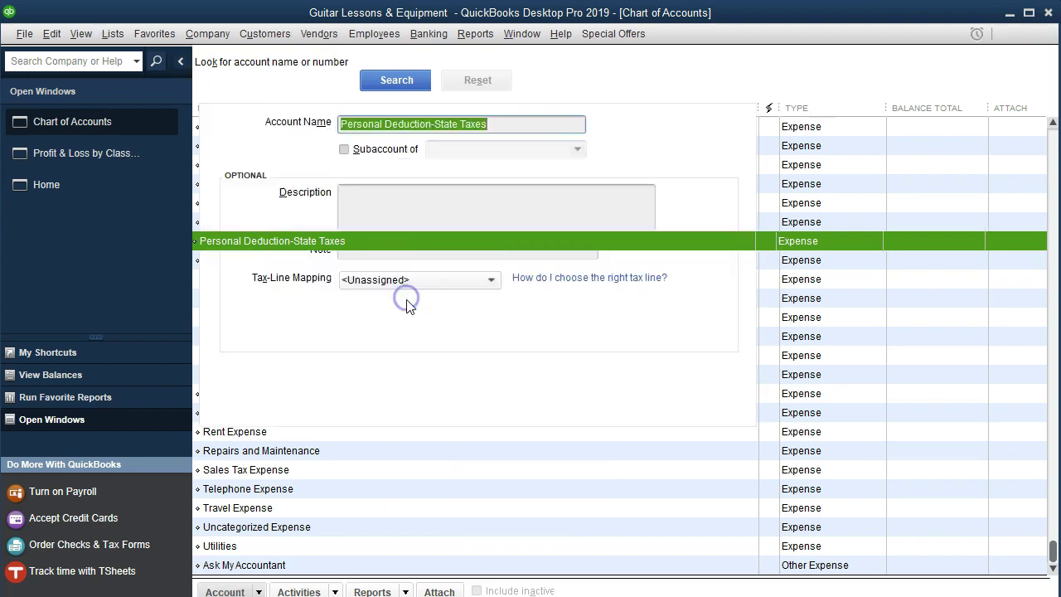
left_click(348, 149)
left_click(491, 148)
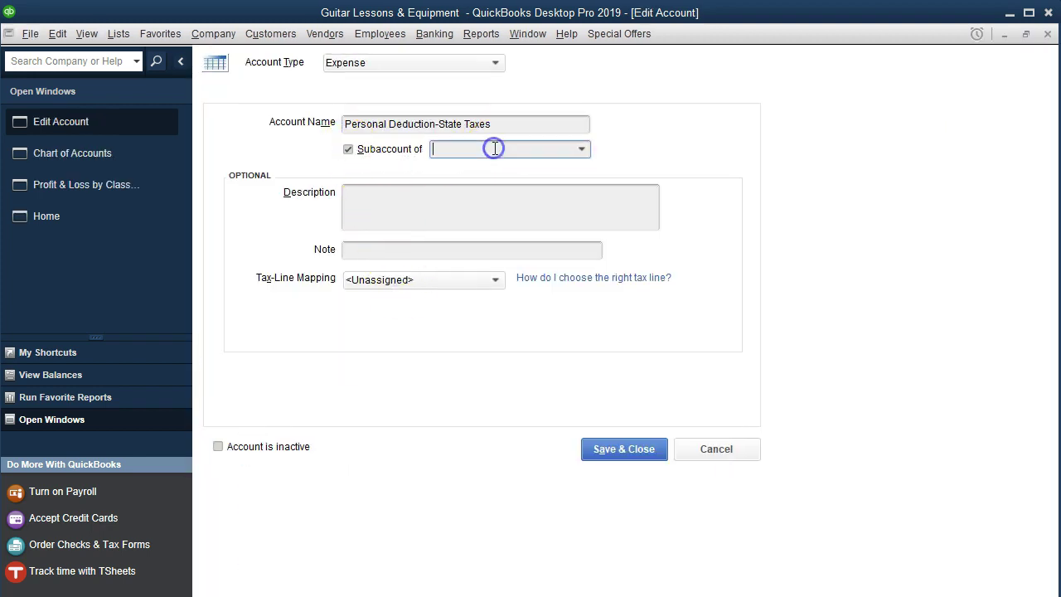
key("Down")
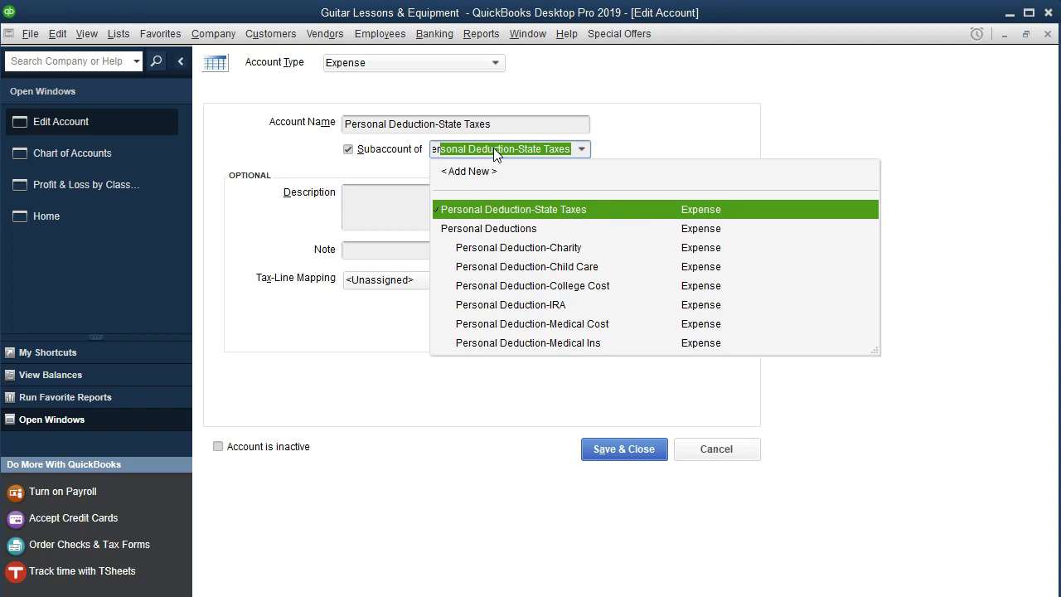
key("Down")
key("Tab")
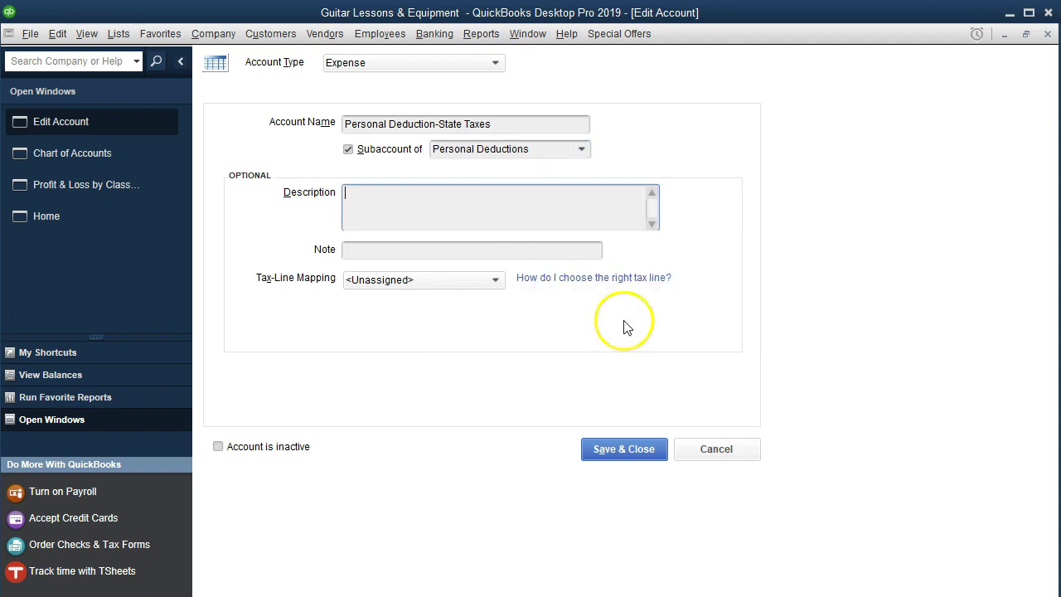
left_click(638, 448)
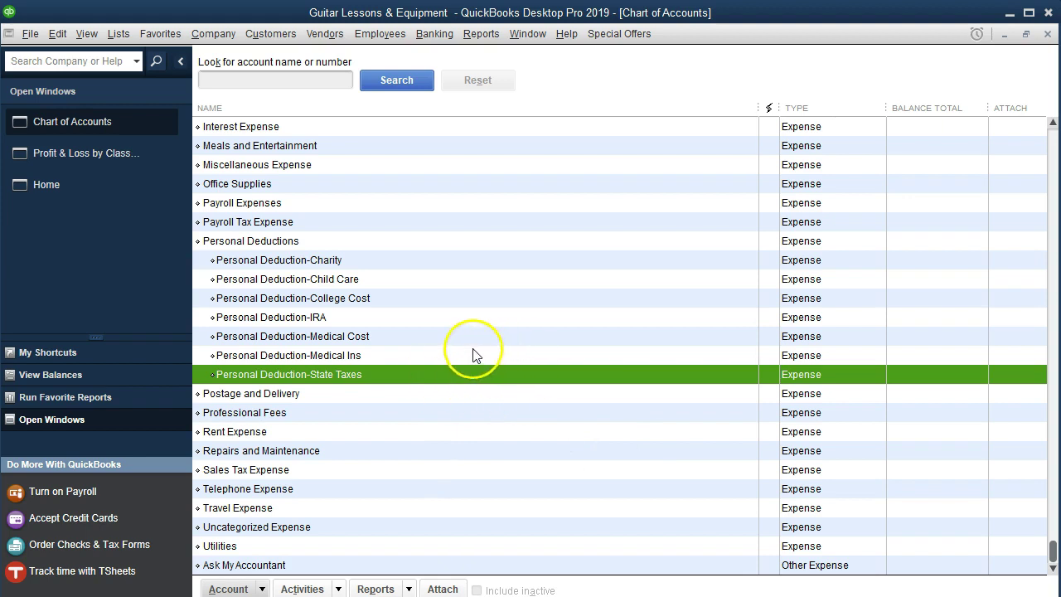
Return to the Profit & Loss by Class report and collapse the Personal Deductions subaccounts, expanding and collapsing them once more.
left_click(120, 155)
left_click(232, 133)
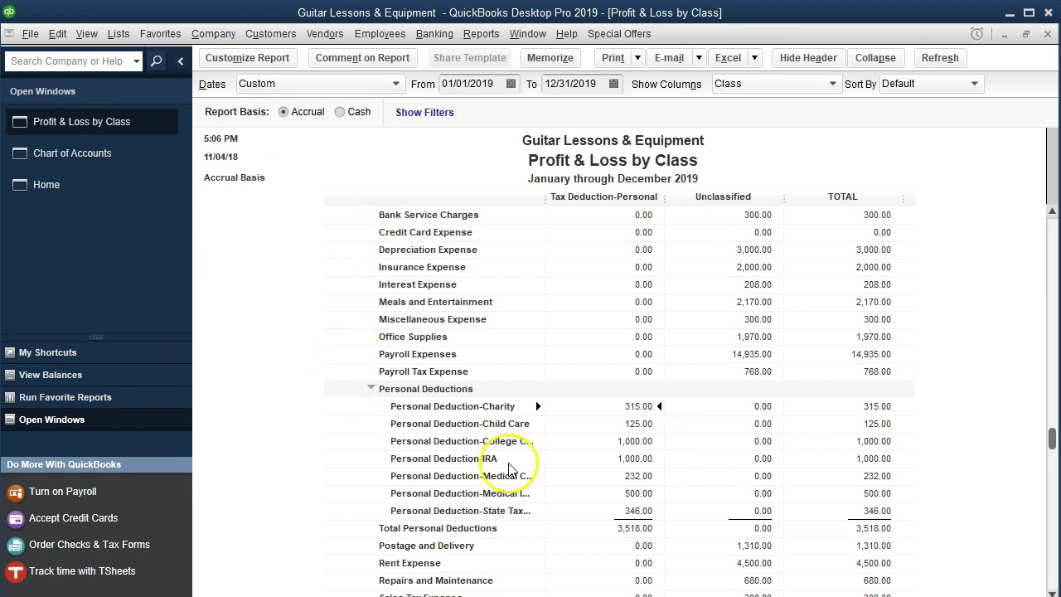
scroll(558, 455, "down", 1)
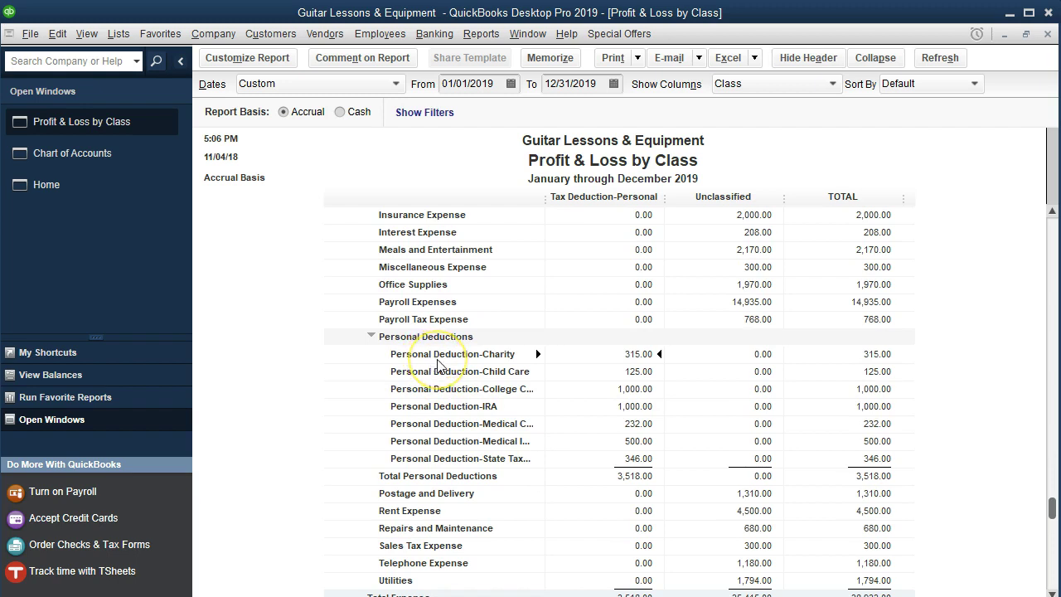
left_click(370, 335)
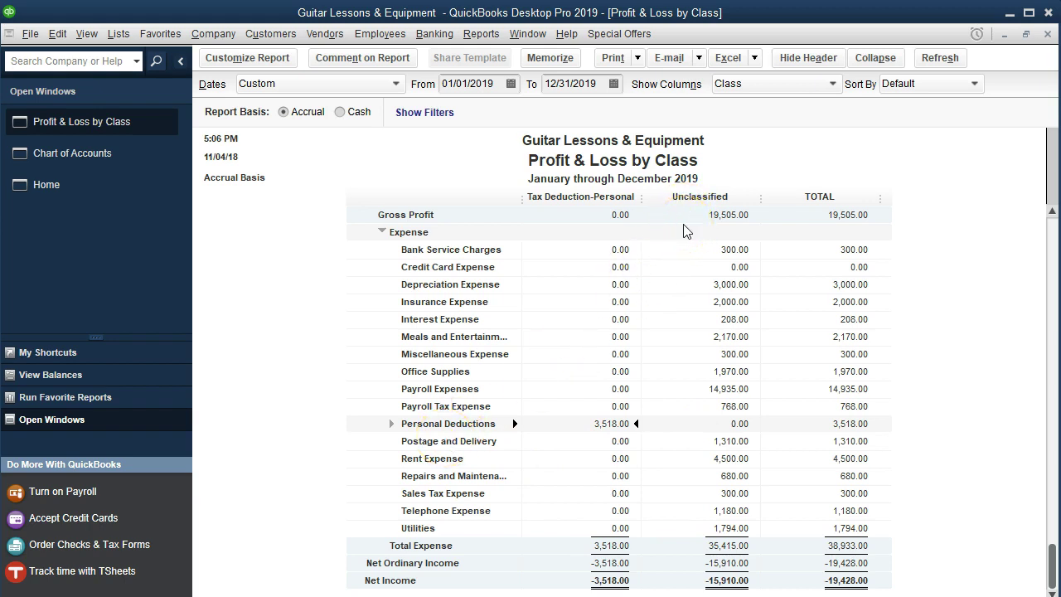
left_click(391, 423)
left_click(371, 423)
Run the Profit & Loss Standard report for 01/01/2019 to 12/31/2019 and collapse its Personal Deductions subaccounts.
left_click(481, 33)
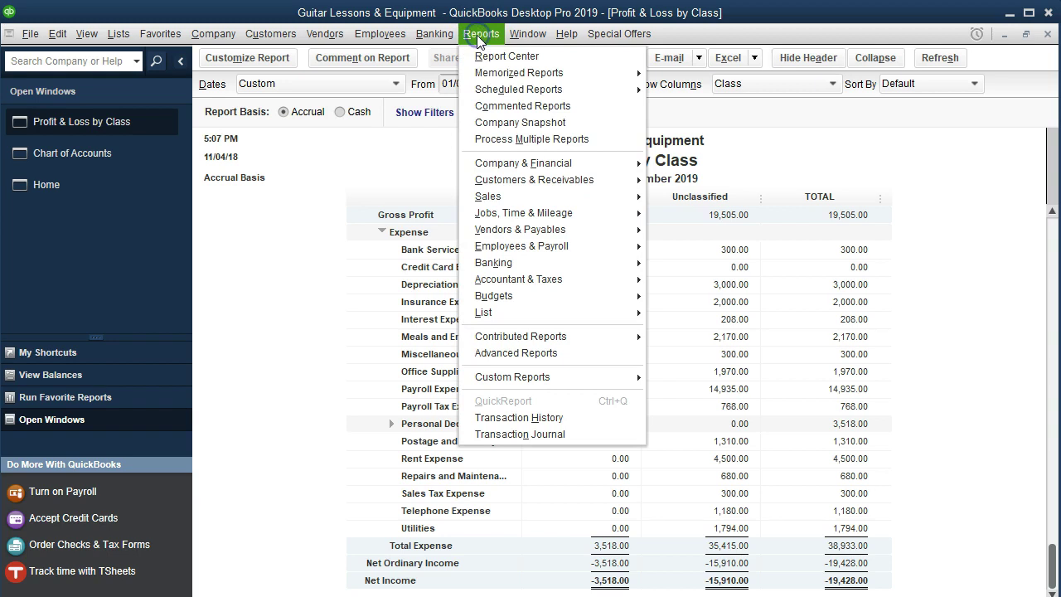
mouse_move(547, 163)
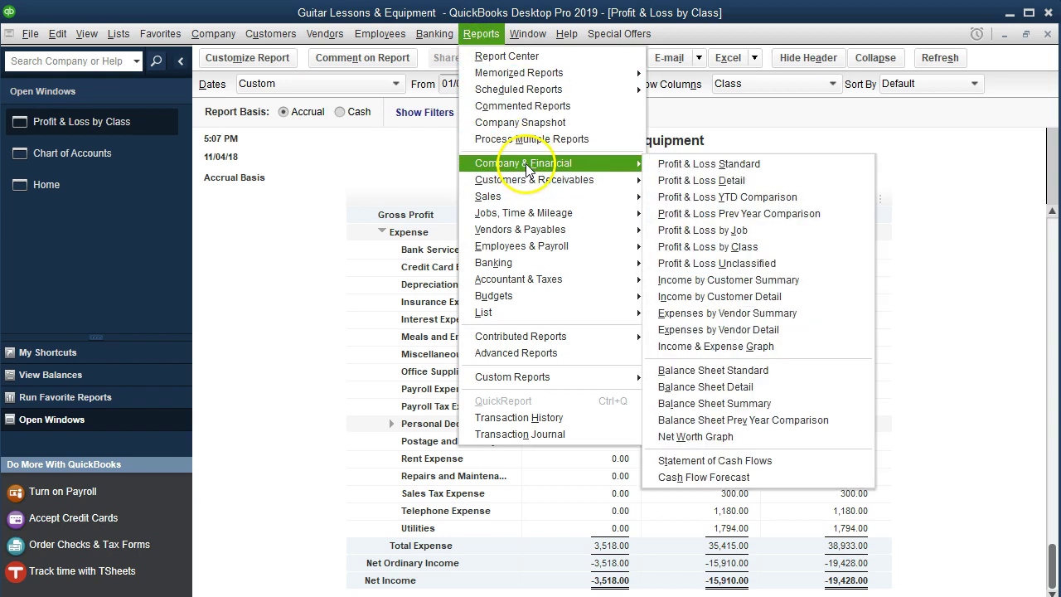
left_click(729, 164)
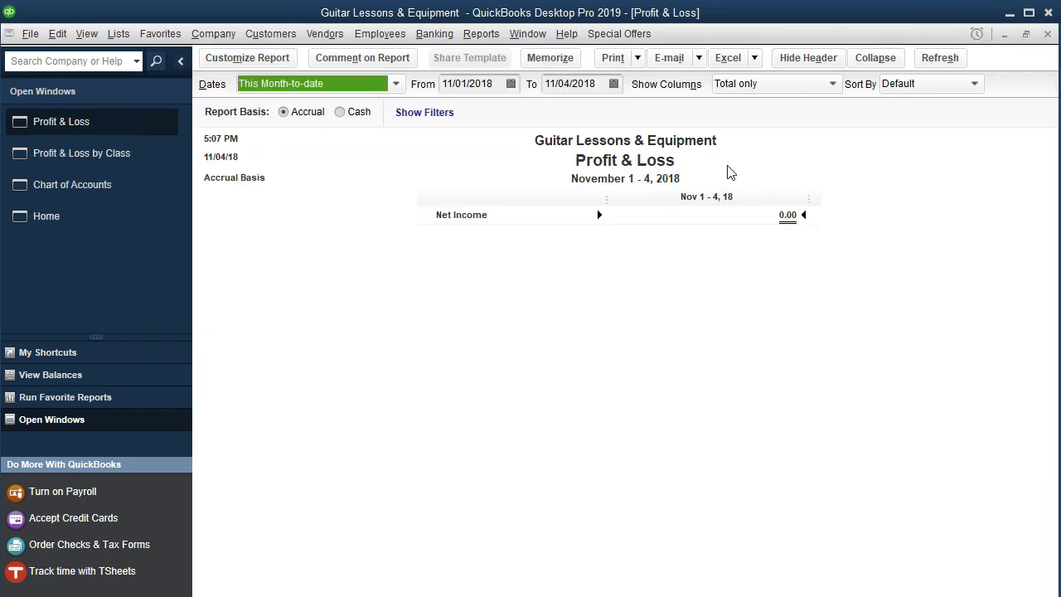
key("Tab")
type("01/01/2019")
key("Tab")
type("1")
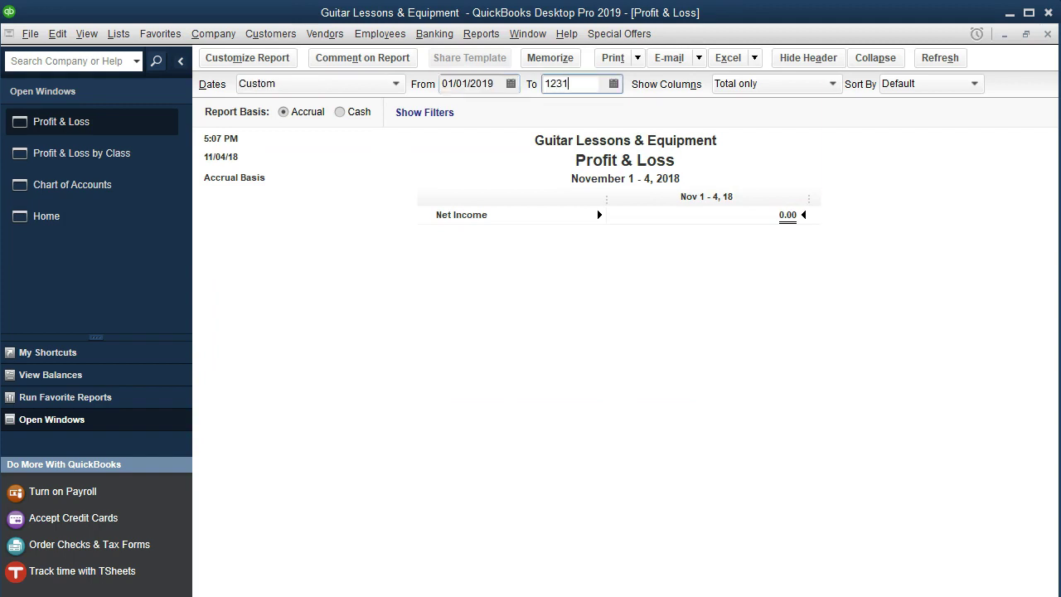
type("2/31/2019")
key("Tab")
scroll(663, 415, "down", 5)
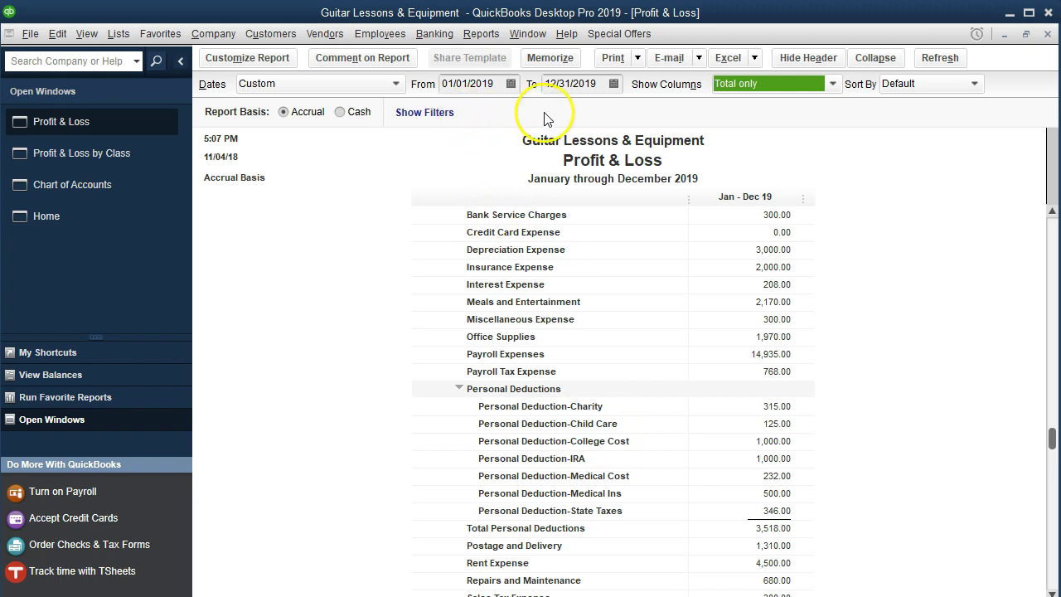
left_click(460, 387)
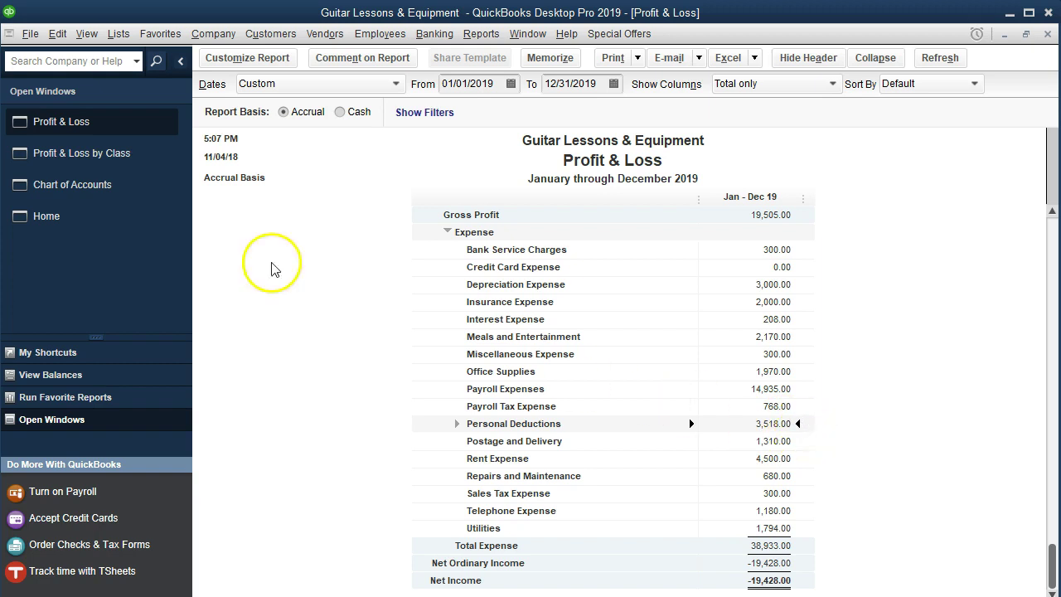
Return to the Profit & Loss by Class report and expand Personal Deductions to review its subaccounts.
left_click(107, 165)
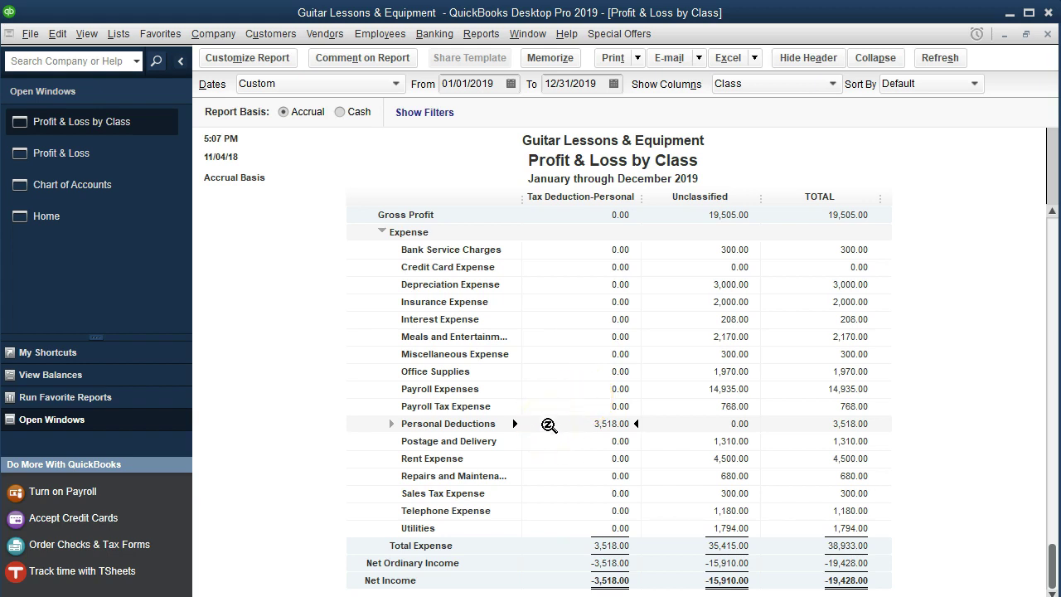
left_click(390, 423)
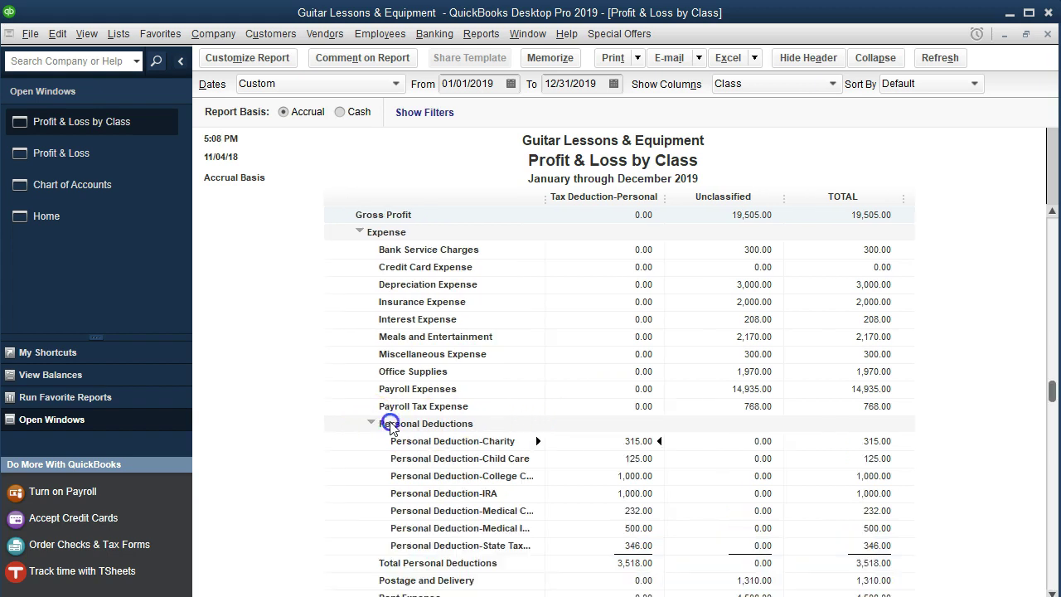
scroll(358, 440, "down", 2)
scroll(358, 439, "down", 1)
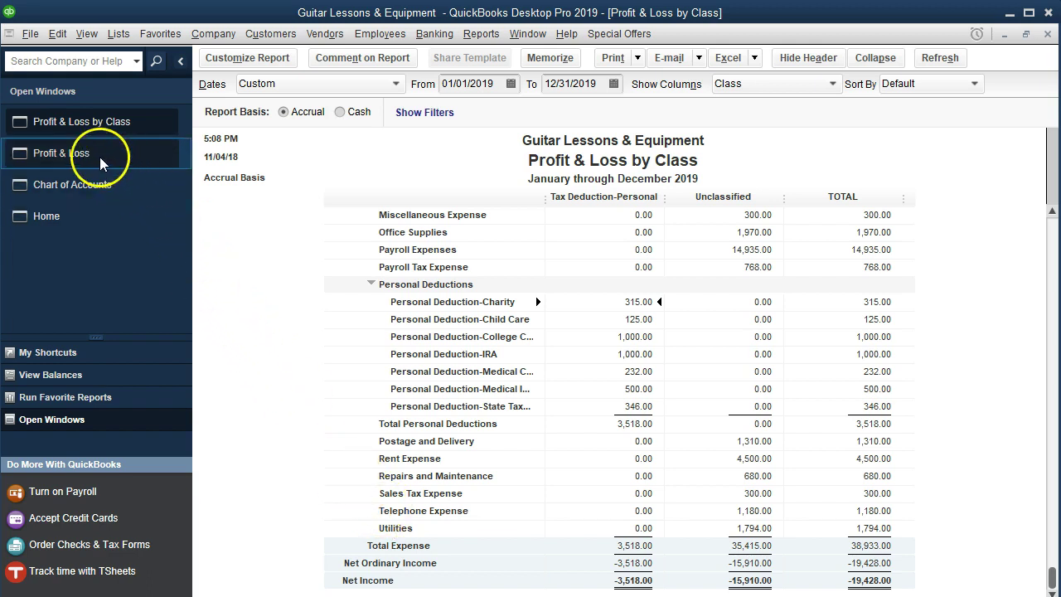
In the Chart of Accounts, rename the Personal Deductions parent account to "Z - Personal Deductions" and save it.
left_click(92, 183)
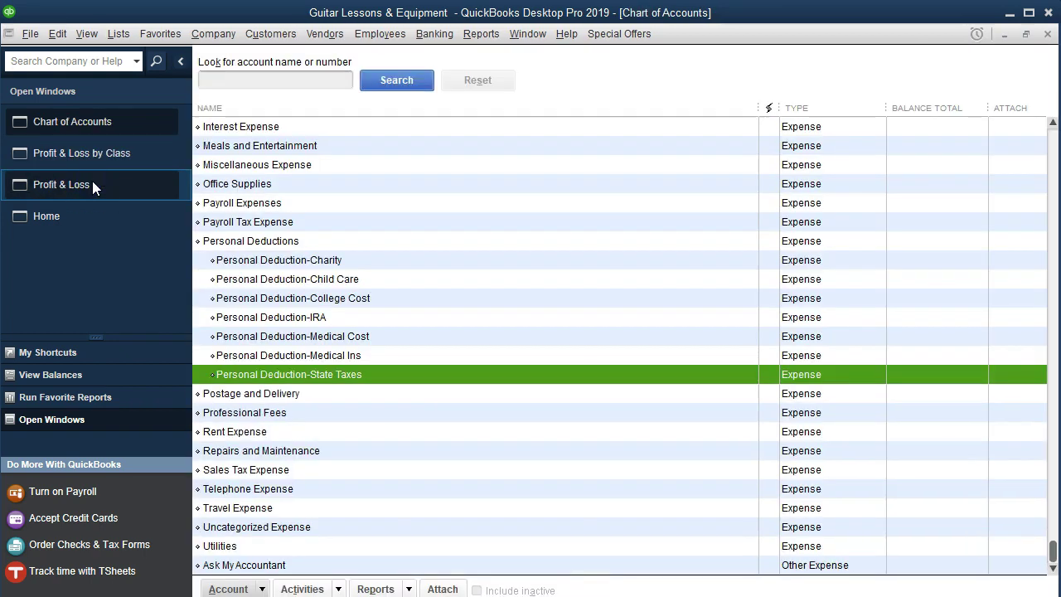
left_click(286, 240)
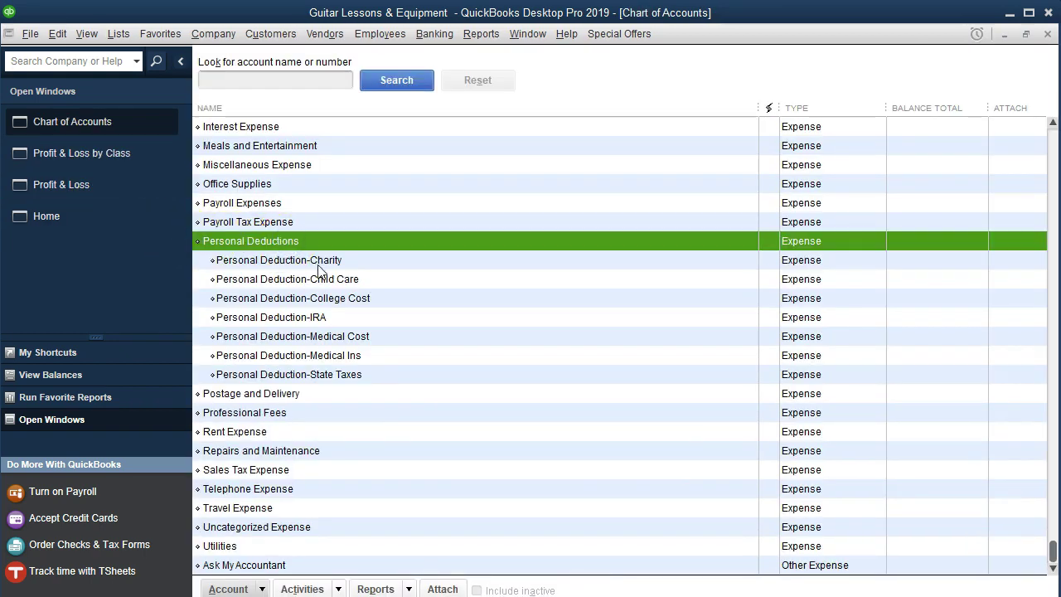
right_click(327, 242)
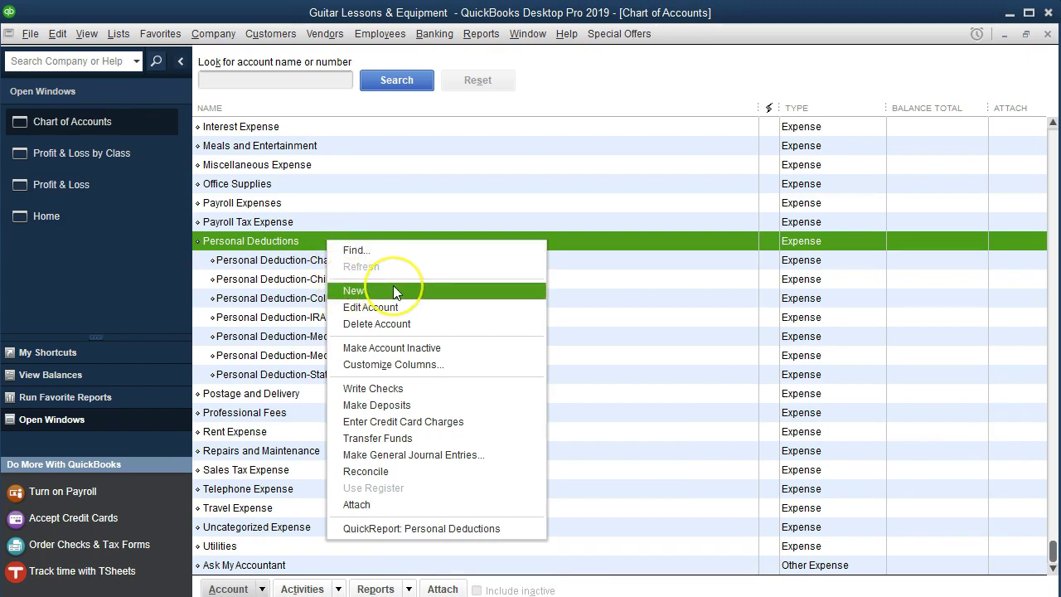
left_click(402, 310)
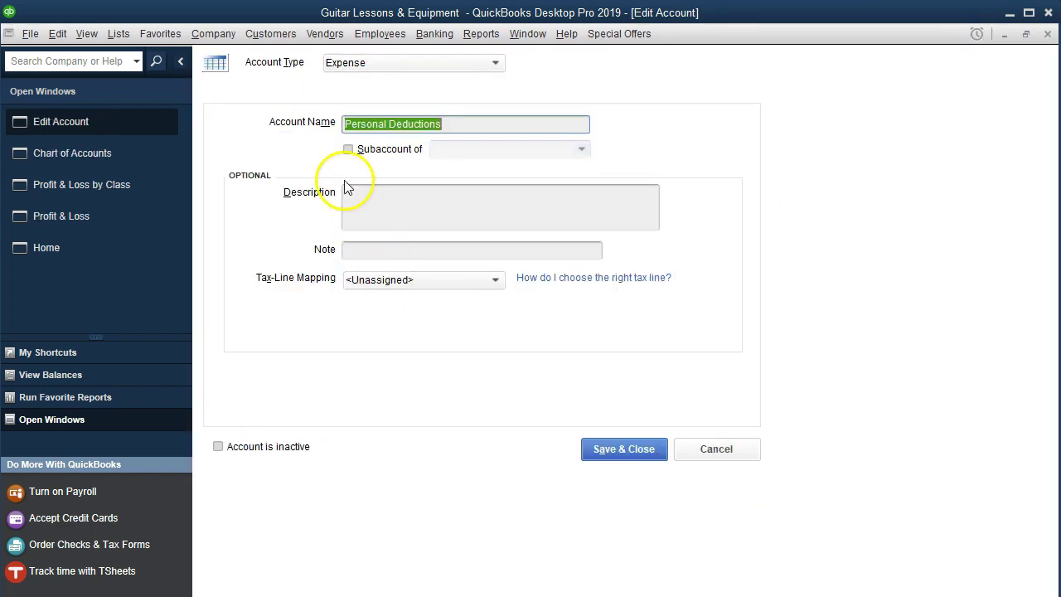
left_click(346, 123)
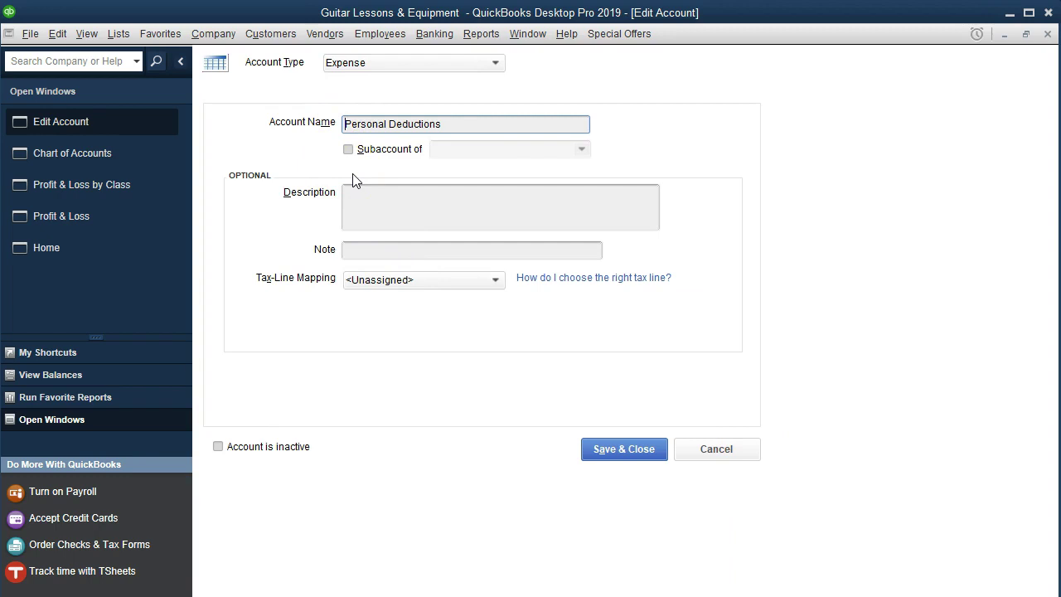
type("Z -")
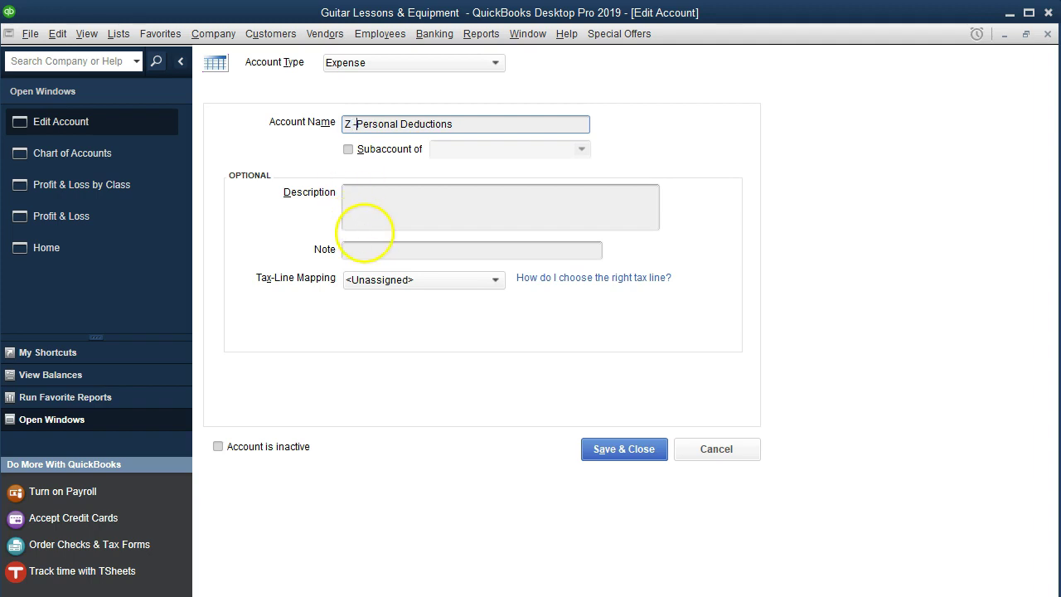
left_click(592, 454)
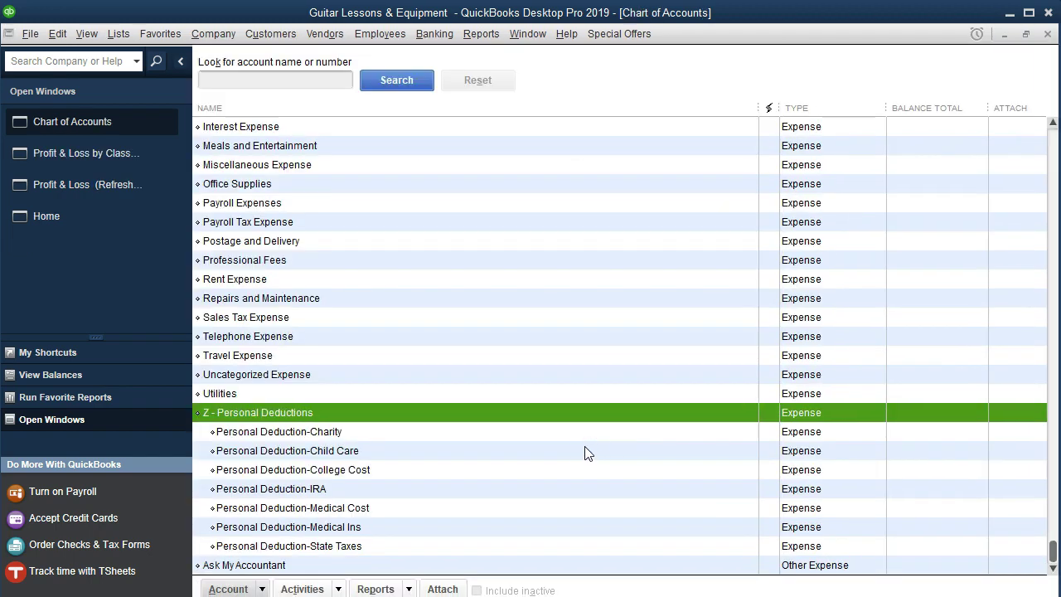
Refresh the Profit & Loss by Class report and collapse the Z - Personal Deductions subaccounts.
left_click(108, 163)
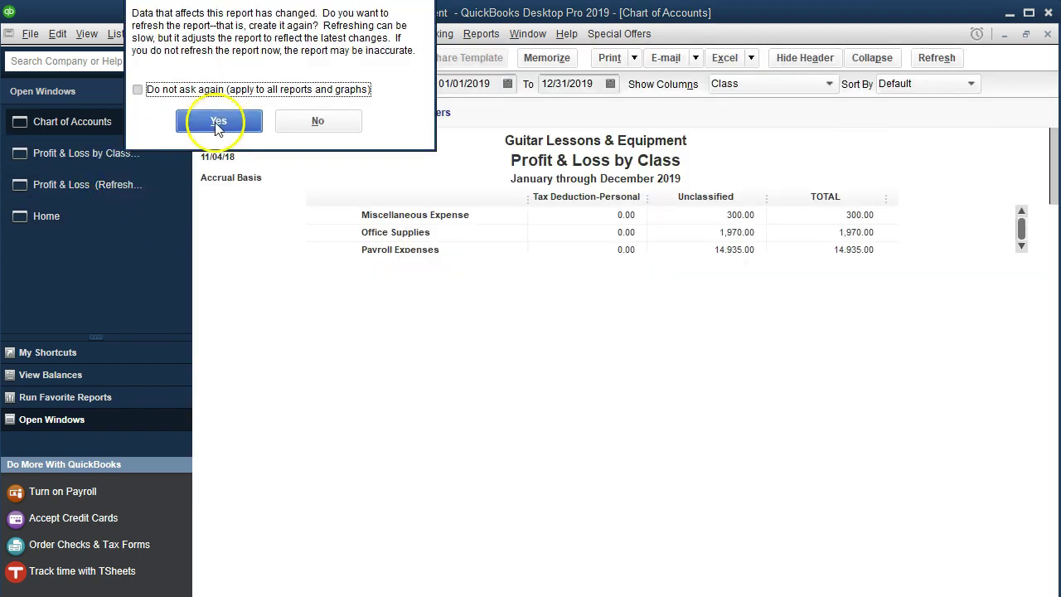
left_click(217, 122)
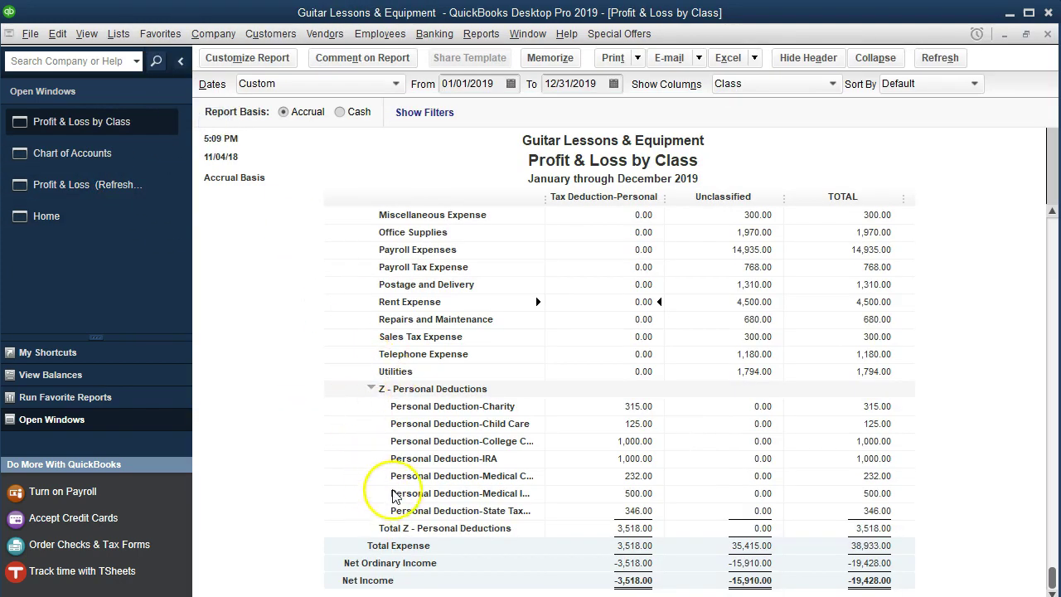
left_click(371, 388)
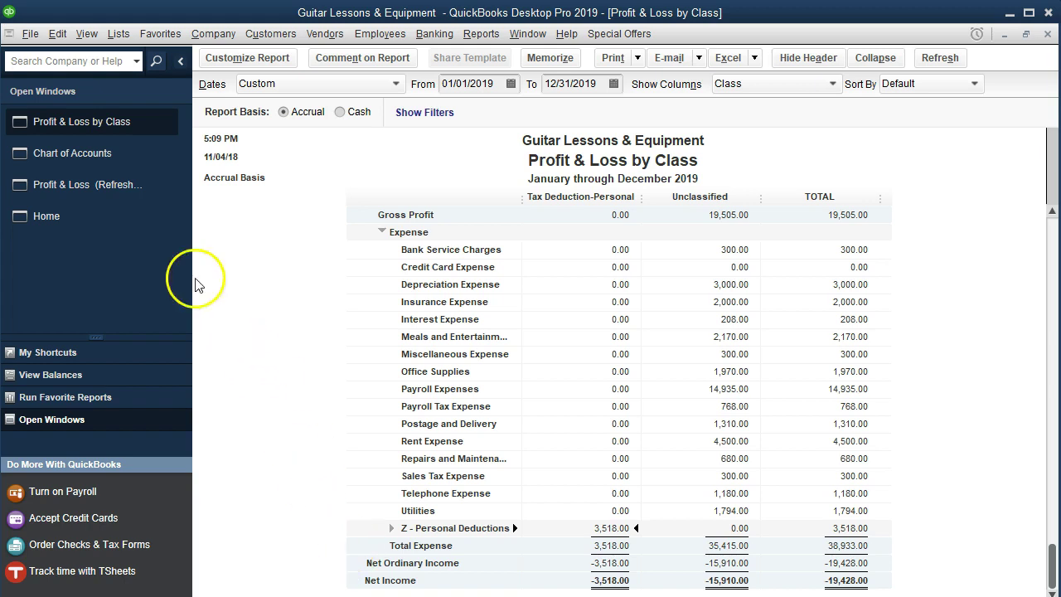
Try to change the account type of Z - Personal Deductions to Other Expense in the Chart of Accounts.
left_click(100, 154)
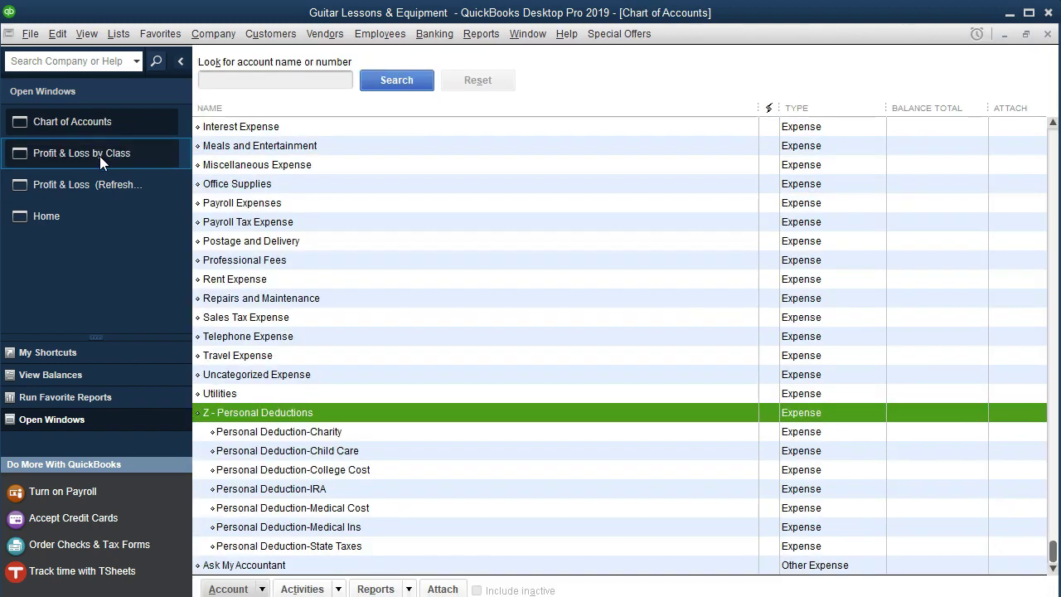
right_click(309, 419)
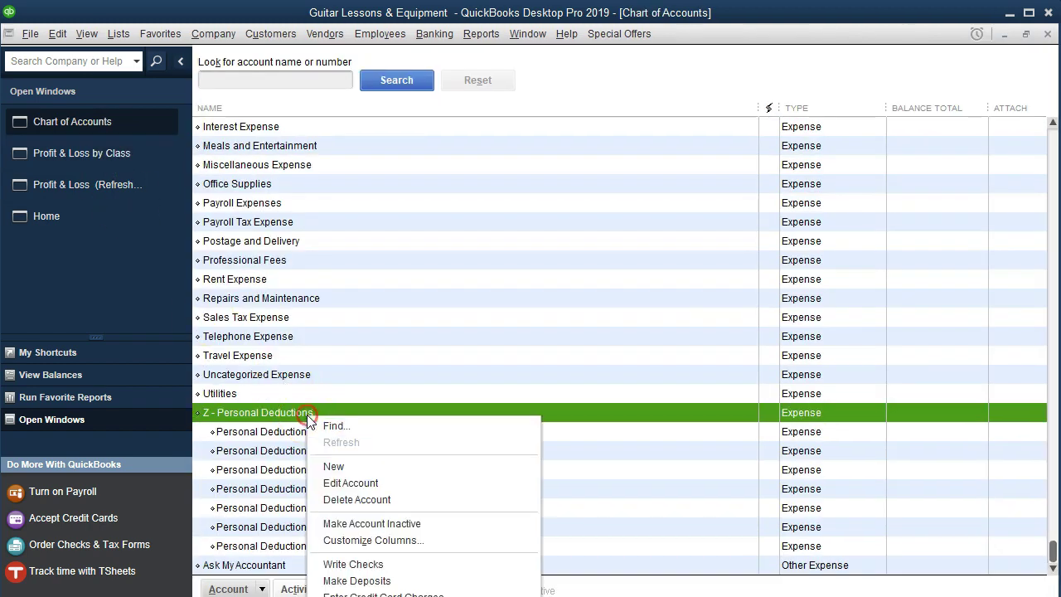
left_click(348, 483)
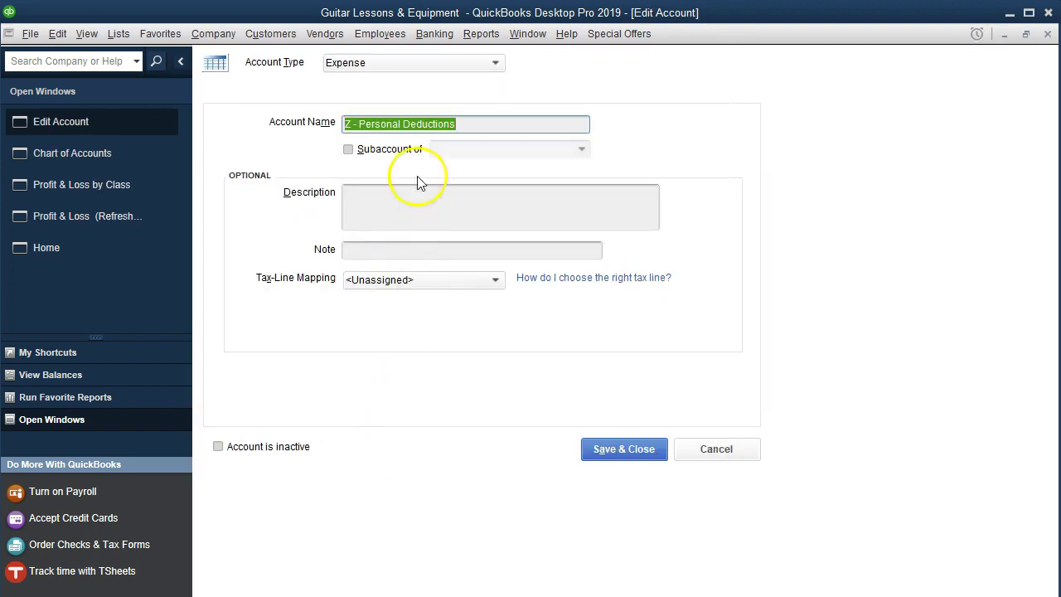
left_click(494, 64)
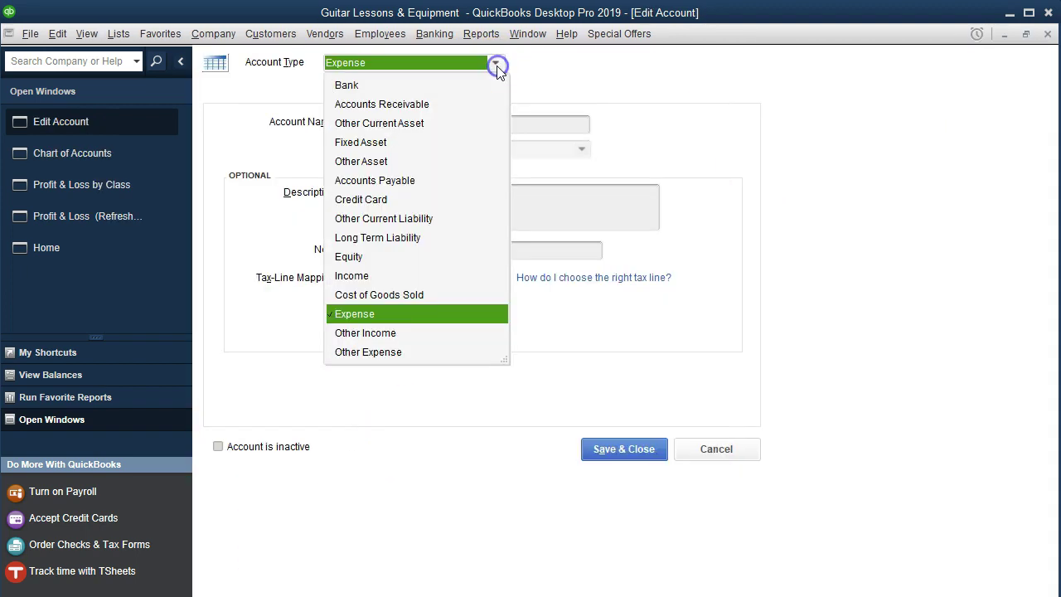
left_click(398, 353)
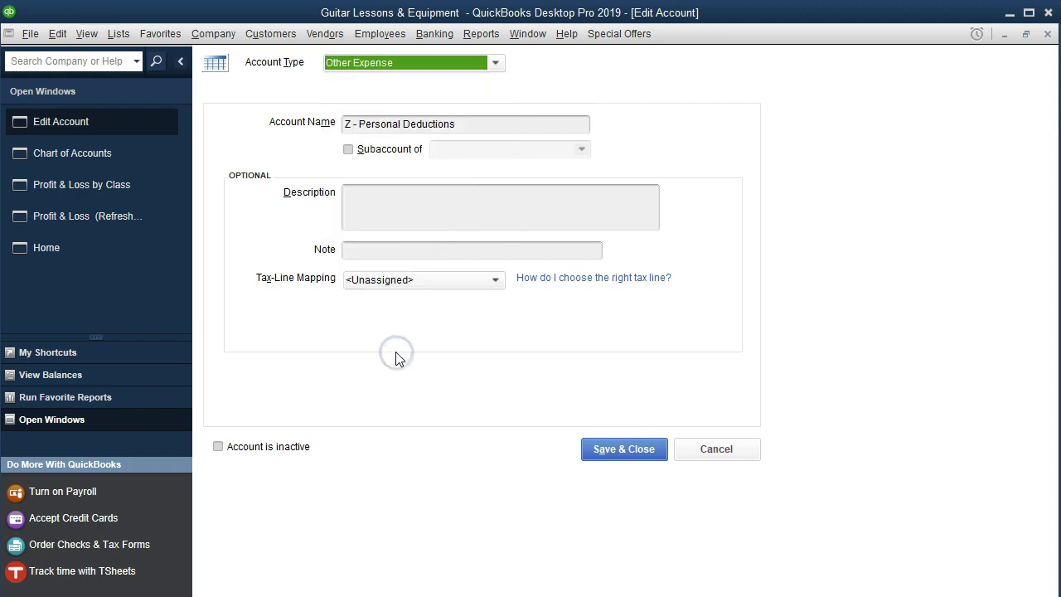
left_click(599, 454)
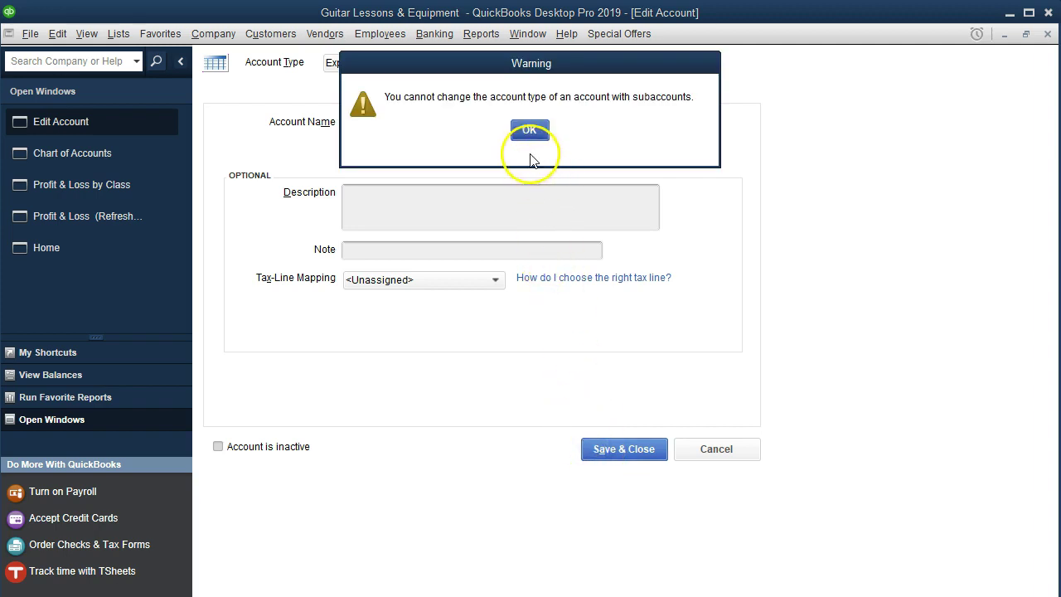
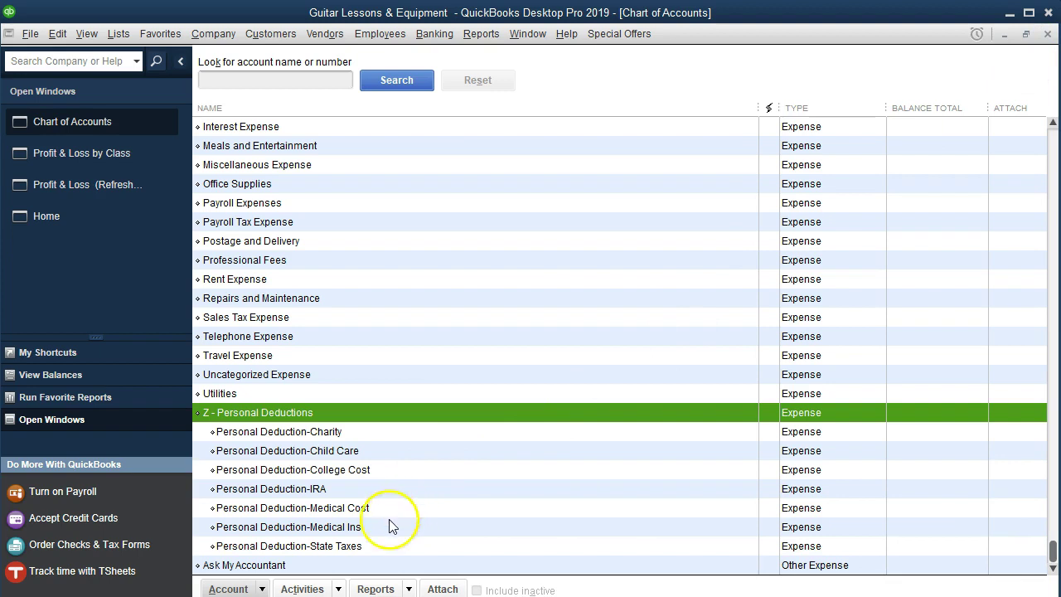
Remove Personal Deduction-Charity from its Z - Personal Deductions parent, change its account type to Other Expense, and save the account.
left_click(340, 548)
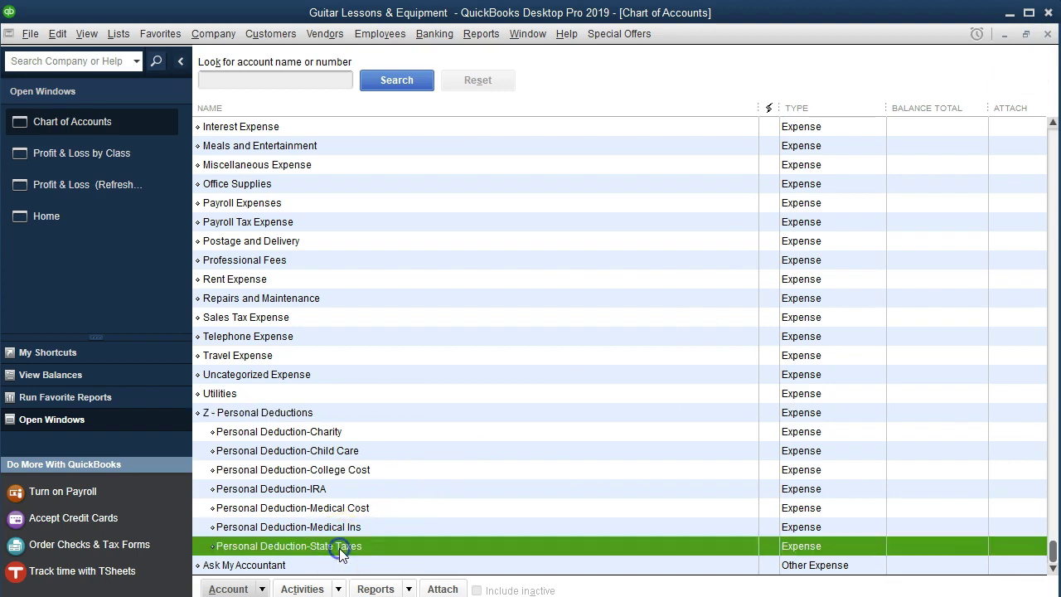
left_click(328, 430)
right_click(327, 429)
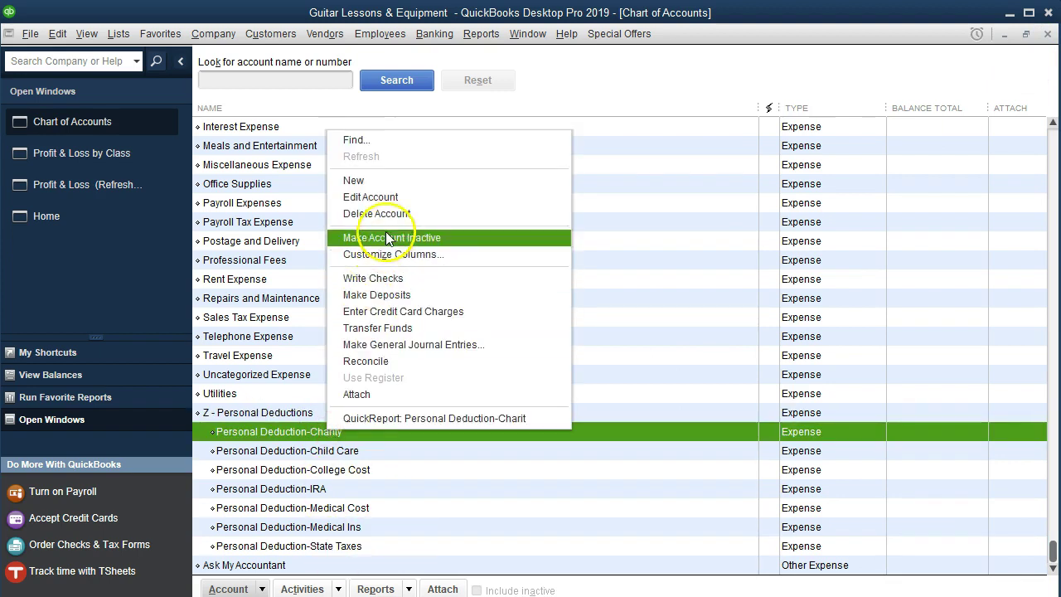
left_click(389, 198)
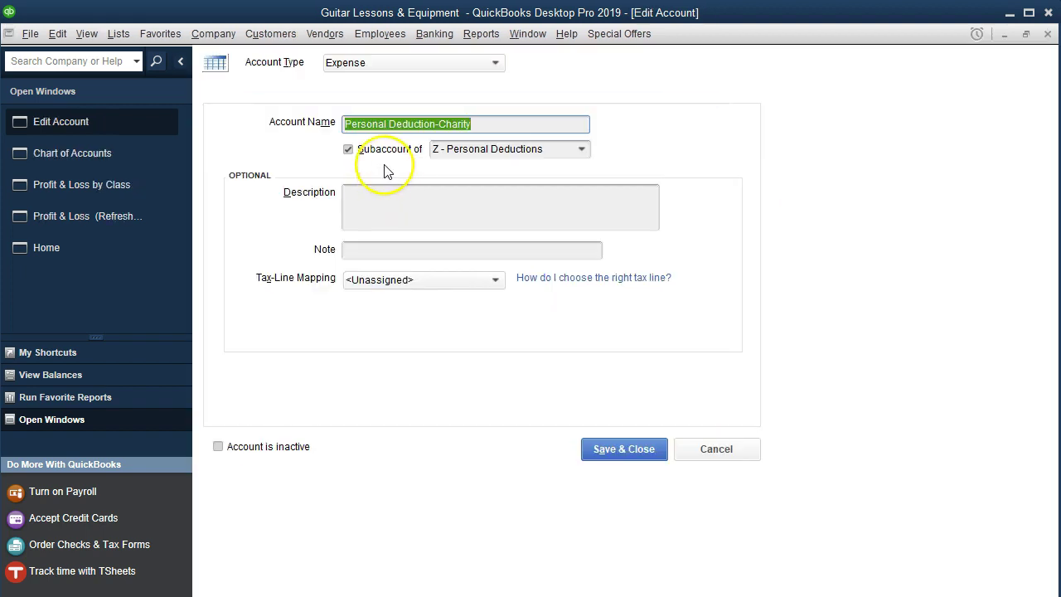
left_click(348, 150)
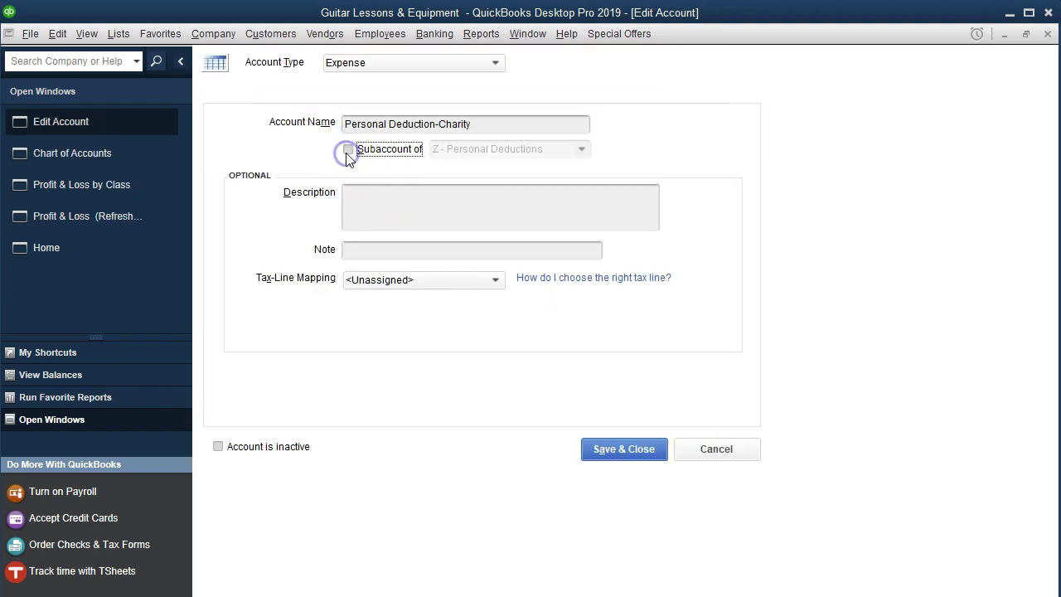
left_click(490, 68)
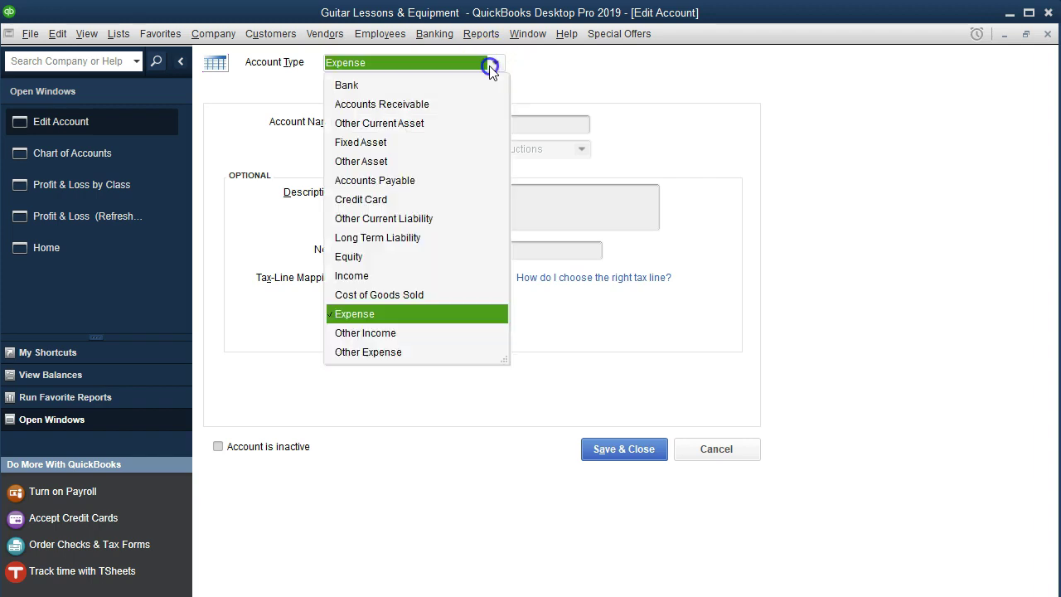
left_click(394, 350)
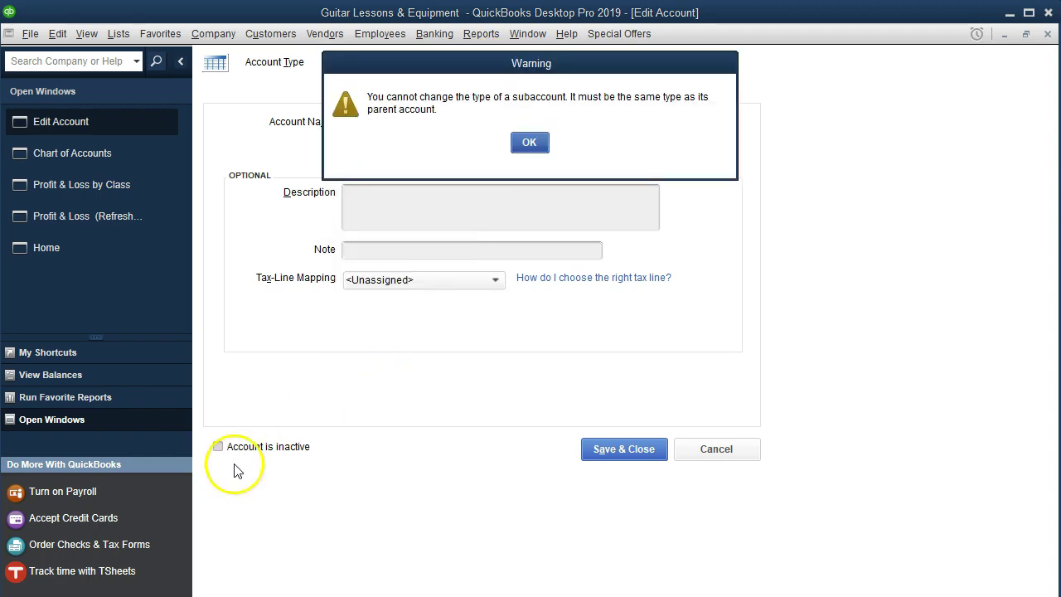
left_click(528, 142)
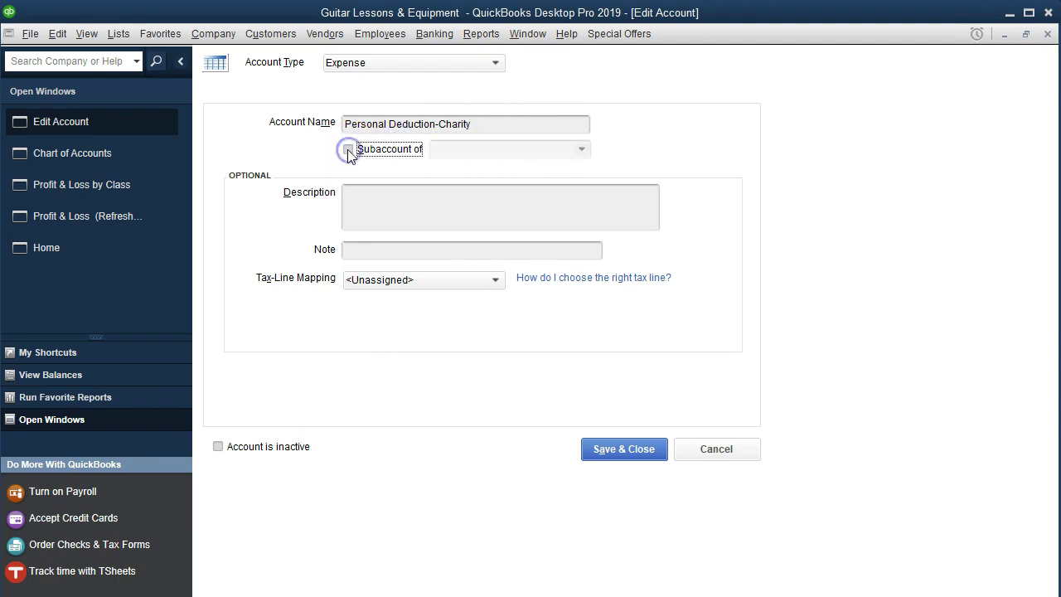
left_click(491, 63)
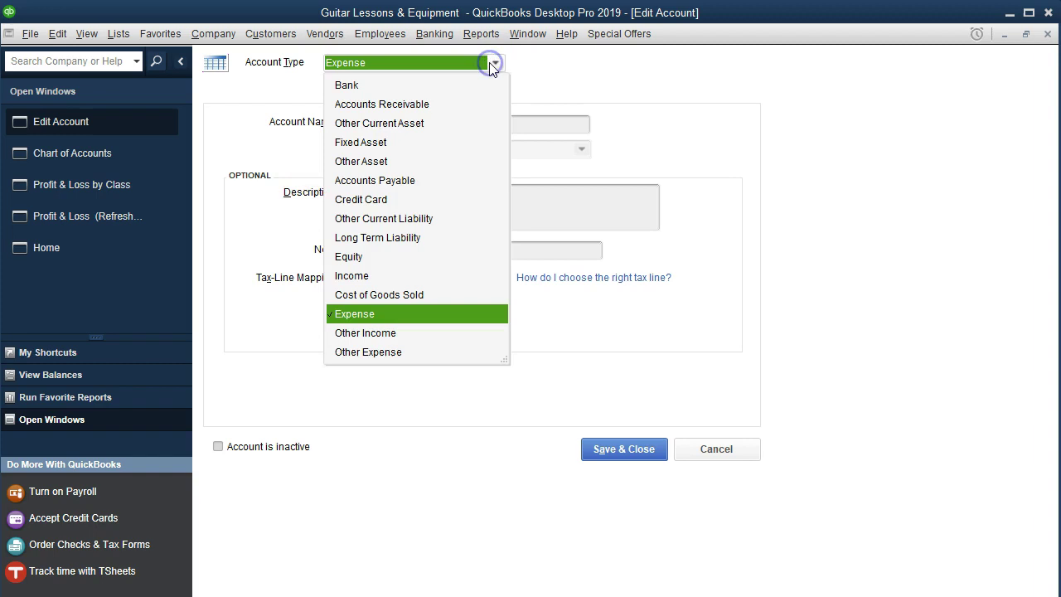
left_click(381, 352)
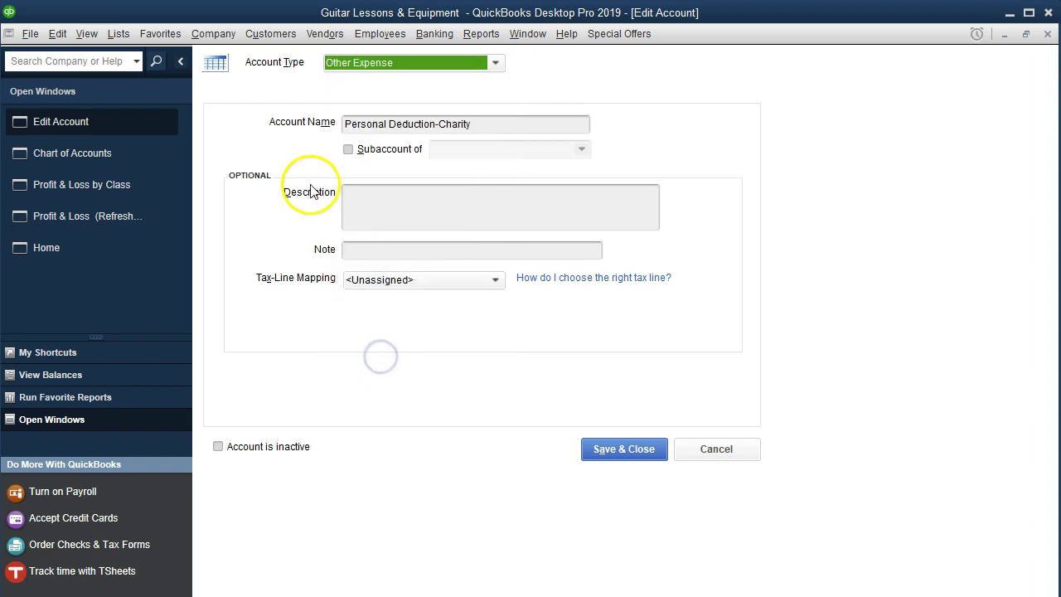
left_click(605, 448)
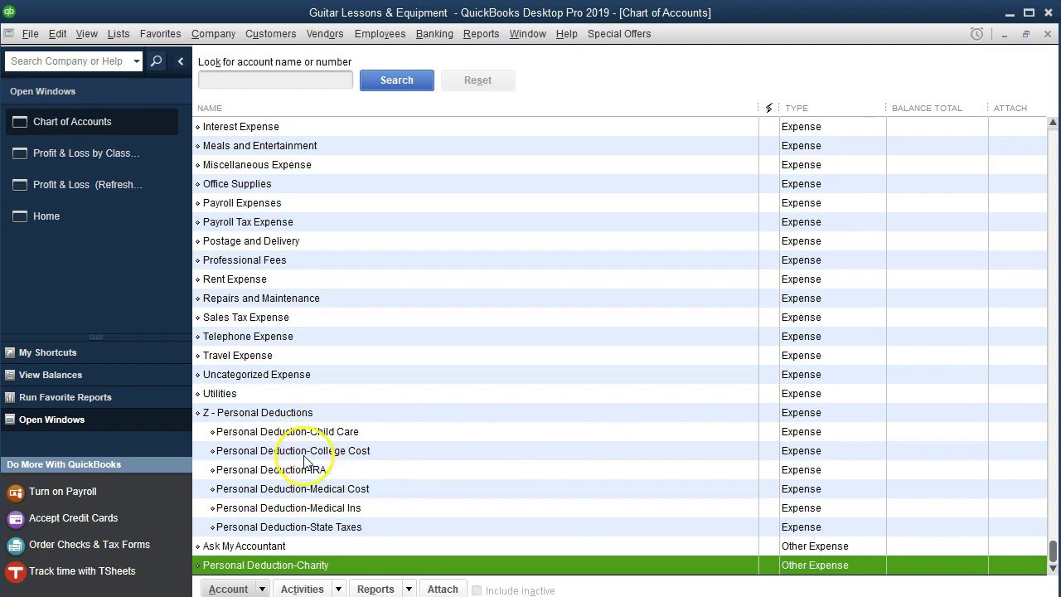
Edit Personal Deduction-Child Care so it has no parent account, set its account type to Other Expense, and save it.
left_click(295, 432)
right_click(295, 429)
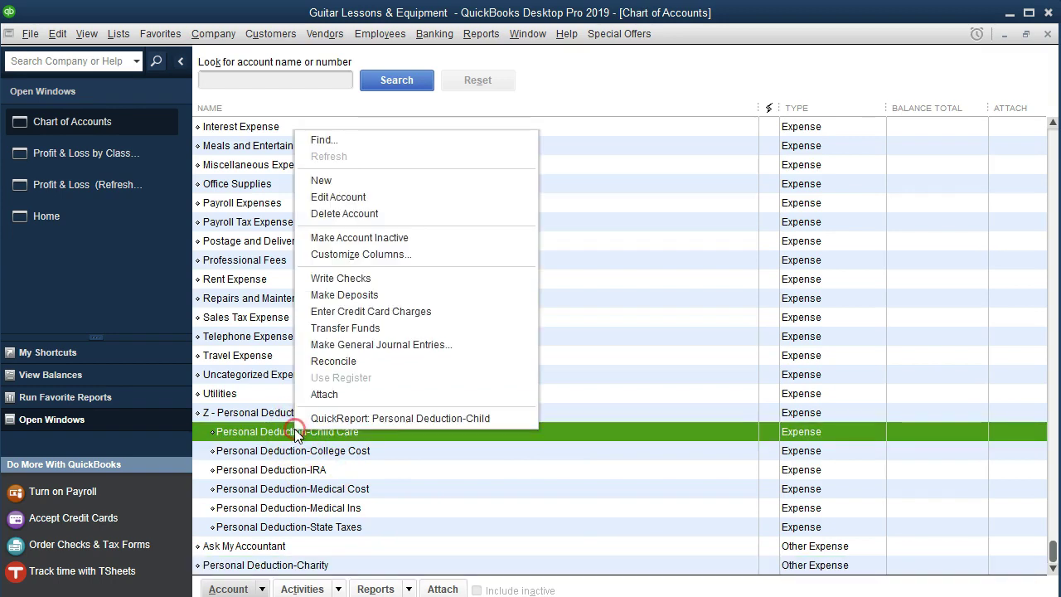
left_click(342, 199)
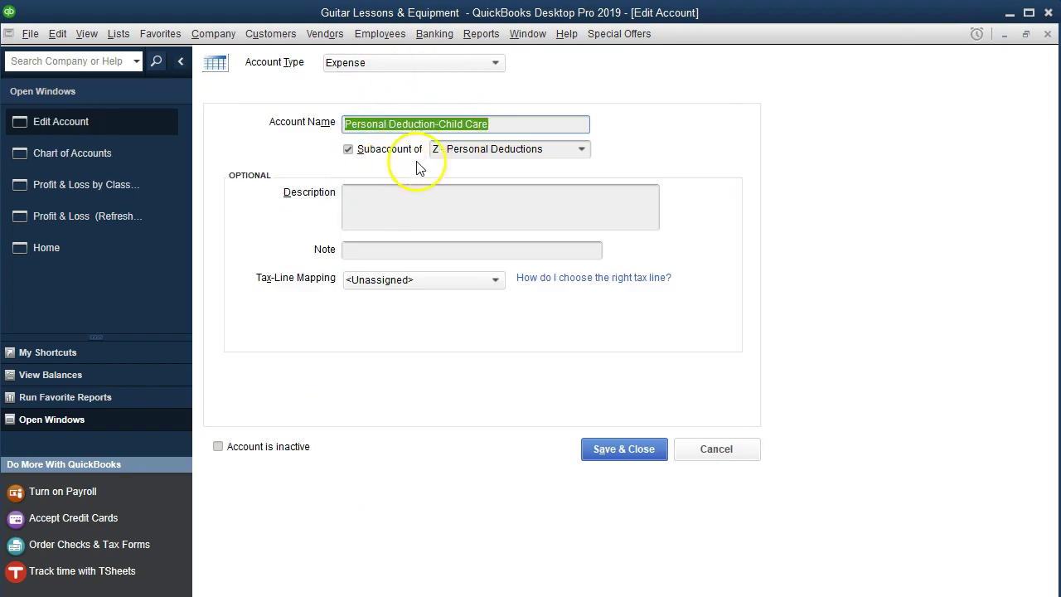
left_click(507, 151)
double_click(507, 151)
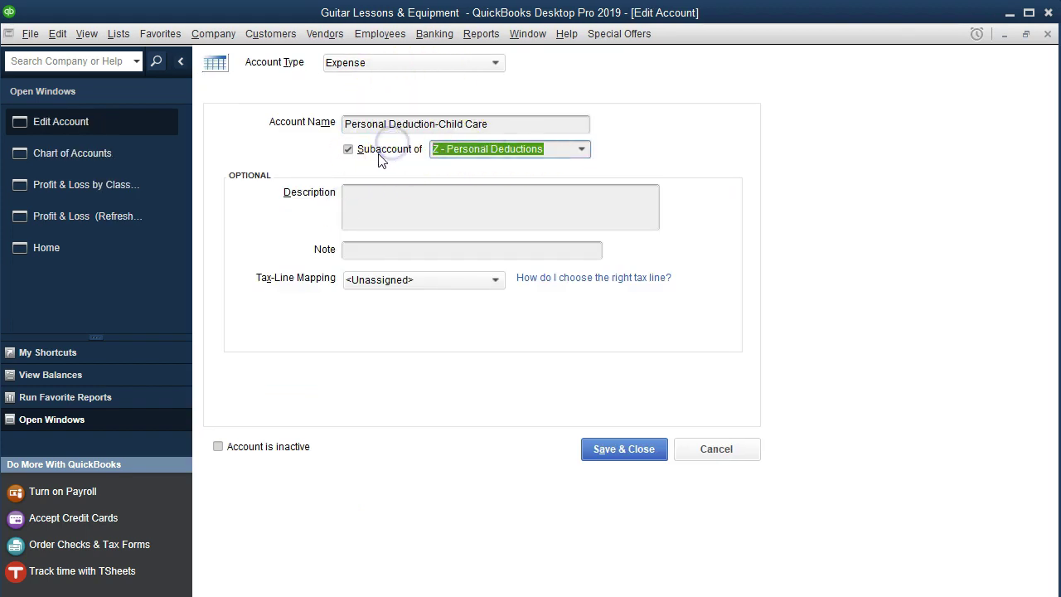
left_click(380, 157)
left_click(348, 154)
left_click(348, 150)
left_click(428, 70)
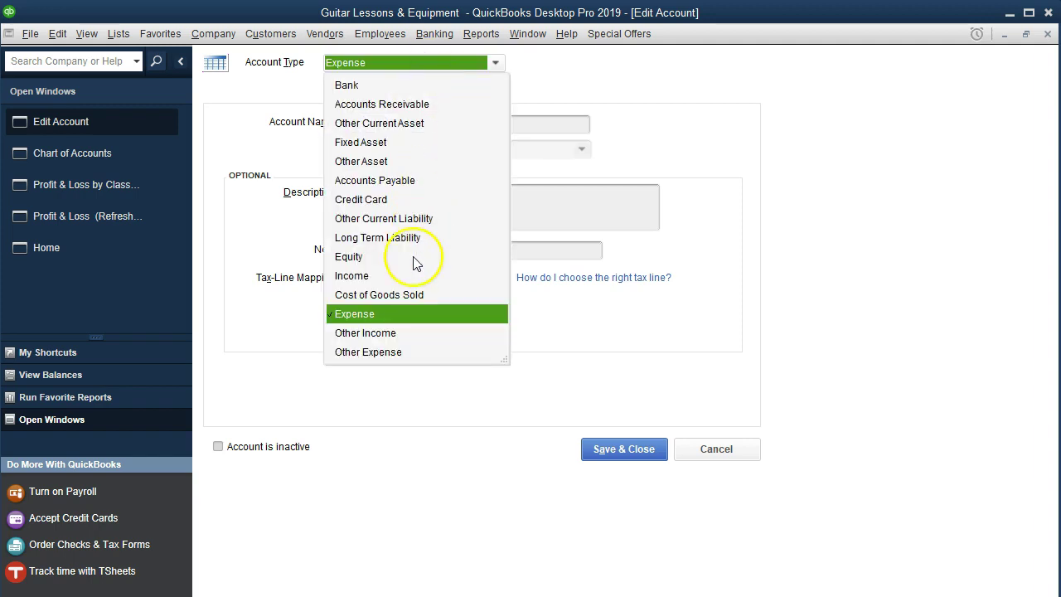
left_click(369, 351)
left_click(623, 455)
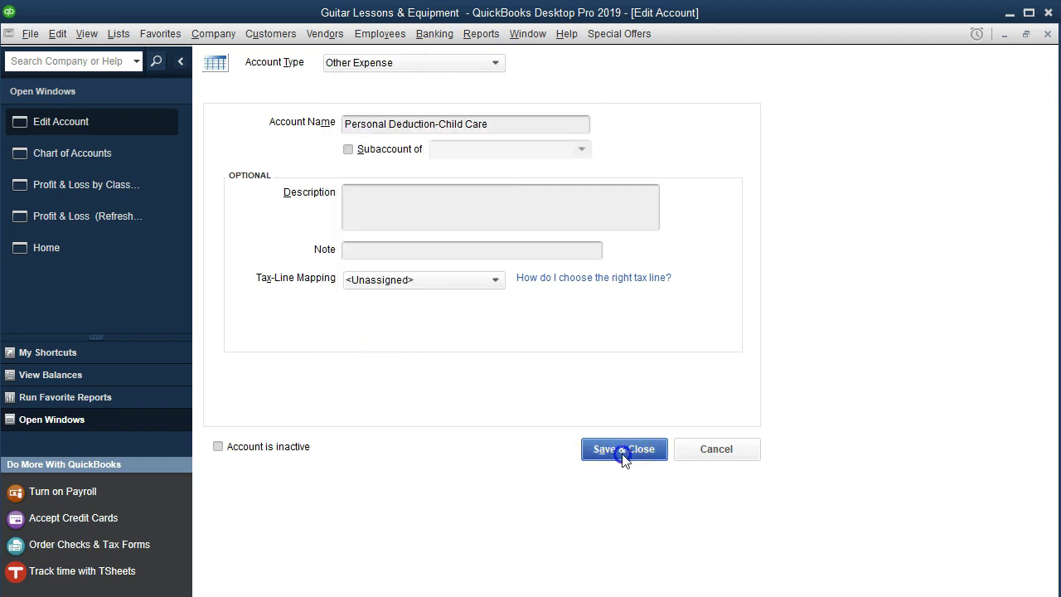
Clear the parent of Personal Deduction-College Cost so it is not a subaccount, and save it as the Other Expense type.
left_click(339, 430)
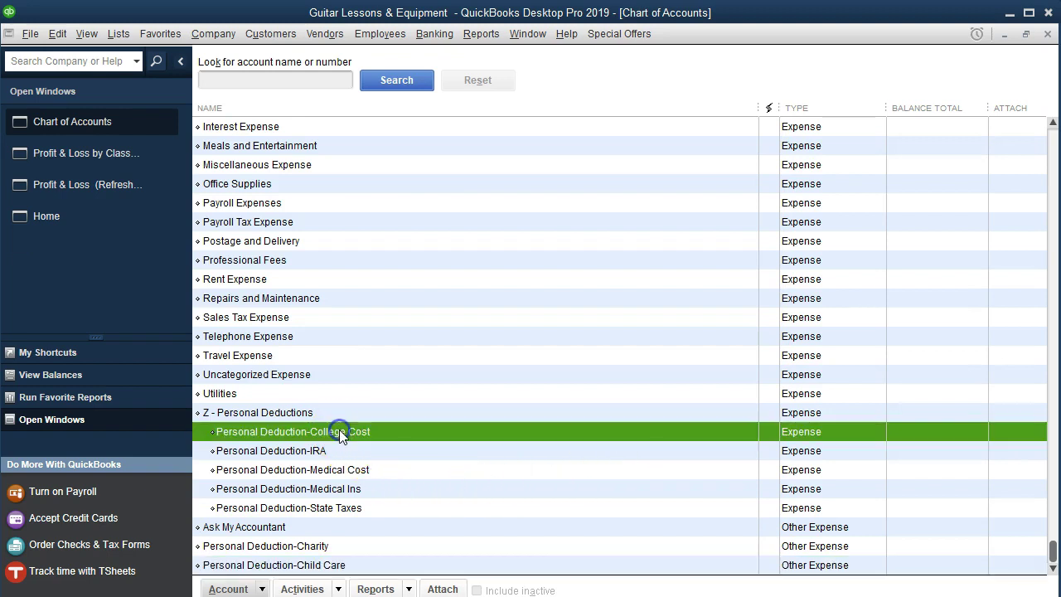
right_click(339, 430)
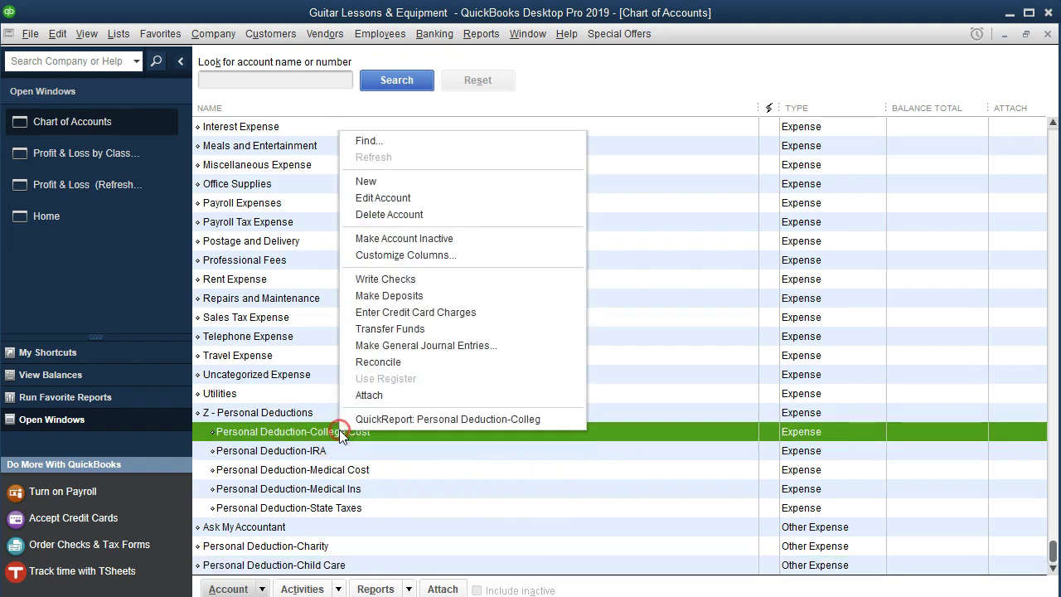
left_click(386, 198)
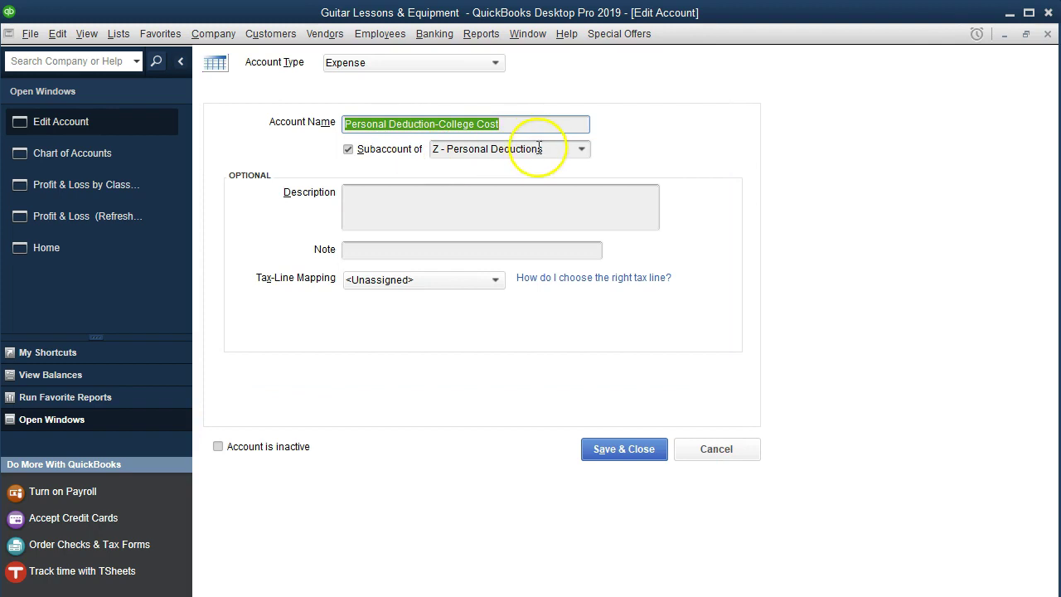
left_click(367, 154)
key("Delete")
left_click(348, 147)
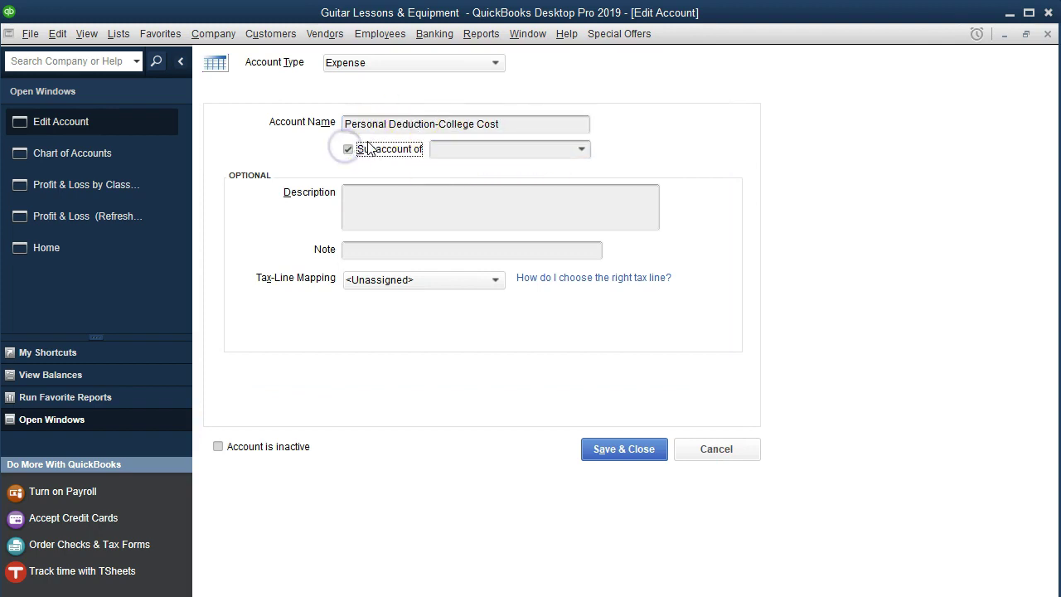
left_click(406, 66)
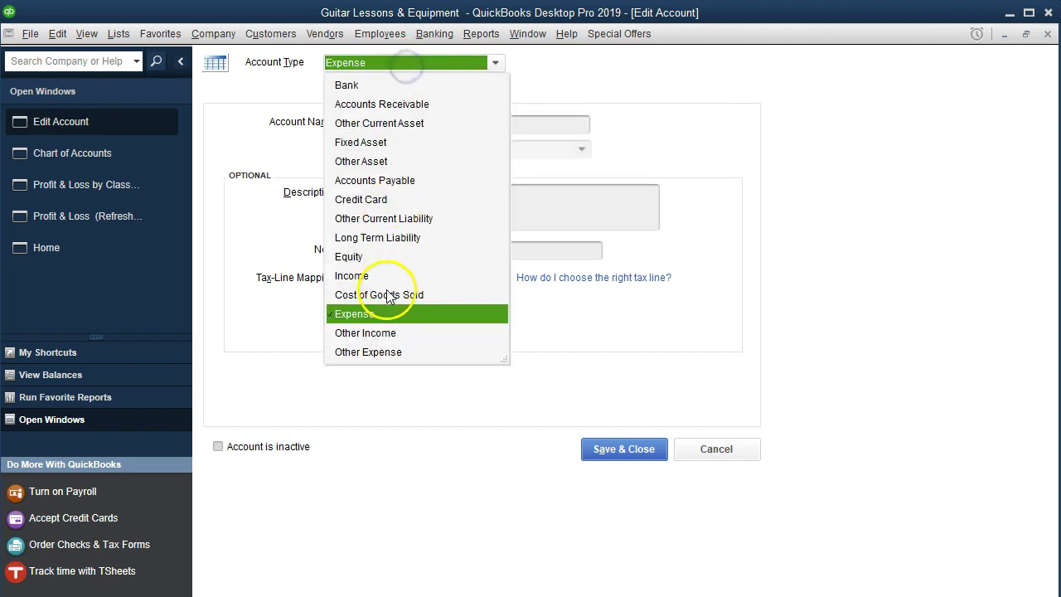
left_click(380, 352)
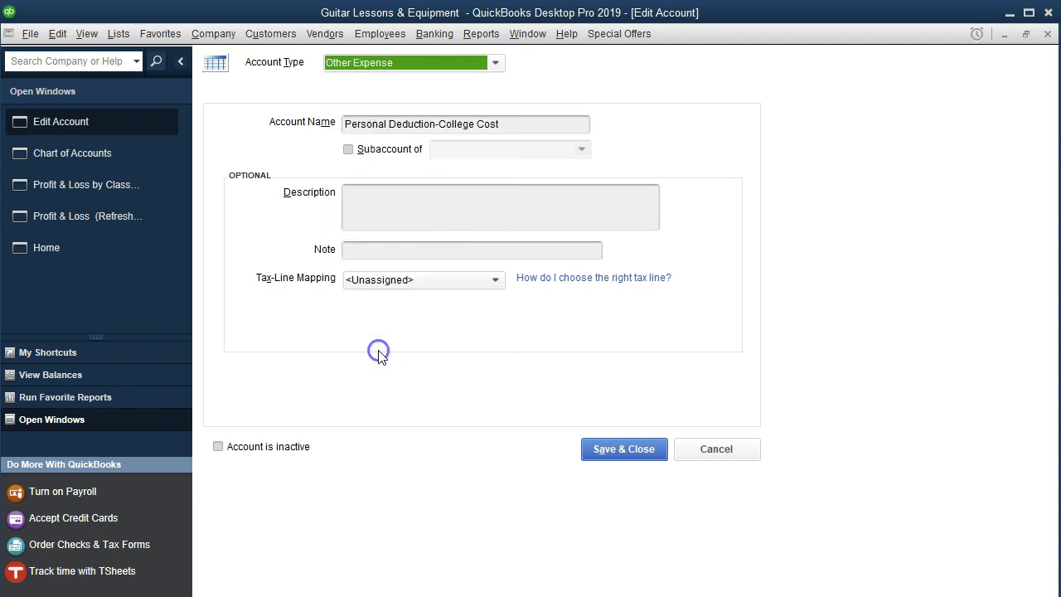
left_click(620, 449)
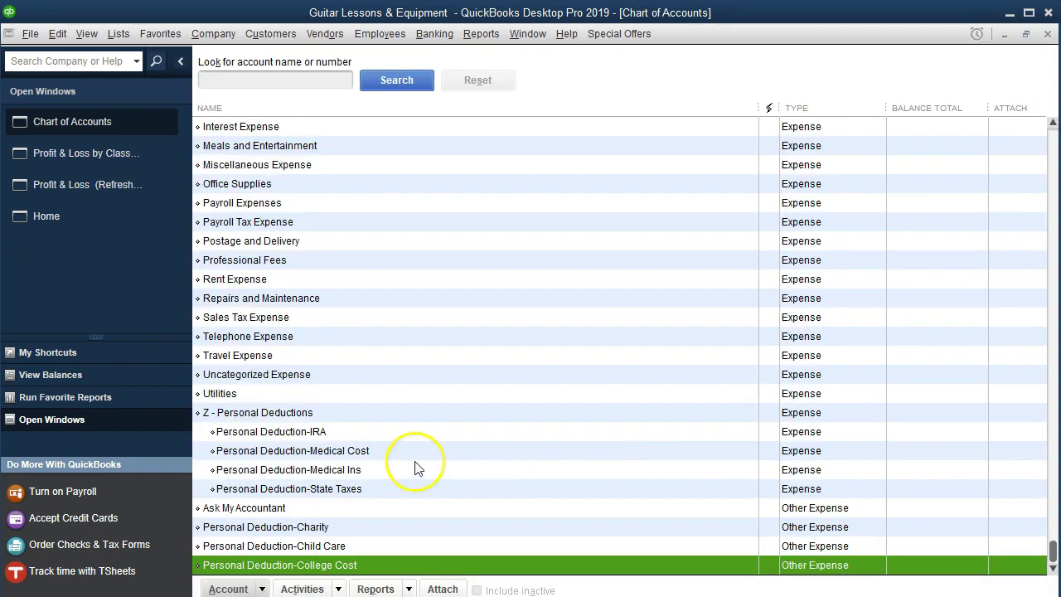
Detach Personal Deduction-IRA from Z - Personal Deductions and save it with the account type Other Expense.
left_click(311, 432)
right_click(311, 432)
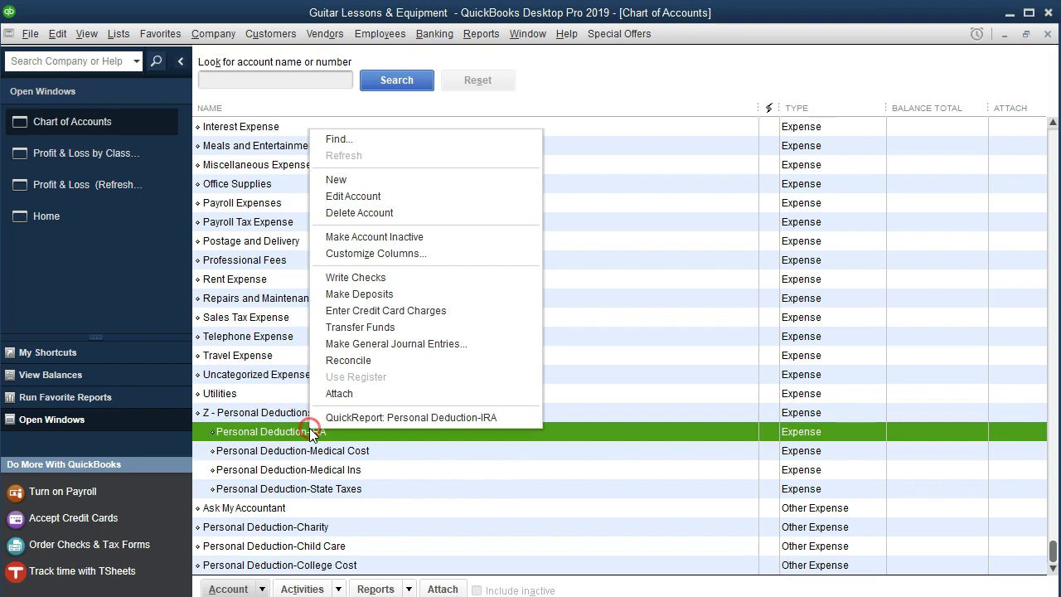
left_click(377, 196)
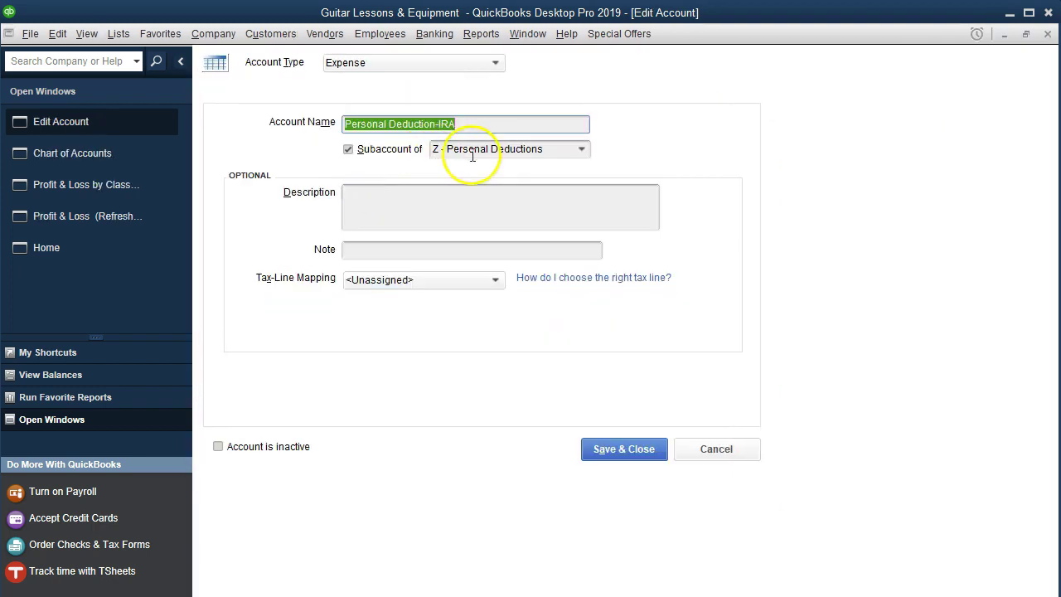
left_click(558, 150)
left_click(348, 150)
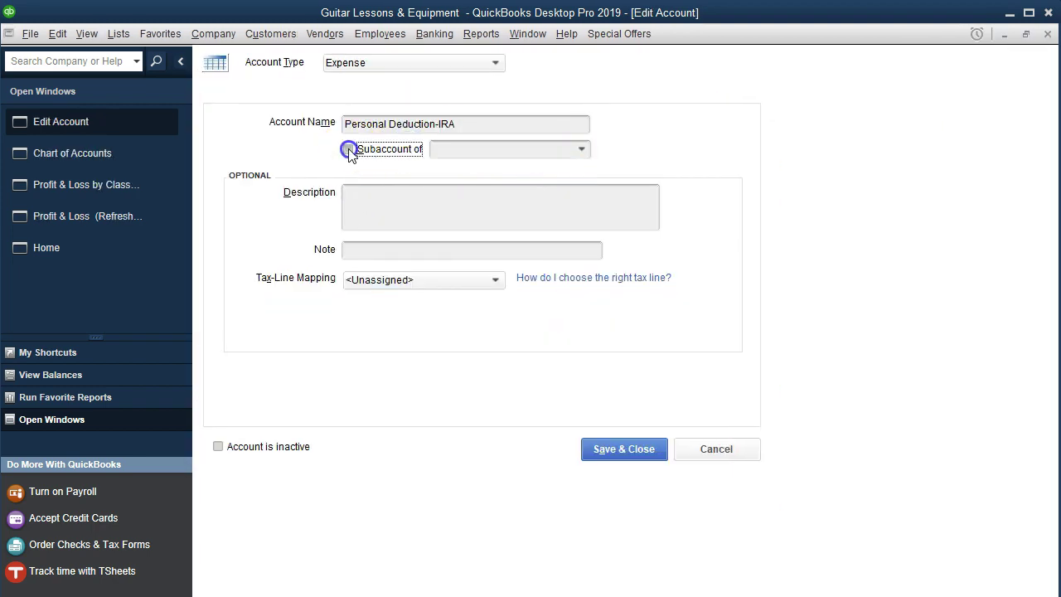
left_click(425, 63)
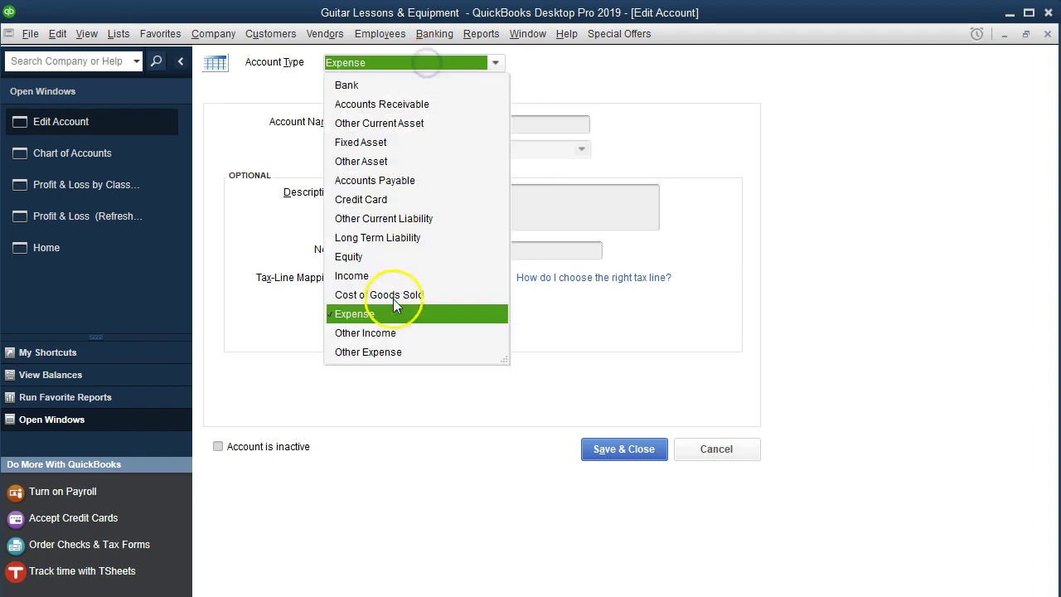
left_click(383, 357)
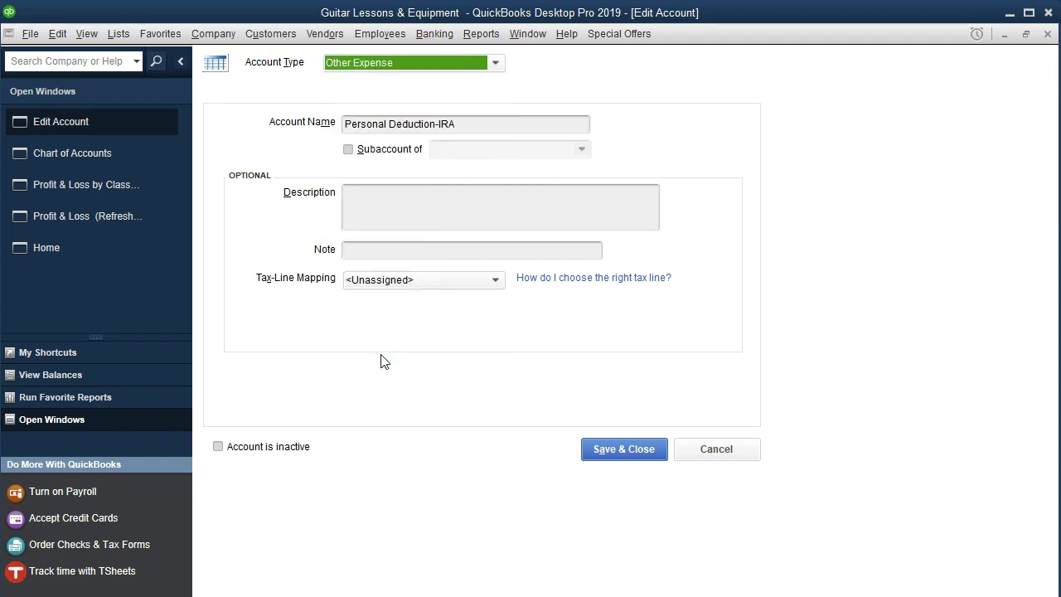
left_click(602, 450)
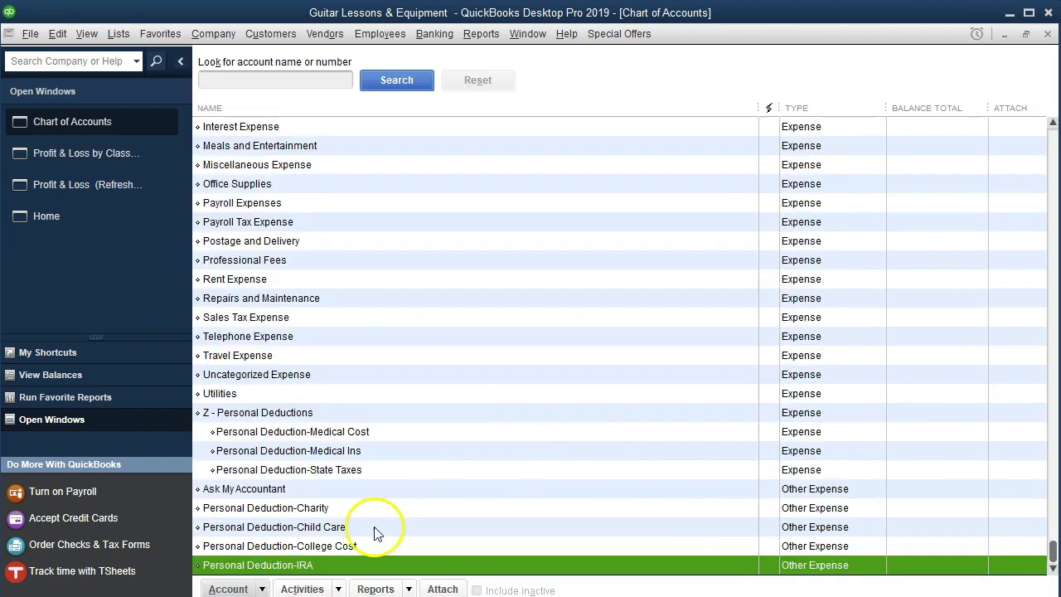
Detach Personal Deduction-Medical Cost from Z - Personal Deductions and save it with the account type Other Expense.
left_click(333, 430)
right_click(333, 430)
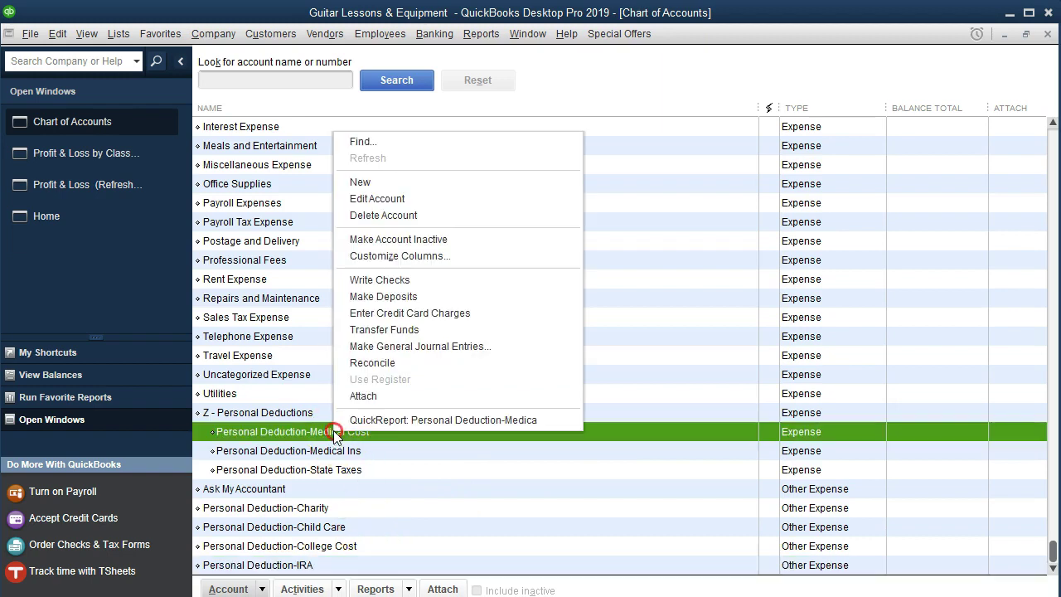
left_click(388, 200)
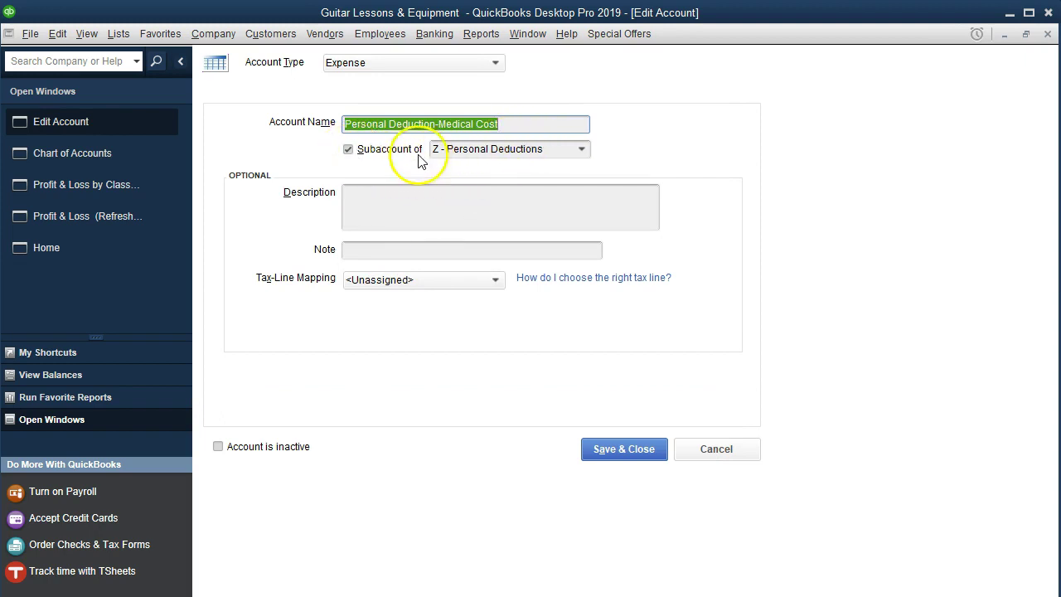
left_click(540, 150)
key("BackSpace")
left_click(348, 149)
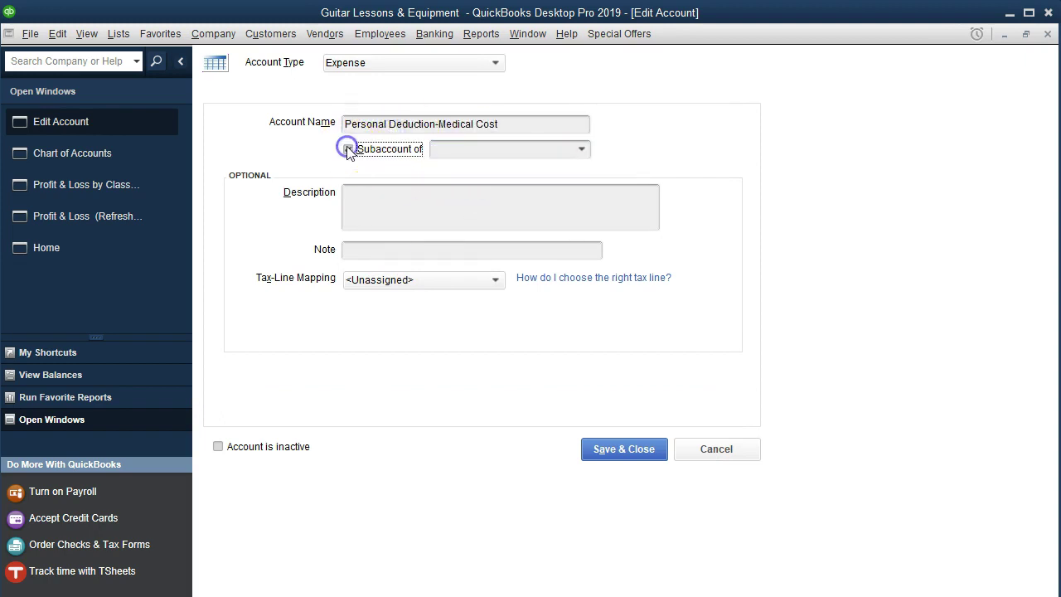
left_click(398, 63)
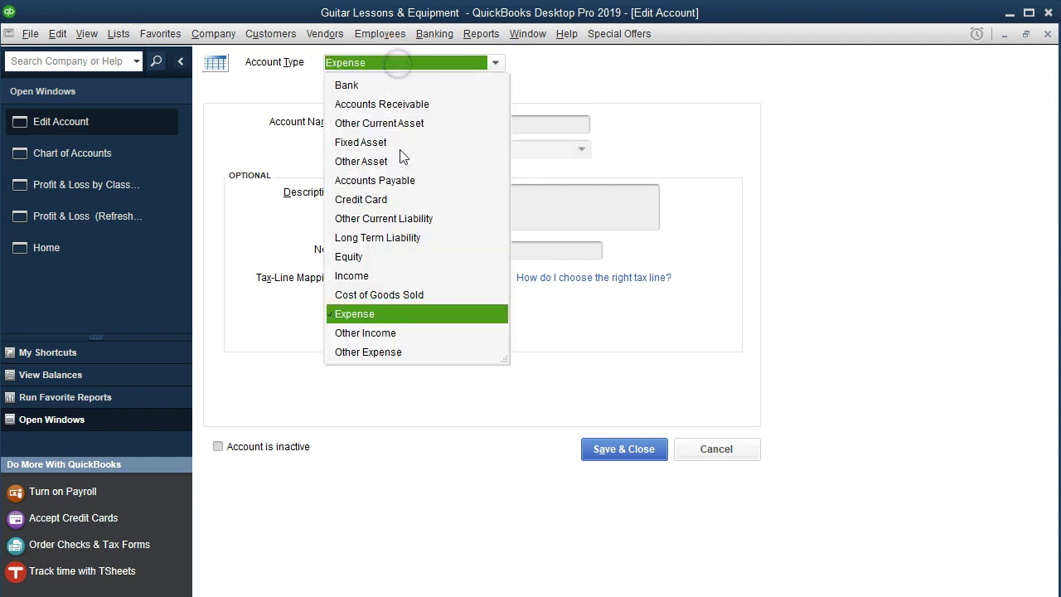
left_click(356, 353)
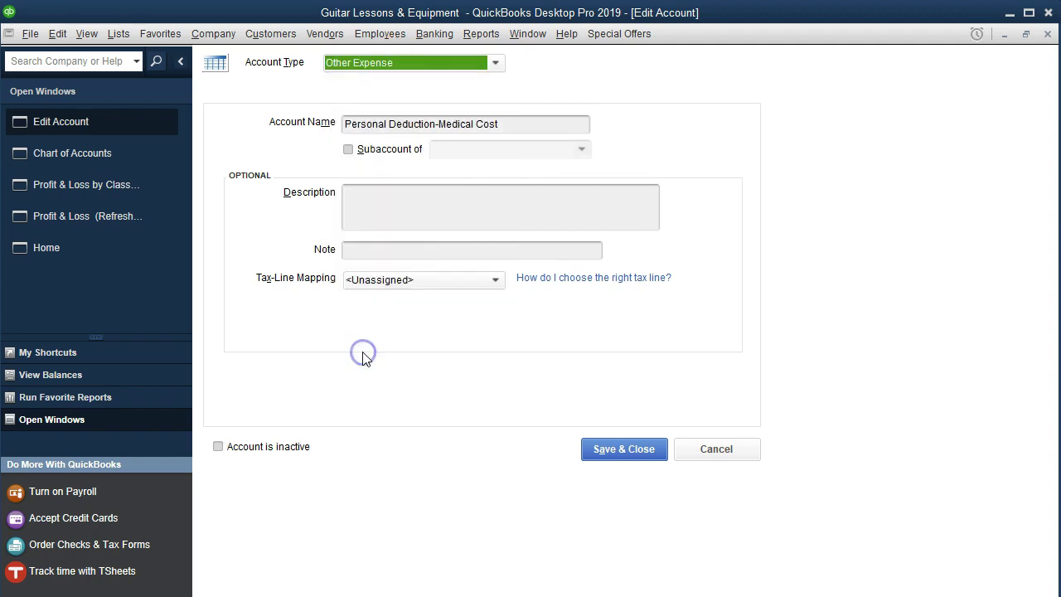
left_click(609, 449)
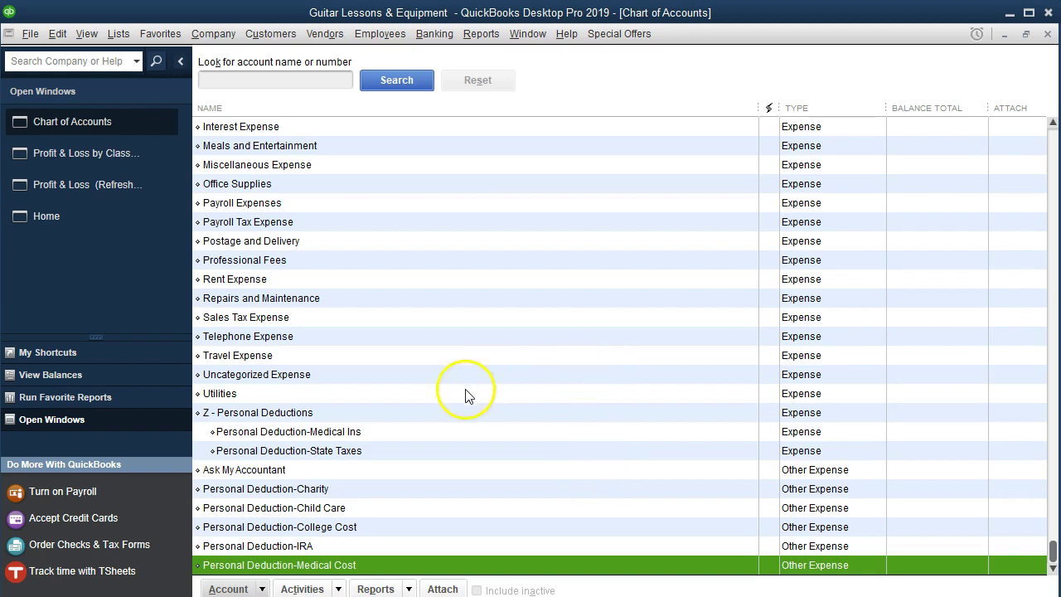
Detach Personal Deduction-Medical Ins from Z - Personal Deductions and save it with the account type Other Expense.
left_click(382, 432)
right_click(382, 431)
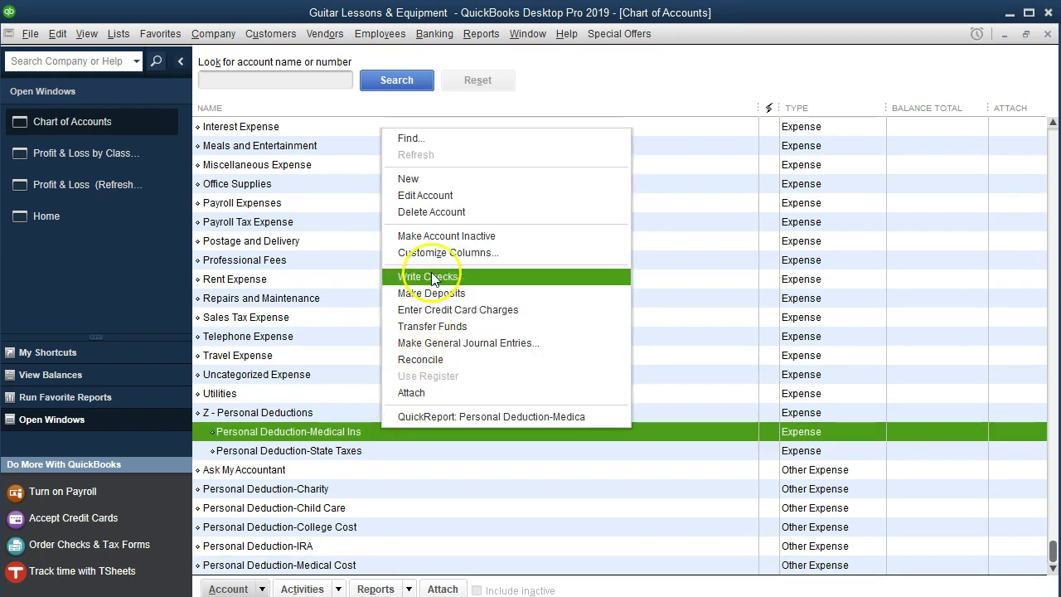
left_click(444, 199)
left_click(544, 146)
double_click(368, 154)
left_click(349, 157)
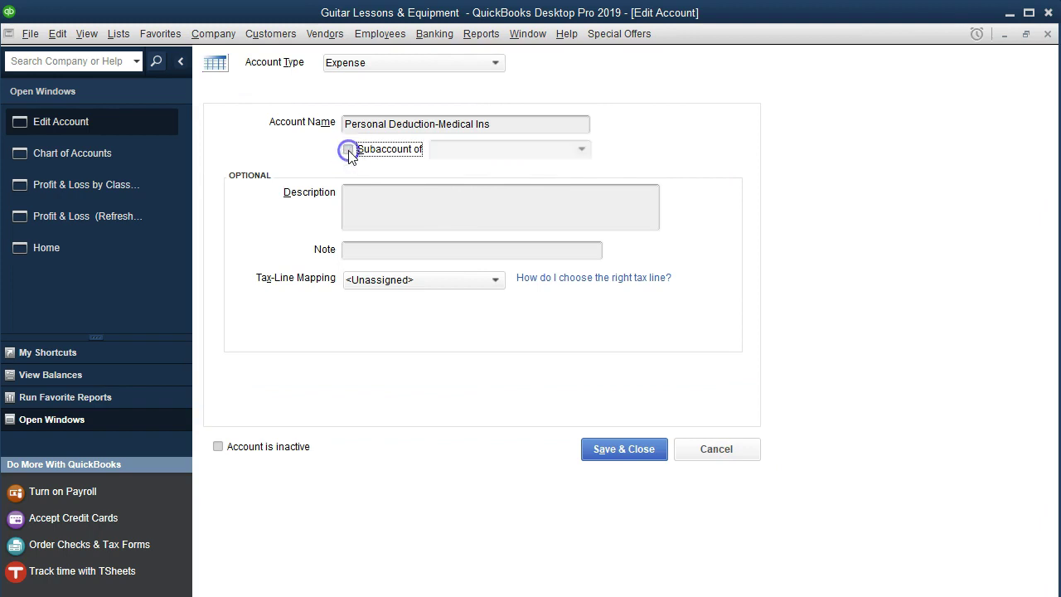
left_click(436, 65)
left_click(380, 352)
left_click(599, 451)
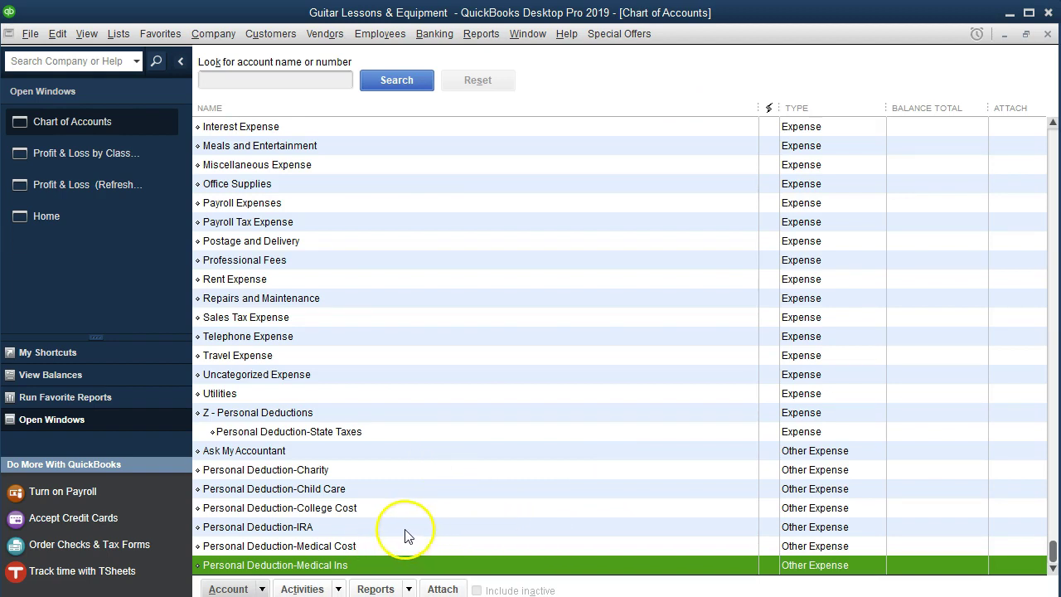
Remove the parent account from Personal Deduction-State Taxes, set its account type to Other Expense, and save it.
left_click(346, 434)
right_click(345, 433)
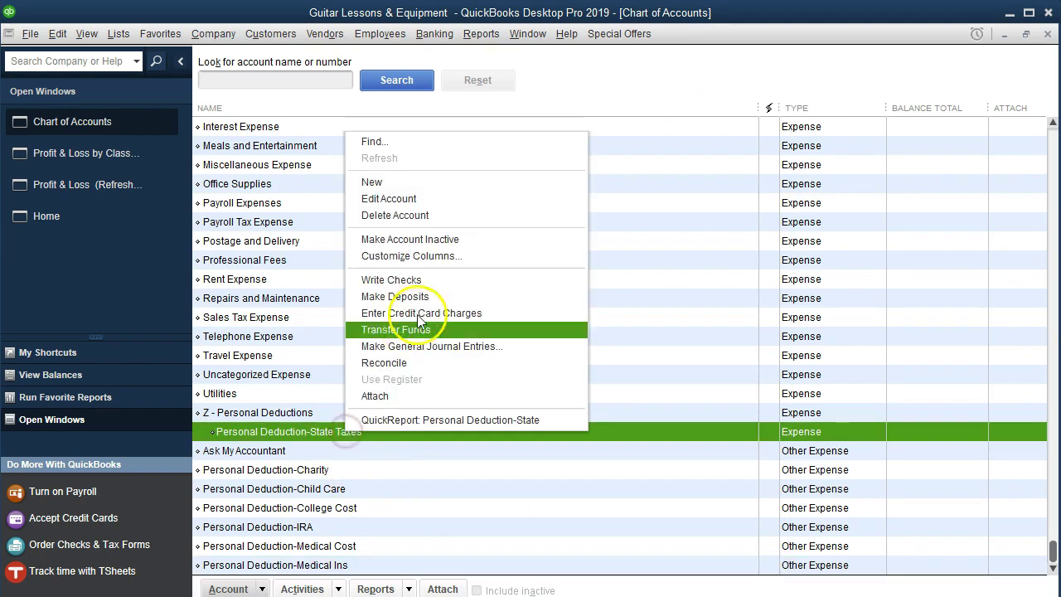
left_click(427, 204)
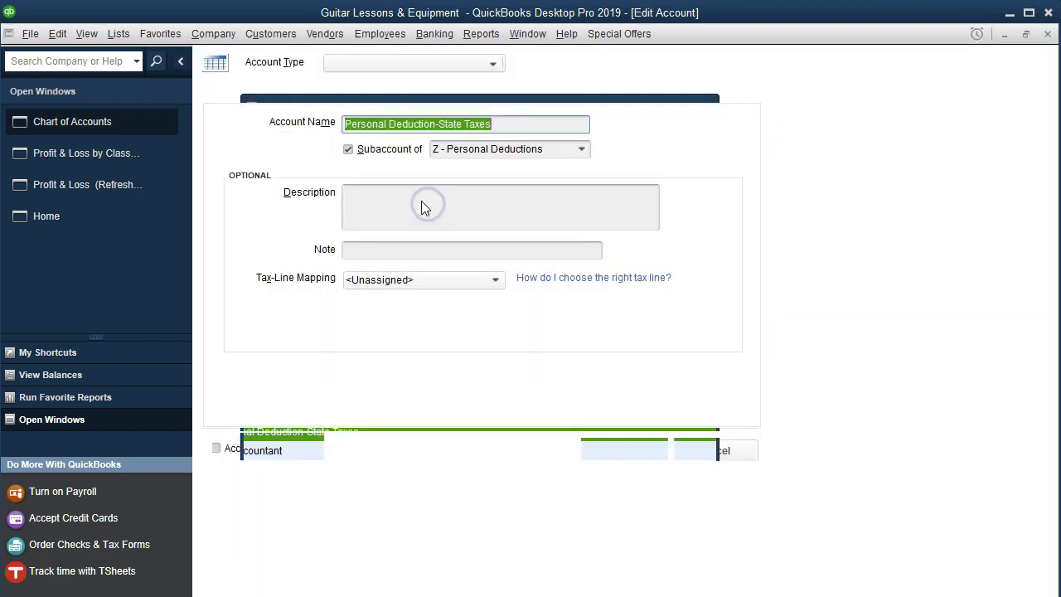
left_click_drag(495, 124, 295, 138)
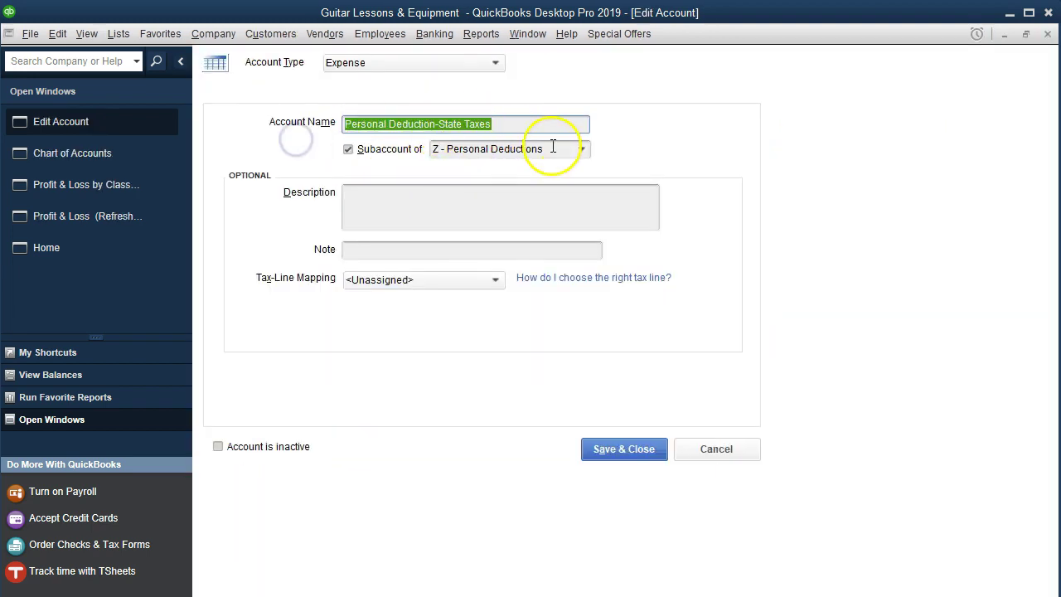
left_click_drag(544, 149, 362, 160)
key("BackSpace")
left_click(350, 150)
left_click(401, 64)
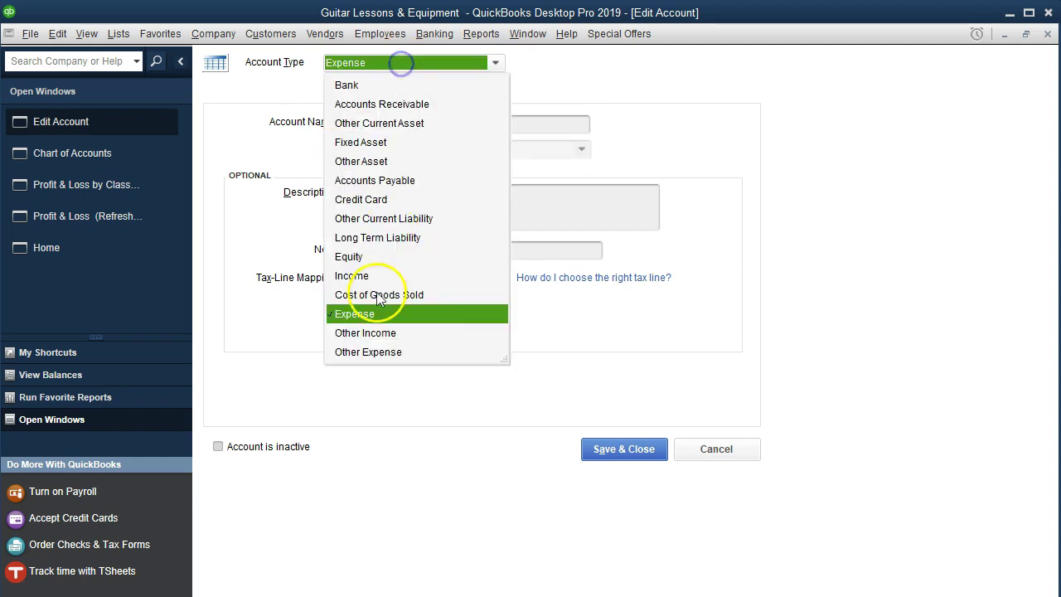
left_click(358, 351)
left_click(619, 448)
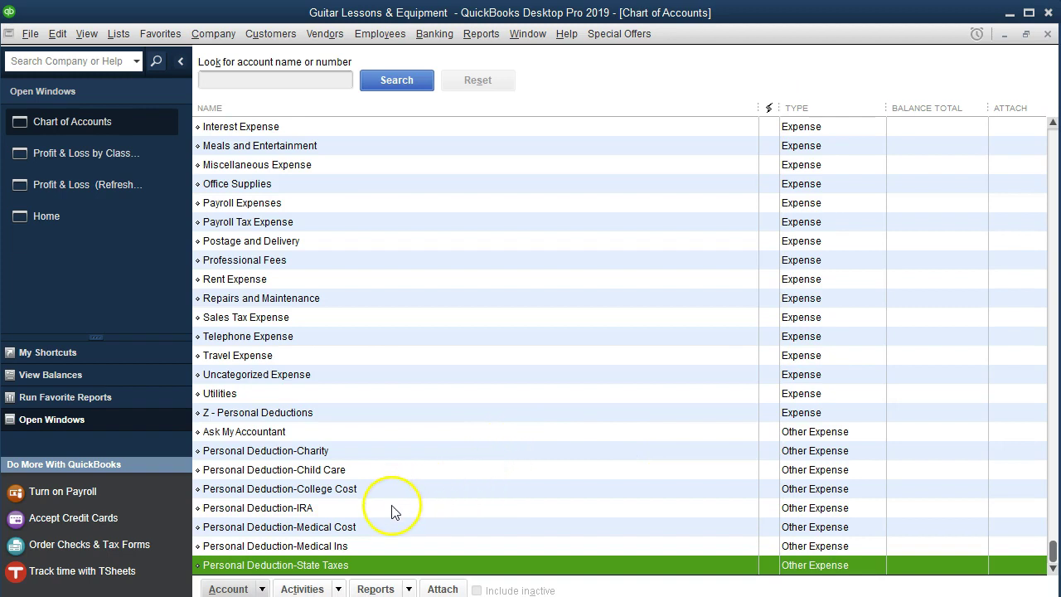
Refresh the Profit & Loss by Class report and examine where the personal deduction accounts are listed.
left_click(328, 410)
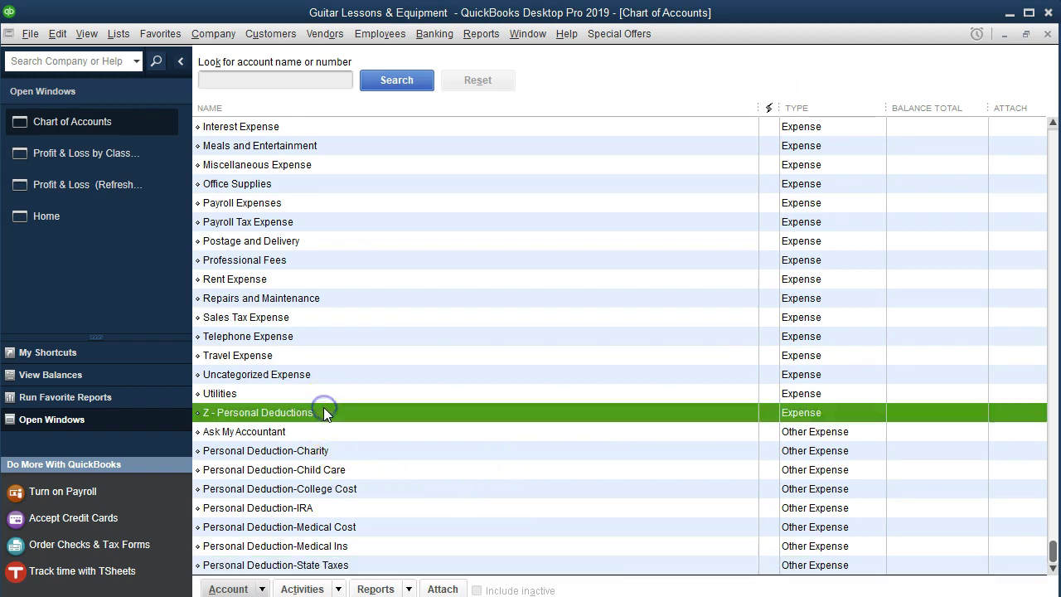
left_click(108, 157)
left_click(214, 116)
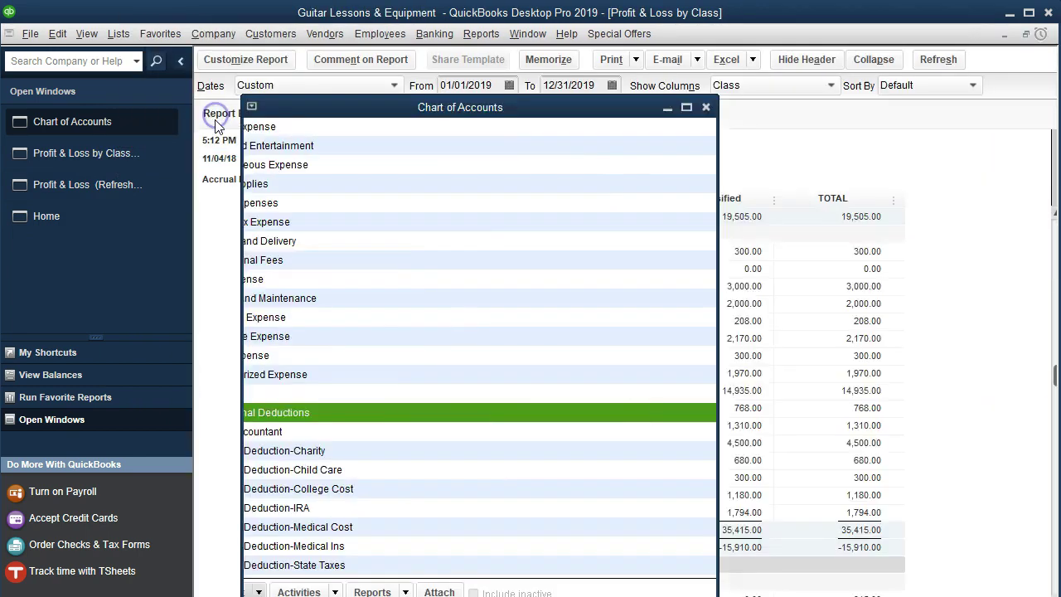
scroll(313, 447, "down", 4)
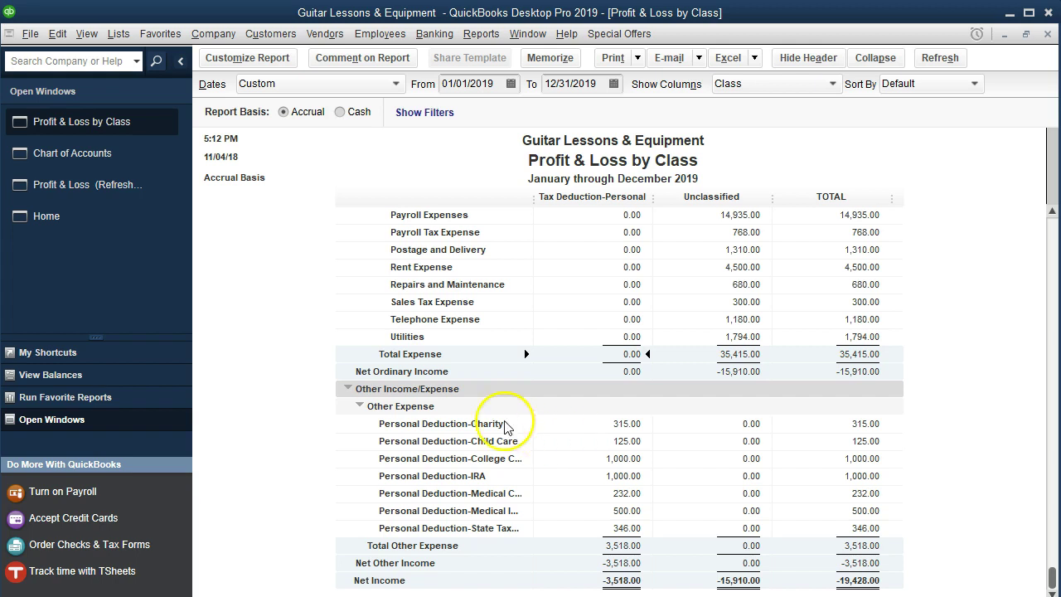
Edit Z - Personal Deductions in the Chart of Accounts so its account type is Other Expense, and save it.
left_click(89, 158)
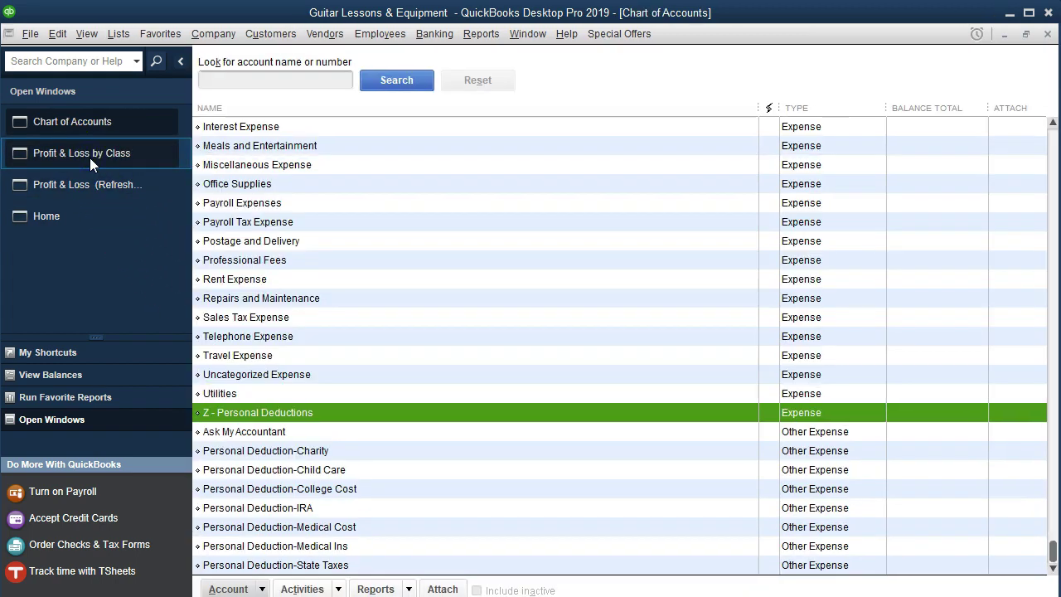
right_click(311, 419)
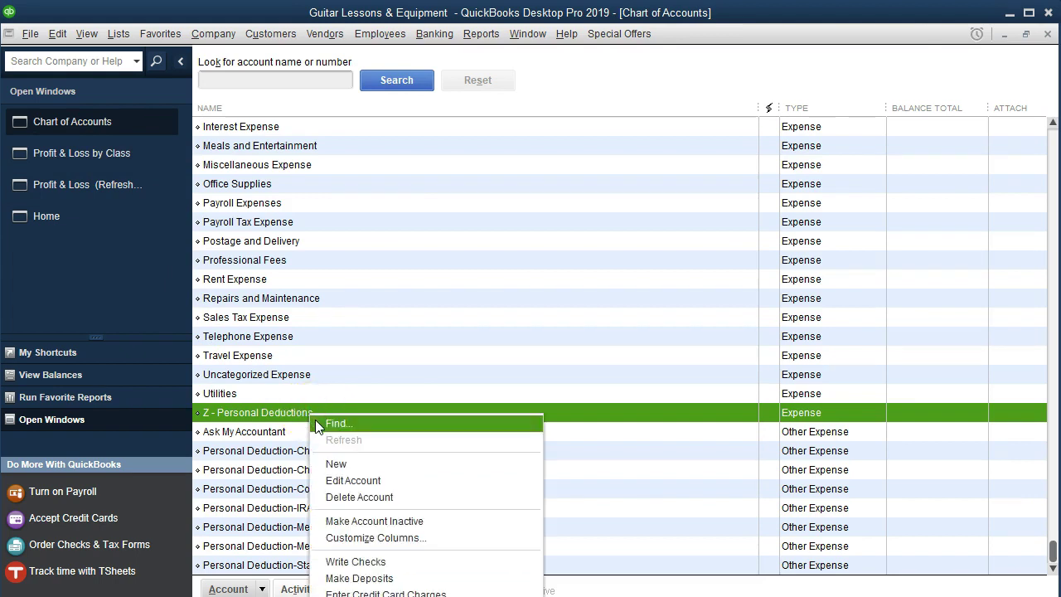
left_click(346, 480)
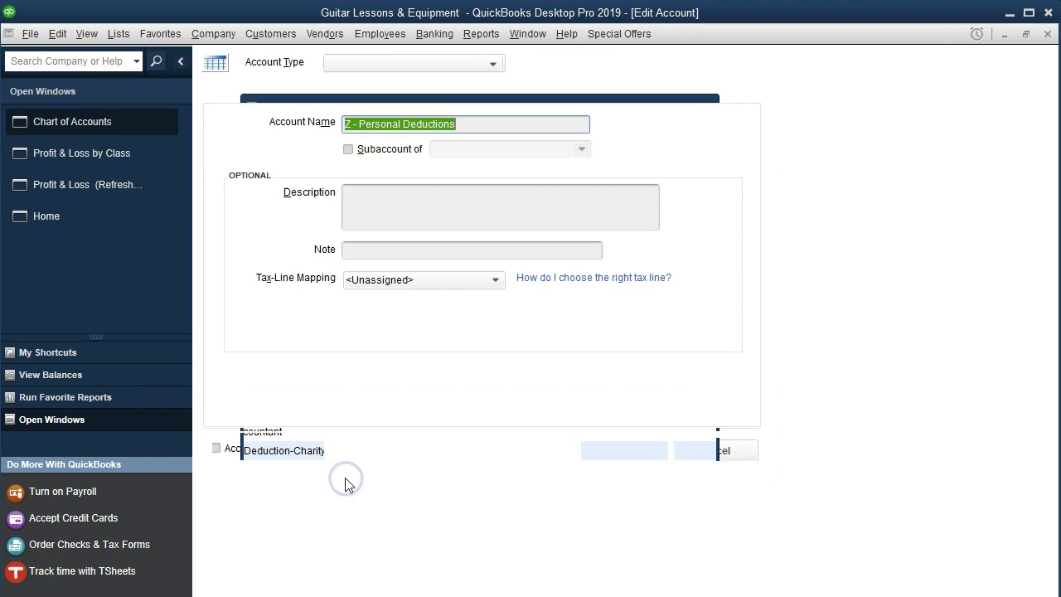
left_click(390, 64)
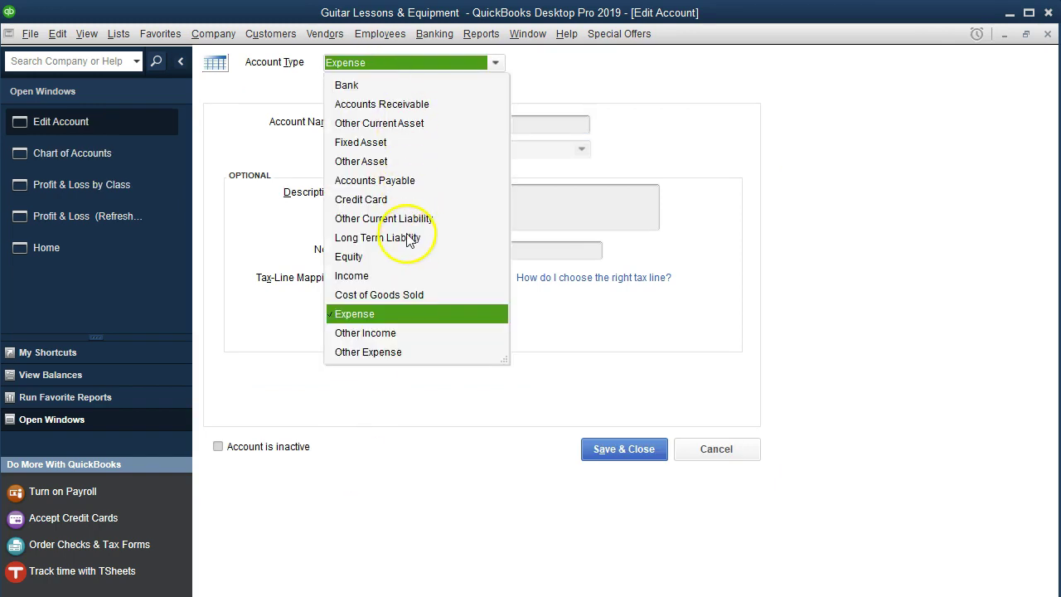
left_click(366, 352)
left_click(600, 458)
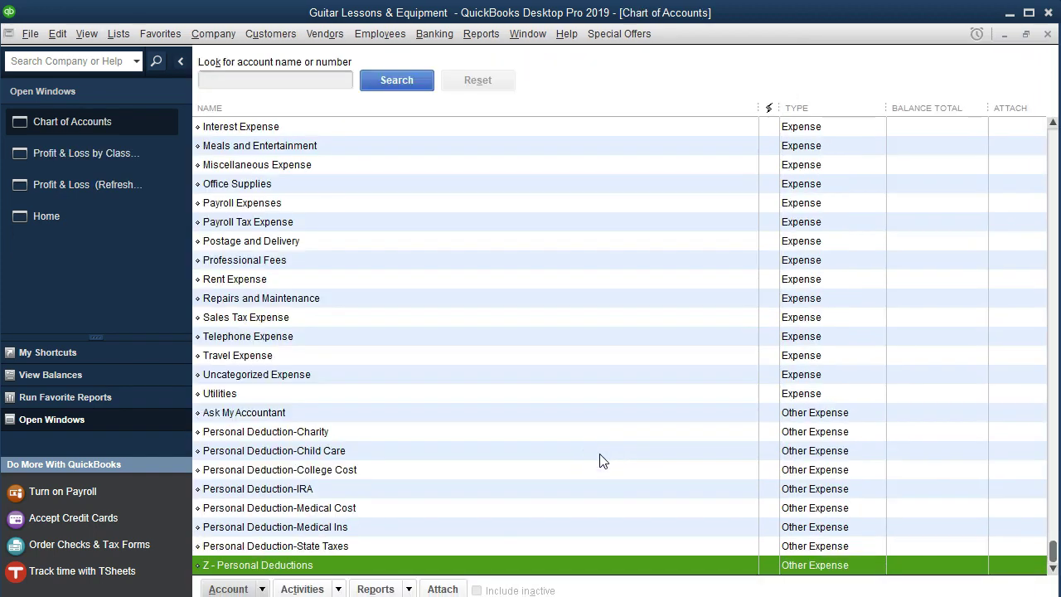
Make Personal Deduction-Charity a subaccount of Z - Personal Deductions and save the account.
left_click(289, 431)
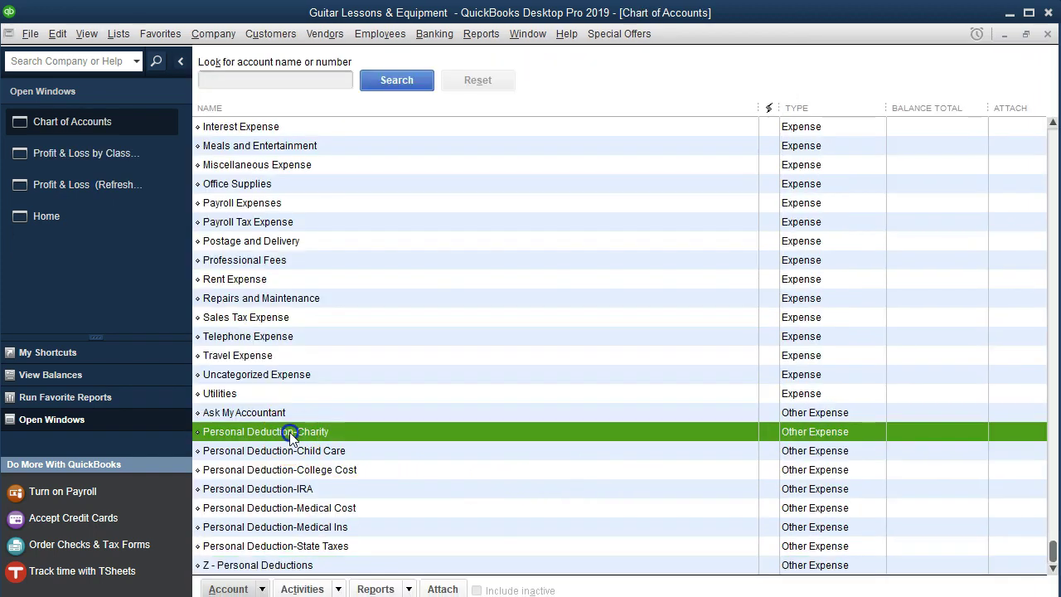
right_click(289, 432)
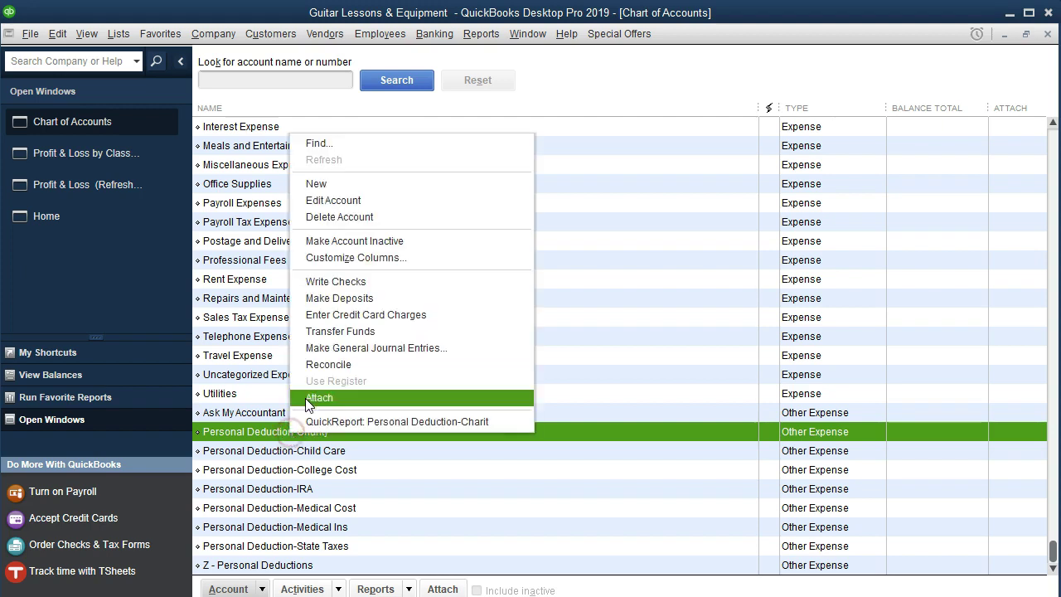
left_click(335, 201)
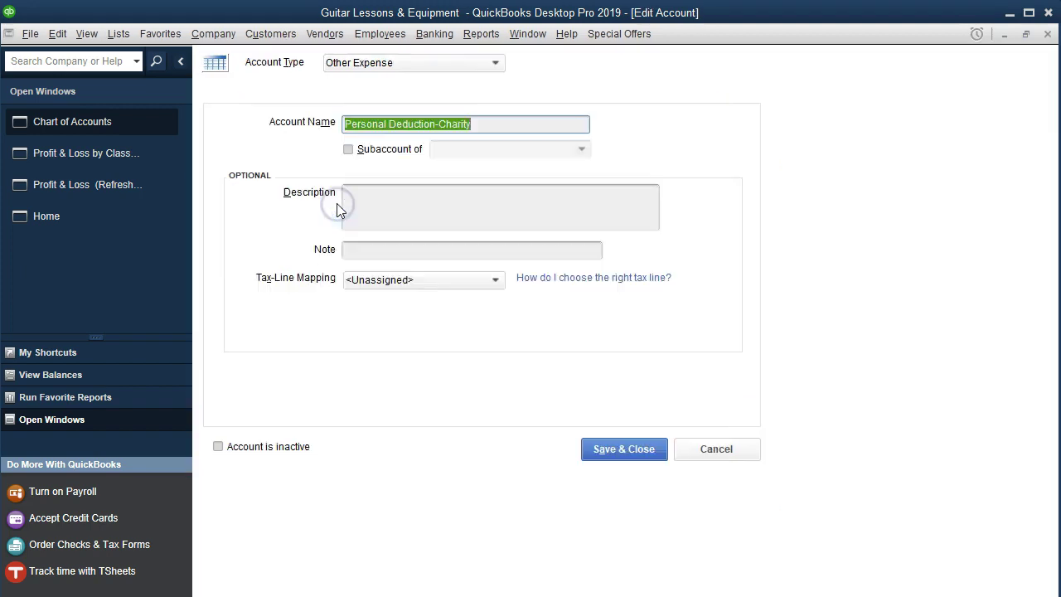
left_click(348, 150)
left_click(566, 149)
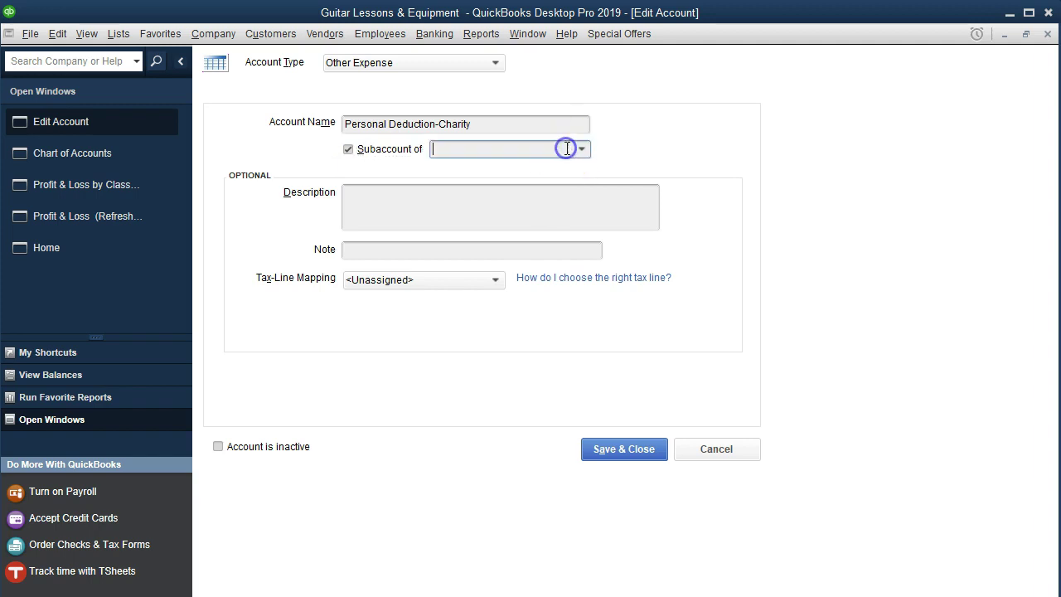
type("Z - Personal Deductions")
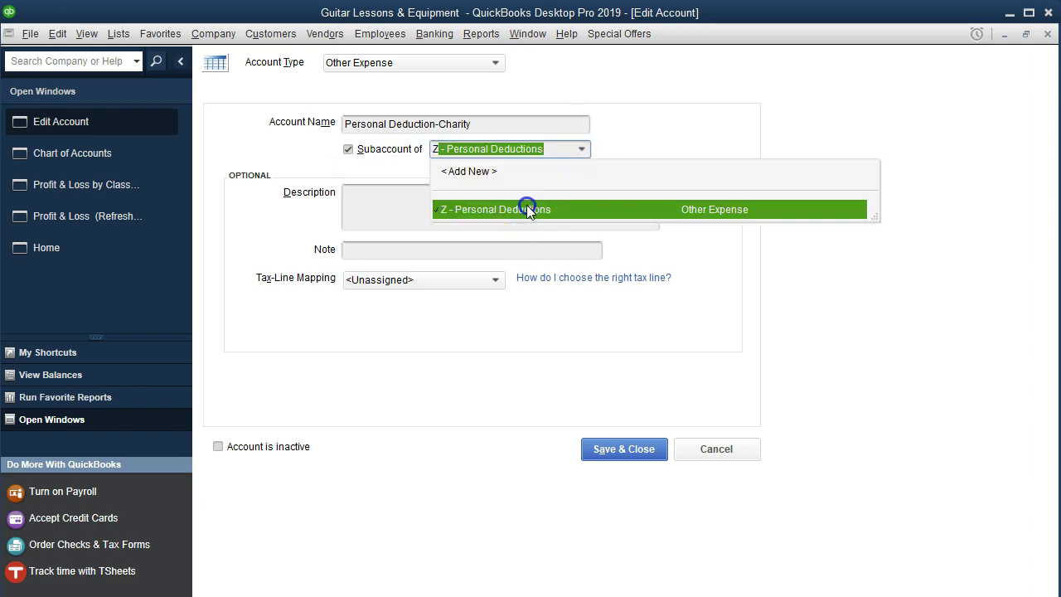
left_click(526, 207)
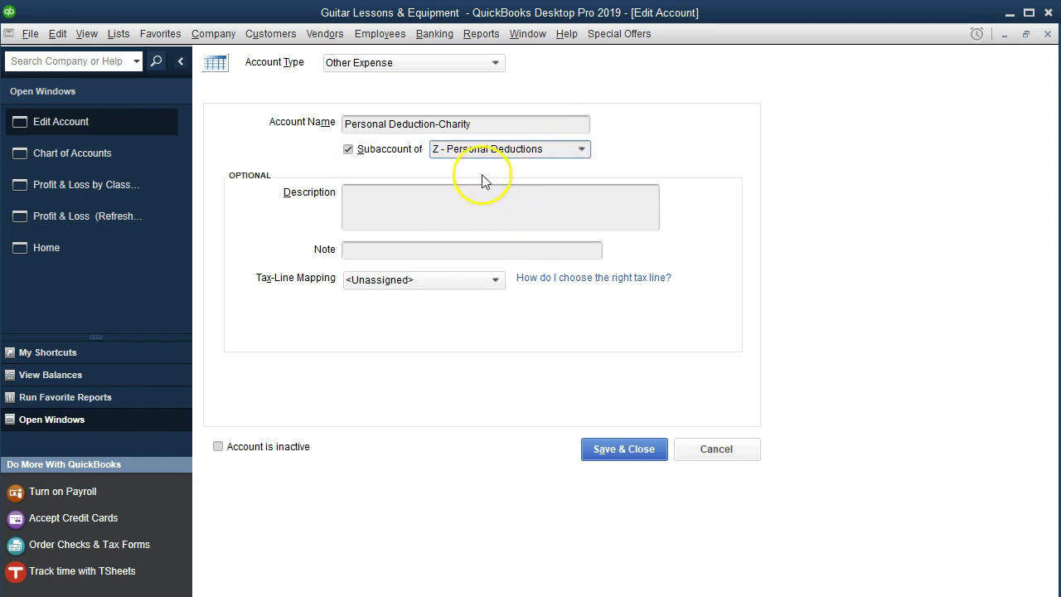
left_click(607, 445)
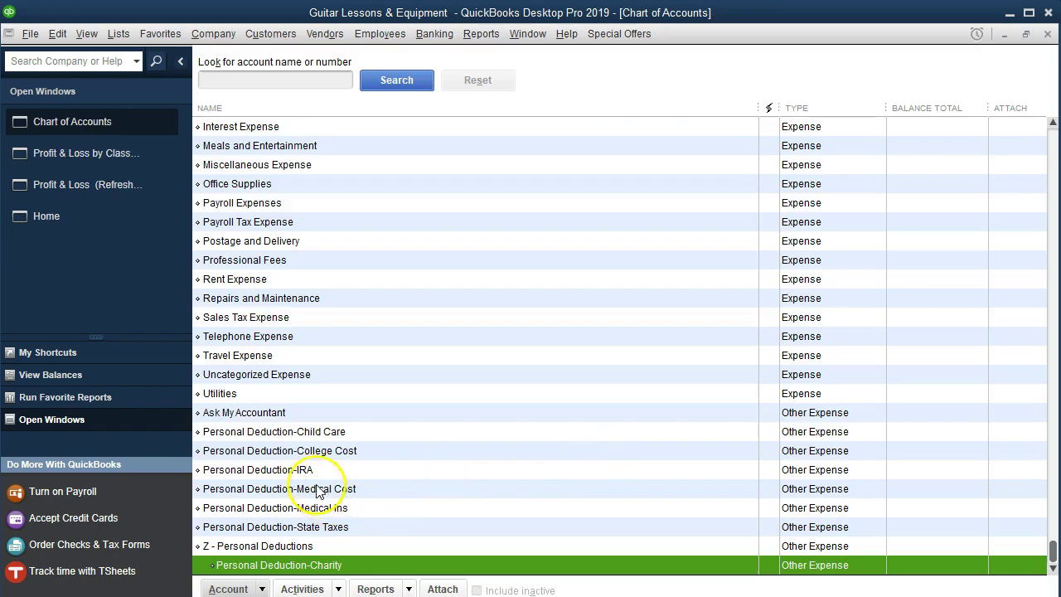
Edit Personal Deduction-Child Care to be a subaccount of Z - Personal Deductions, and save it.
right_click(290, 429)
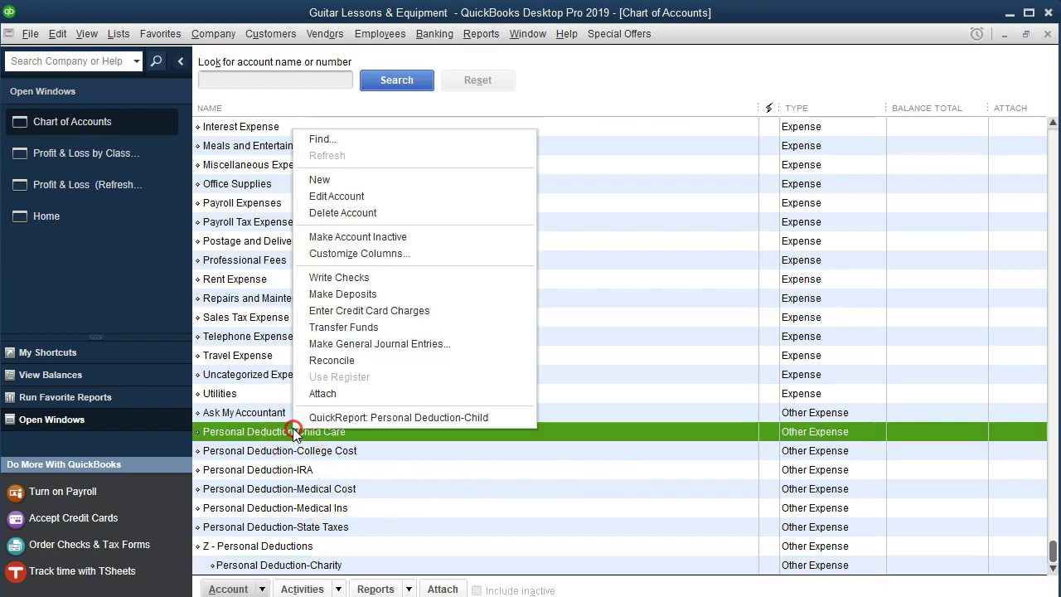
left_click(348, 195)
left_click(349, 150)
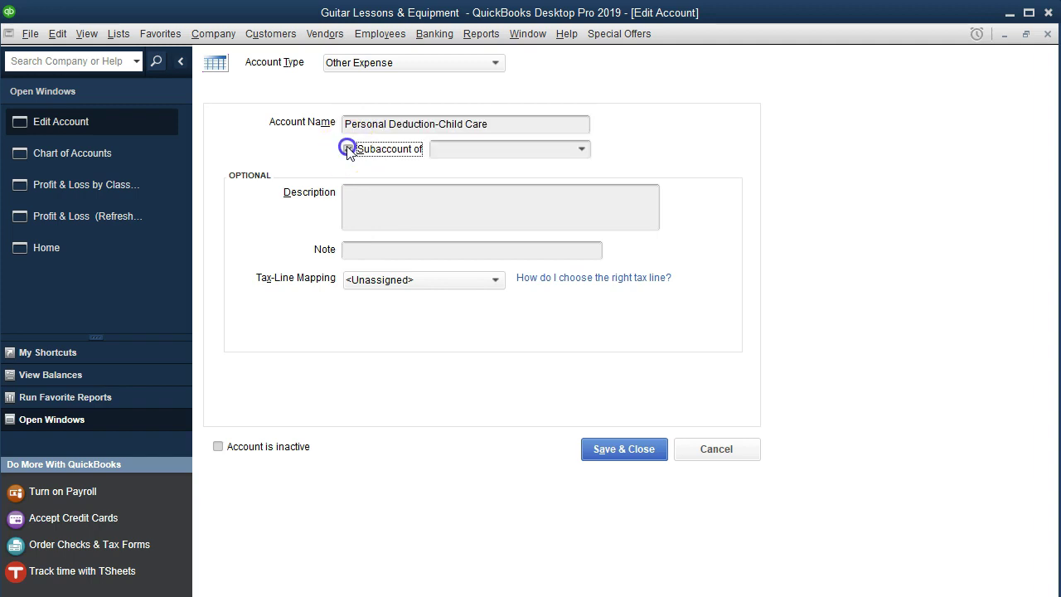
left_click(560, 152)
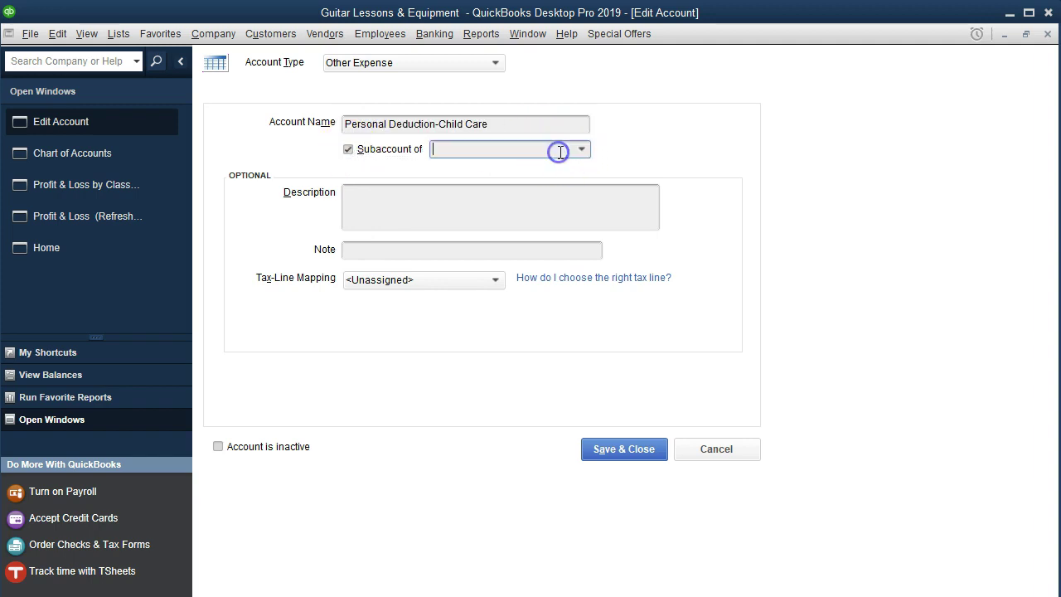
type("Z - Personal Deductions")
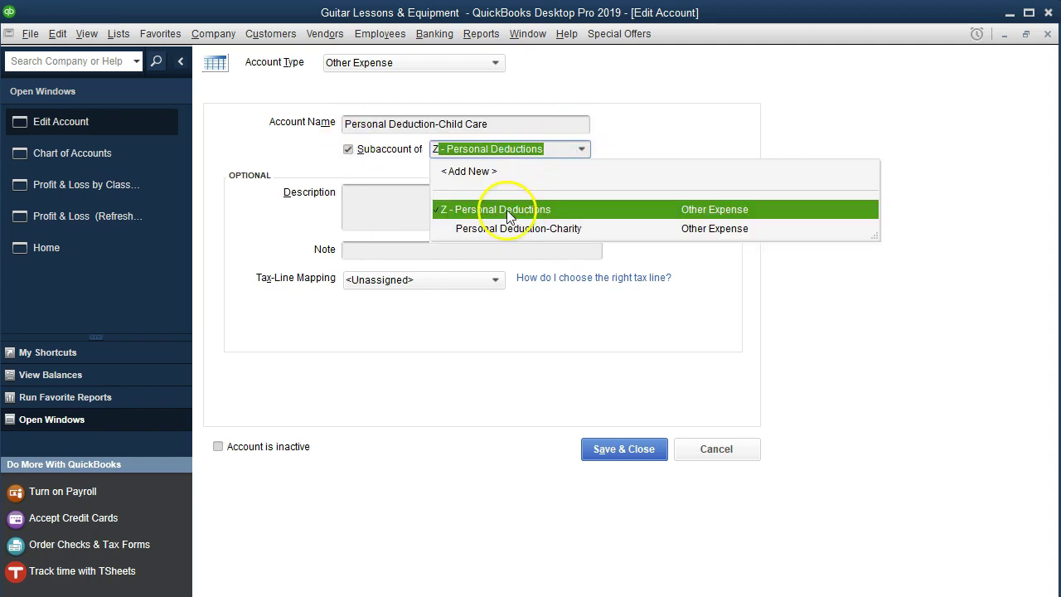
left_click(508, 211)
left_click(611, 449)
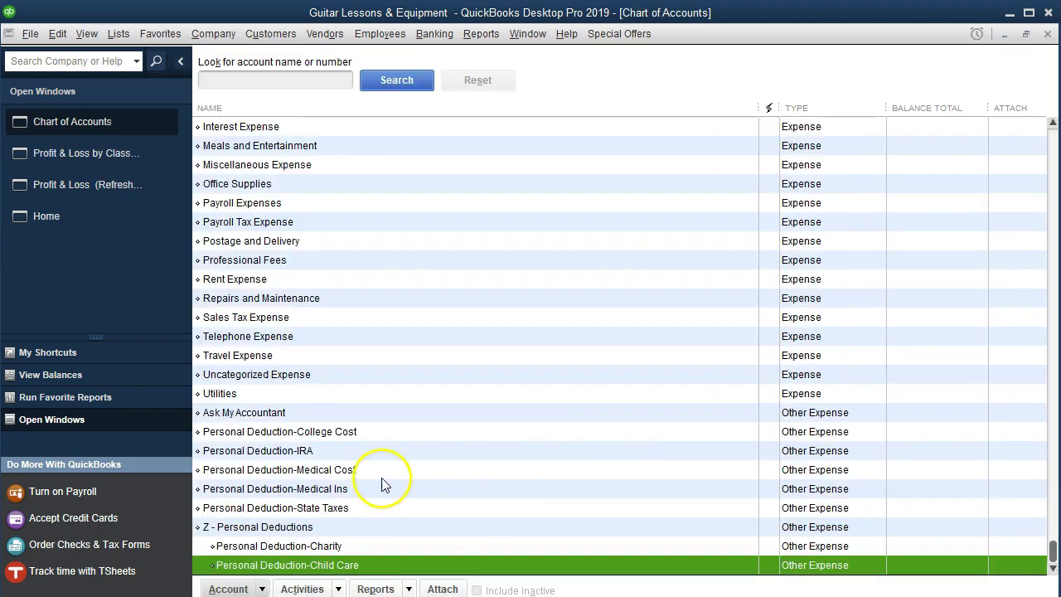
Assign Z - Personal Deductions as the parent account of Personal Deduction-College Cost and save the change.
left_click(324, 452)
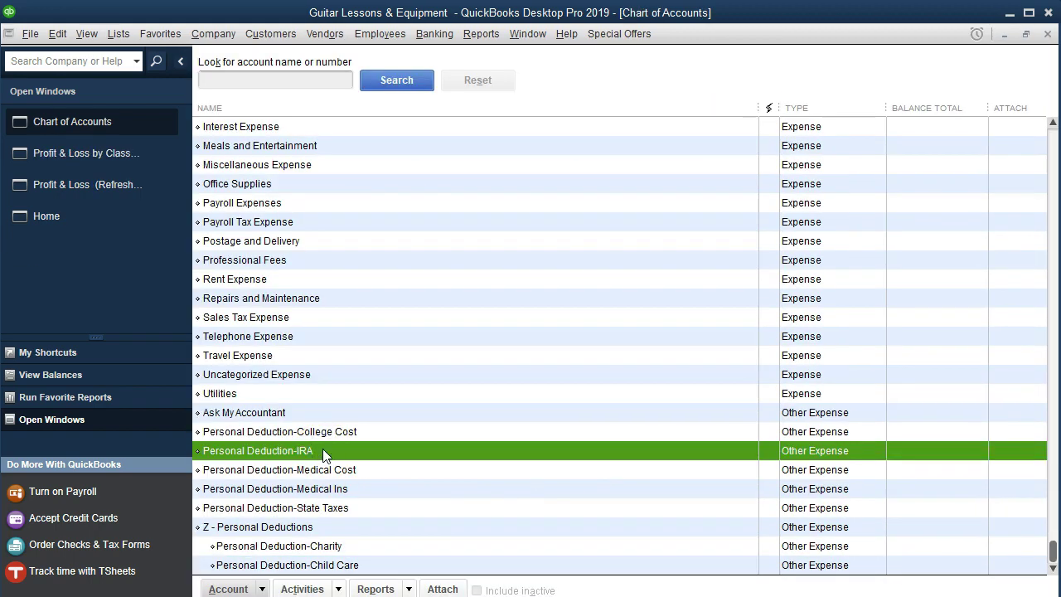
right_click(316, 431)
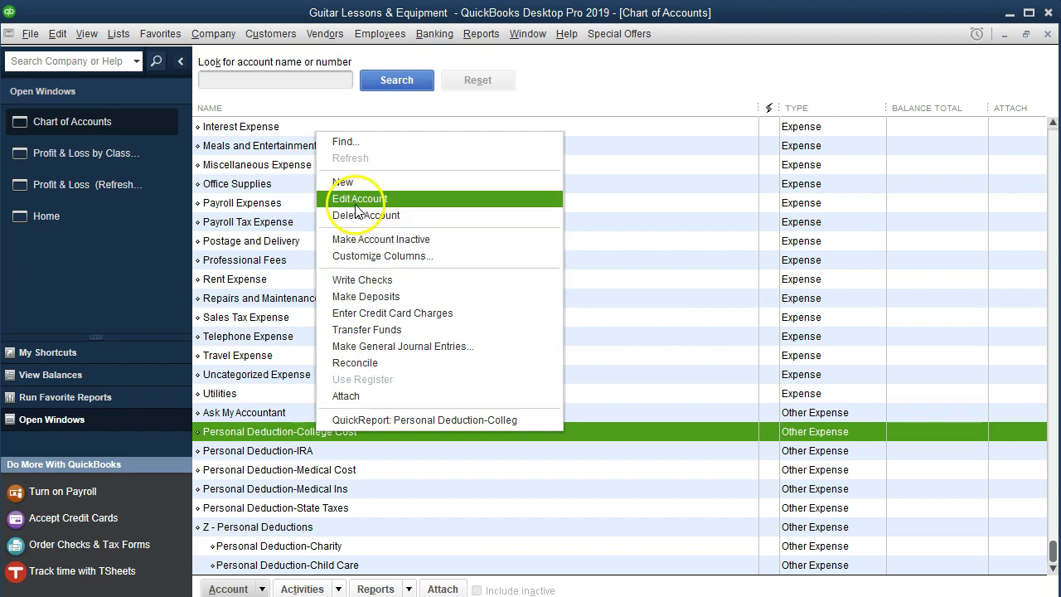
left_click(357, 201)
left_click(348, 149)
left_click(469, 147)
type("Z - Personal Deductions")
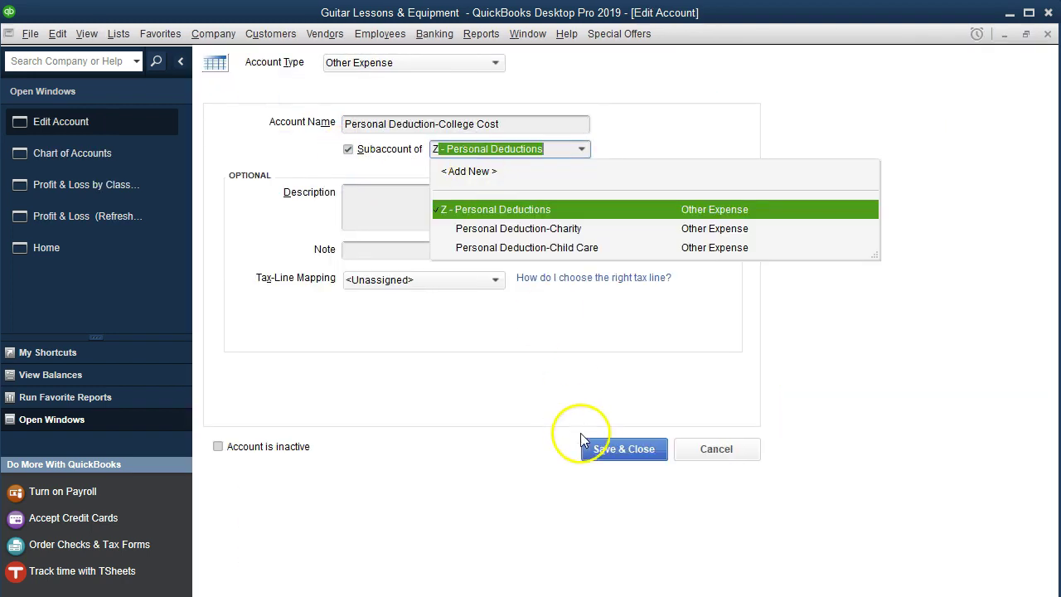
left_click(597, 445)
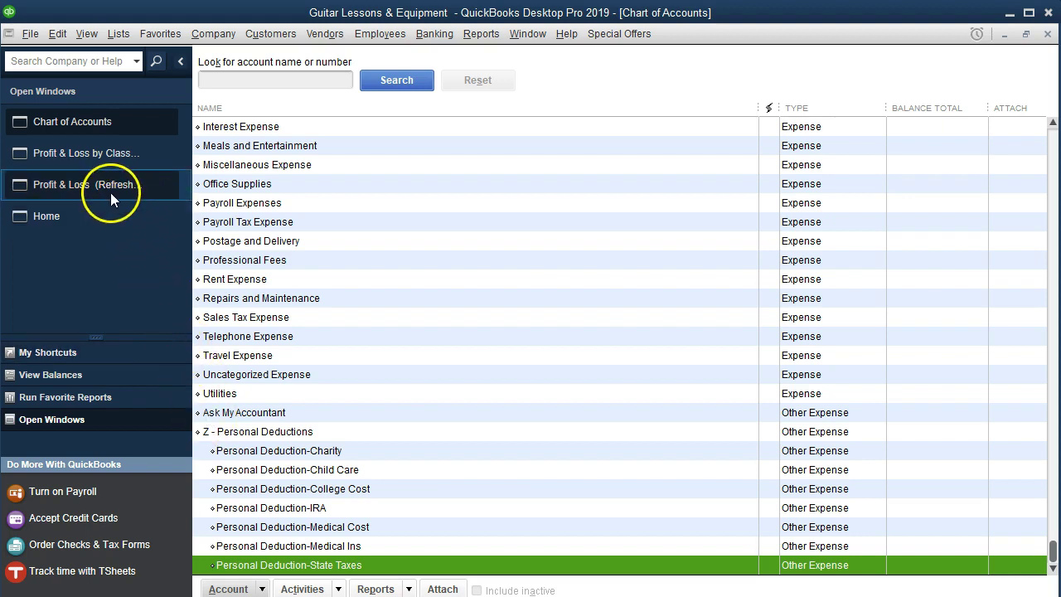
Refresh the Profit & Loss by Class report with the account changes and review the Z - Personal Deductions group under Other Expense.
left_click(105, 154)
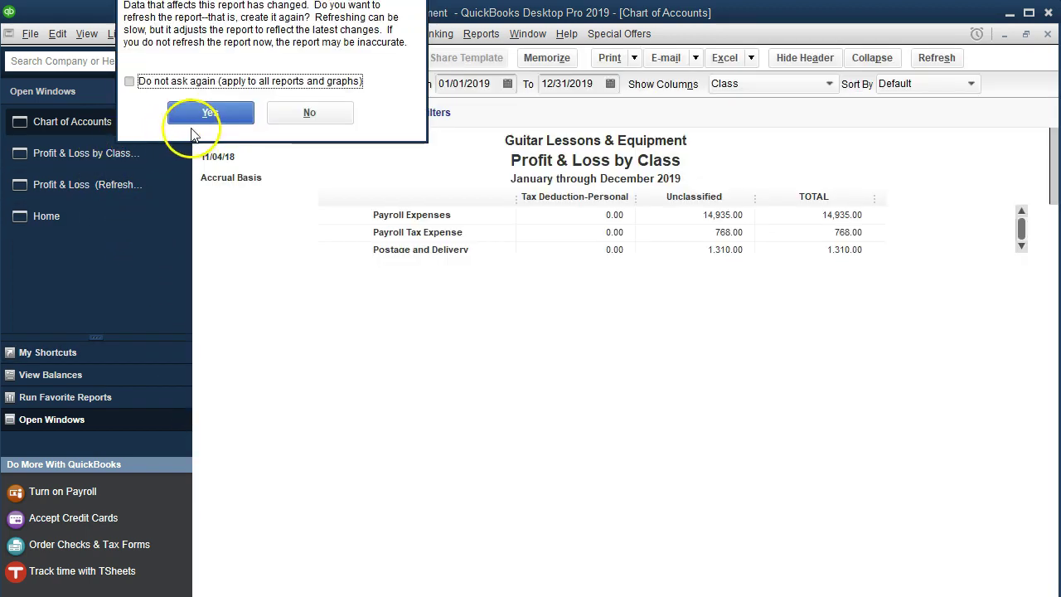
left_click(203, 116)
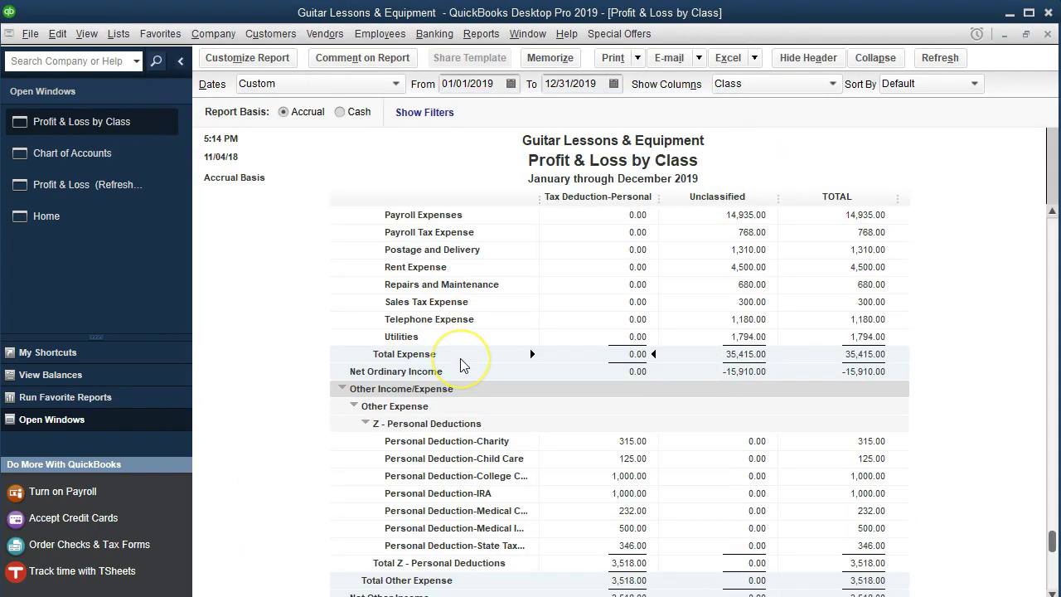
scroll(461, 364, "down", 1)
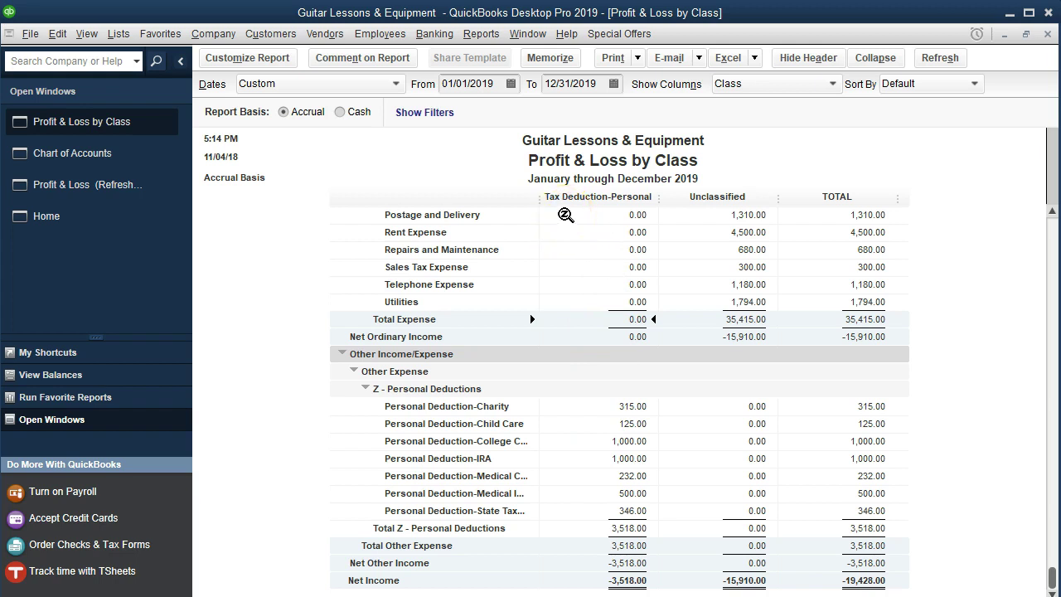
Switch to the open Profit & Loss report and refresh it with the latest account changes.
left_click(129, 194)
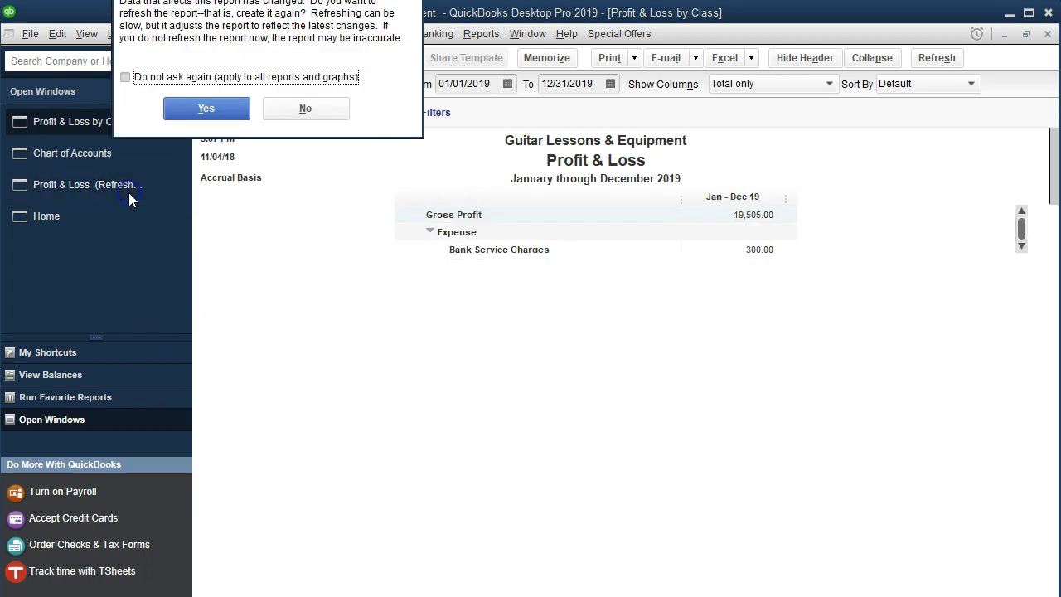
left_click(207, 109)
scroll(604, 419, "down", 4)
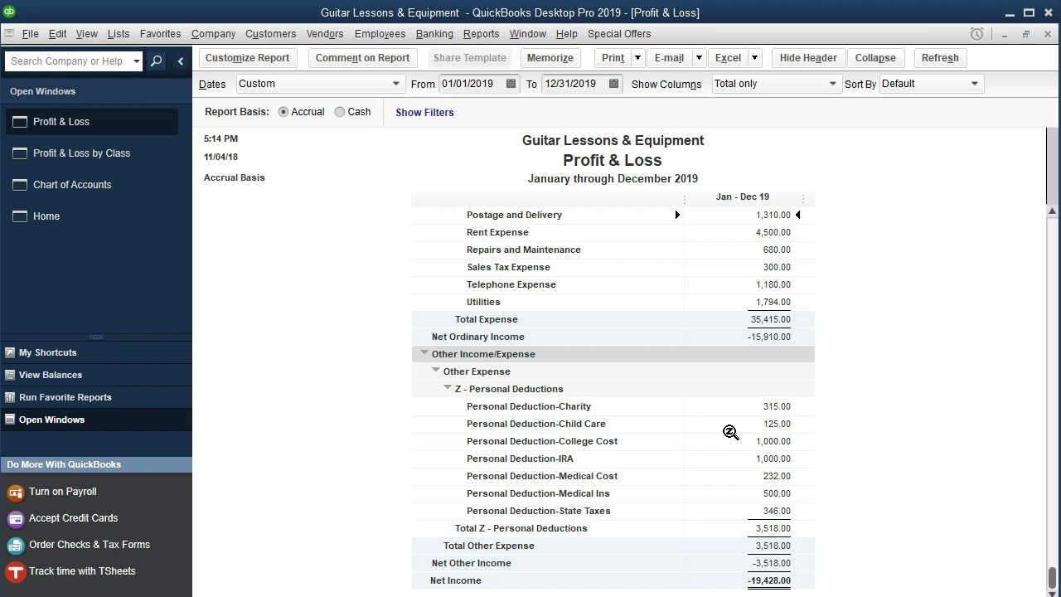
Examine the Z - Personal Deductions group, Total Other Expense and Net Ordinary Income in Profit & Loss, and review the ordinary income and expense section.
double_click(725, 498)
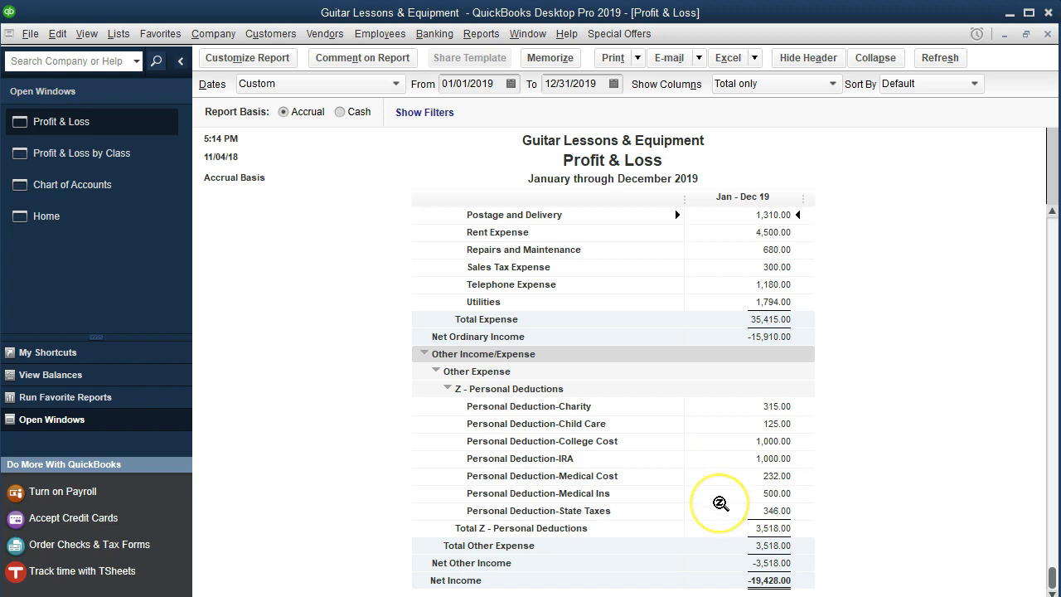
left_click(748, 545)
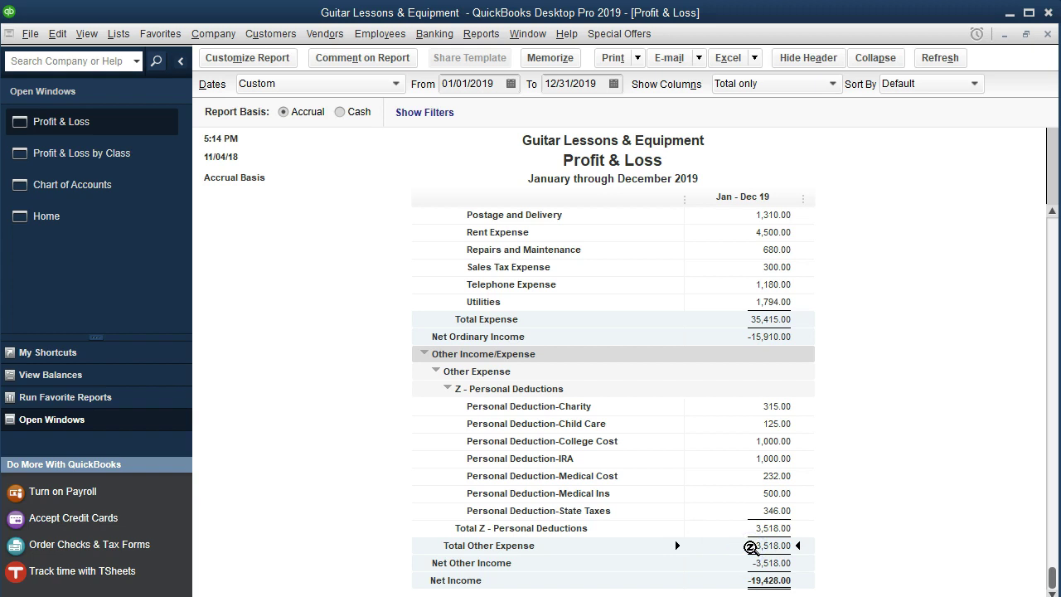
scroll(745, 564, "up", 1)
scroll(745, 563, "up", 2)
left_click(764, 492)
scroll(762, 547, "down", 3)
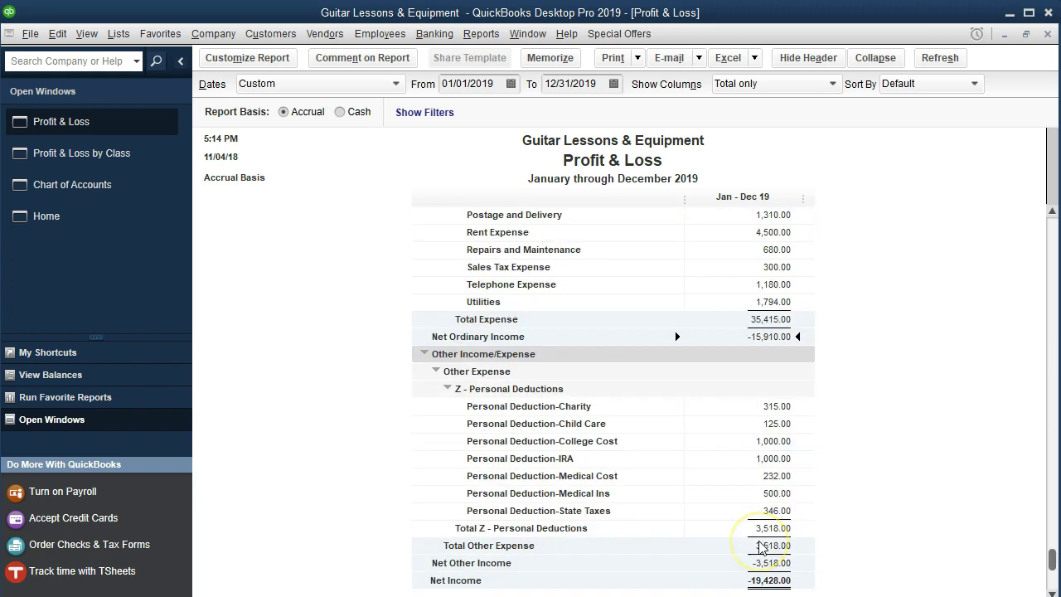
left_click(762, 544)
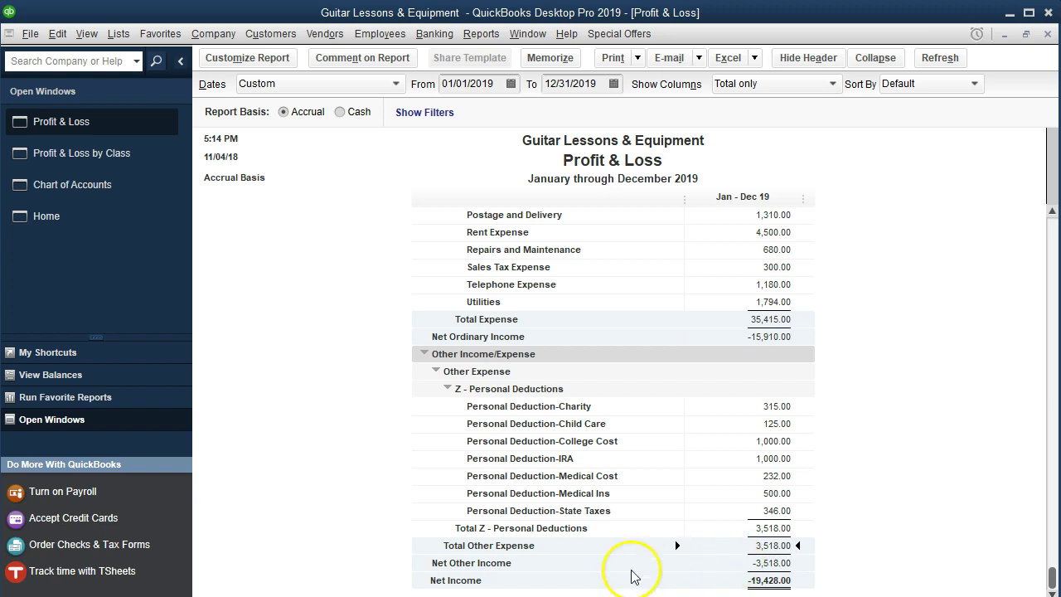
scroll(497, 561, "up", 3)
scroll(497, 561, "up", 3)
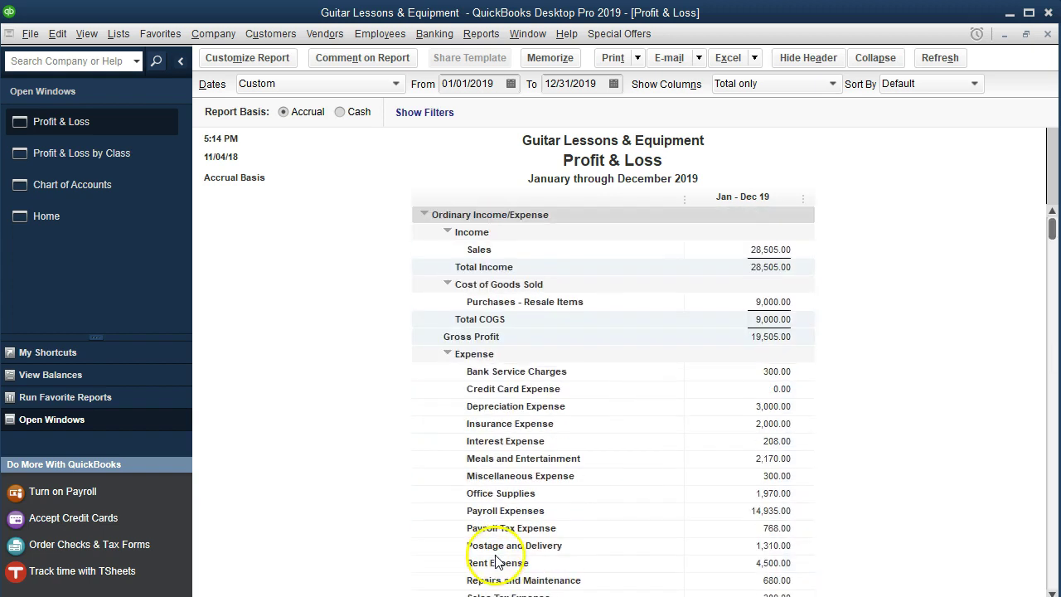